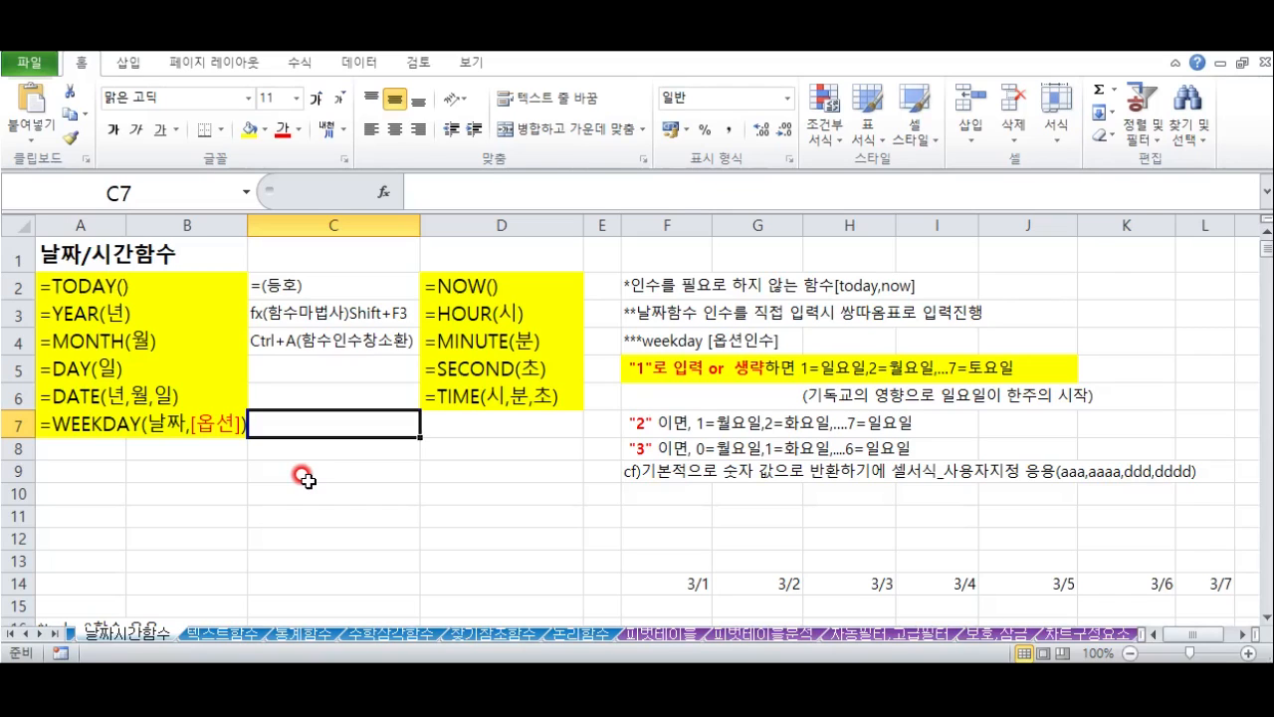
Step: Open the function wizard for cell C2 and dismiss it without choosing a function
{"action": "left_click", "coordinate": [269, 295]}
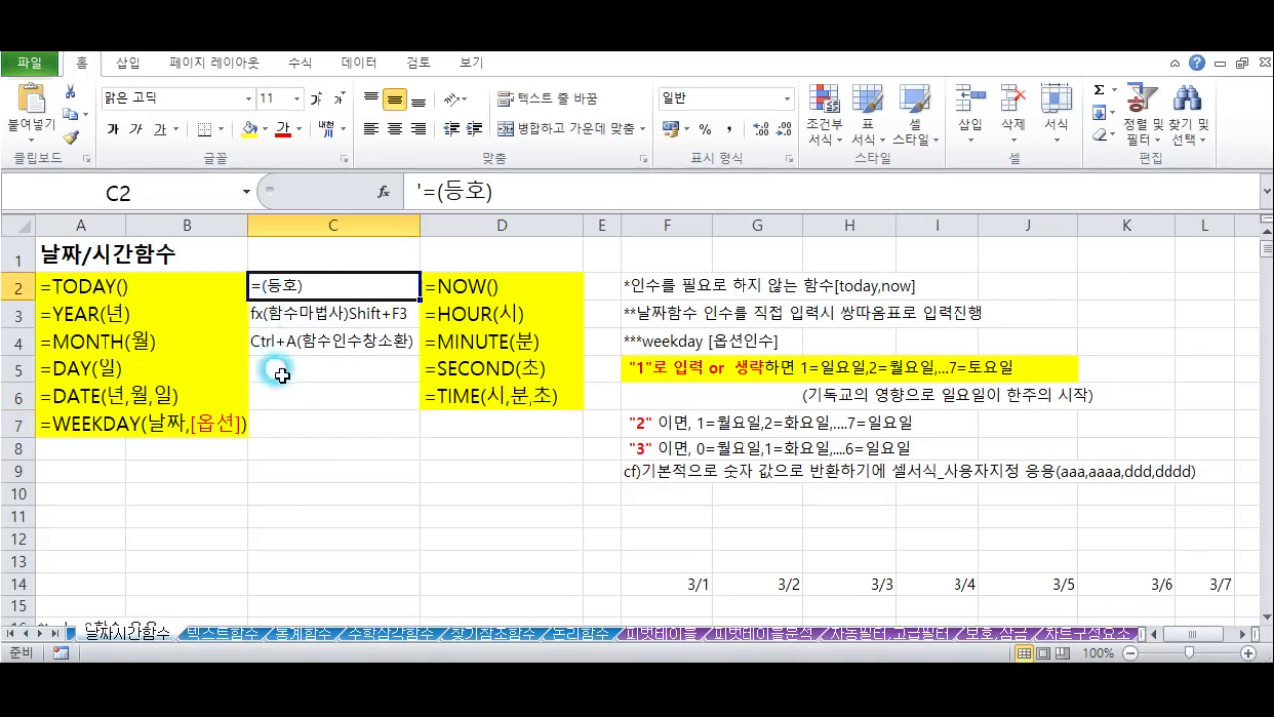
{"action": "left_click", "coordinate": [384, 191]}
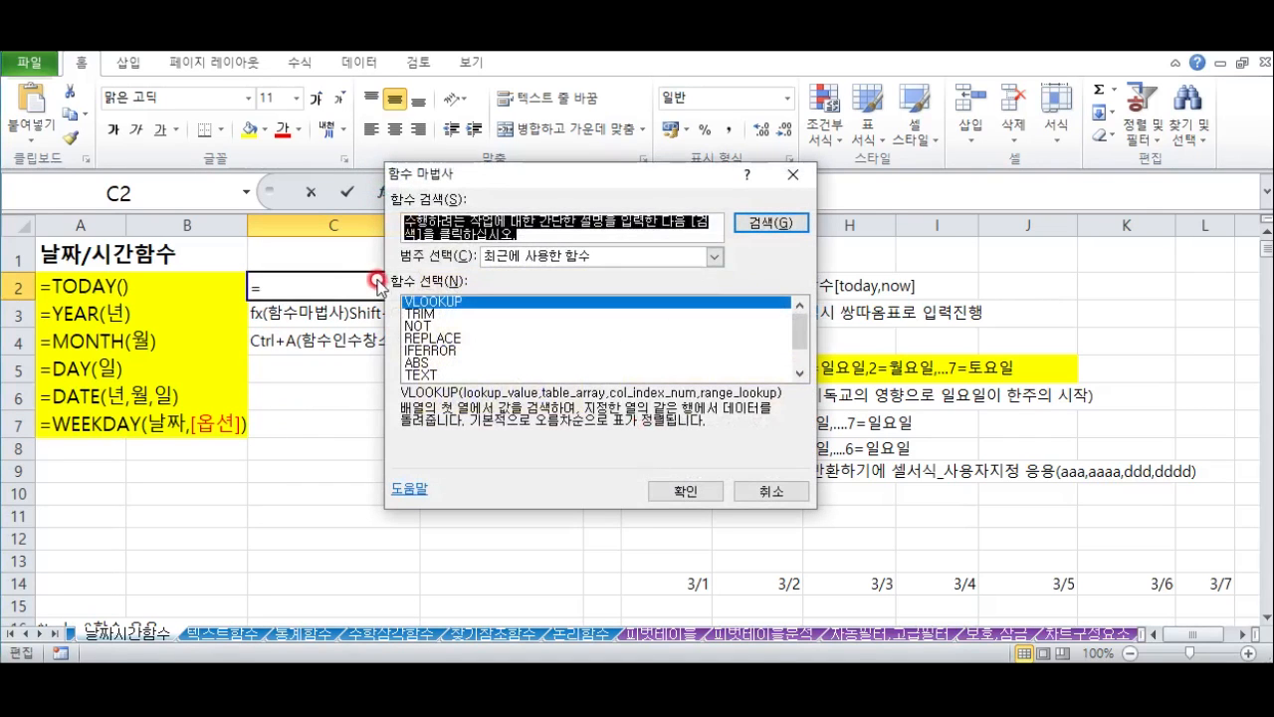
{"action": "left_click", "coordinate": [794, 174]}
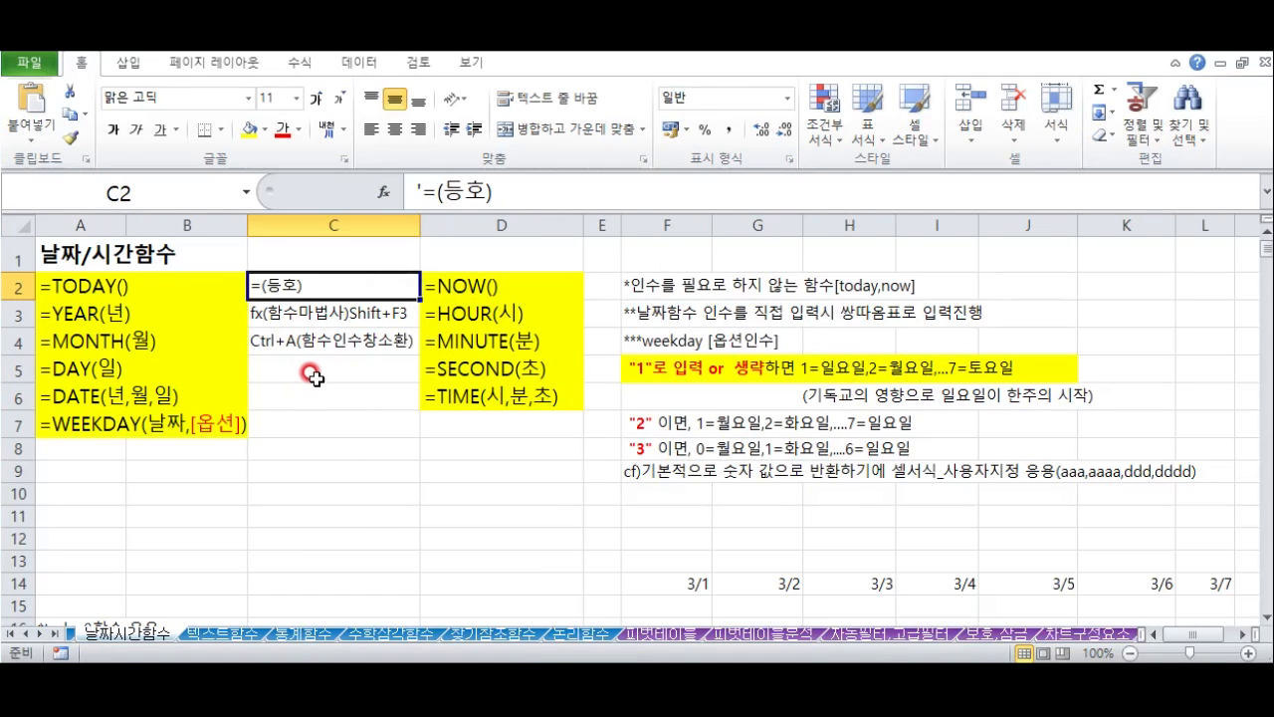
Step: Search the function wizard for vlookup, view the VLOOKUP argument fields, and cancel without inserting the function
{"action": "key", "text": "shift+F3"}
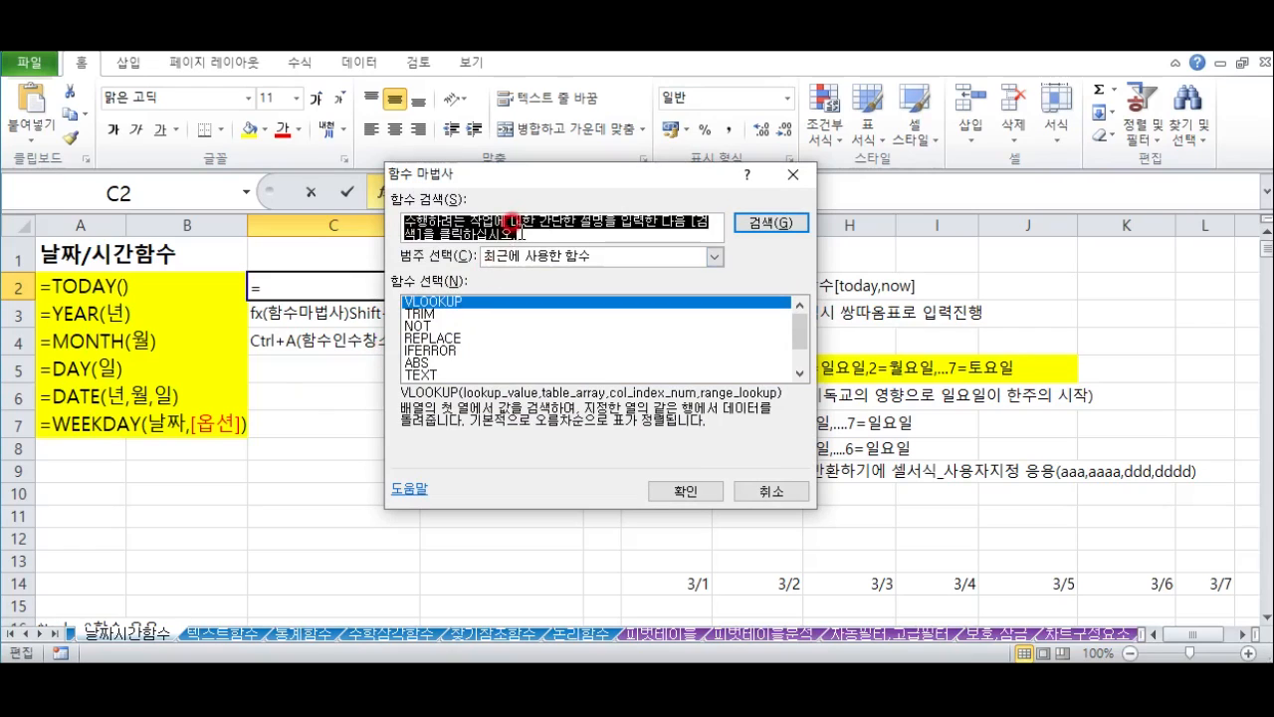
{"action": "type", "text": "ㅔ"}
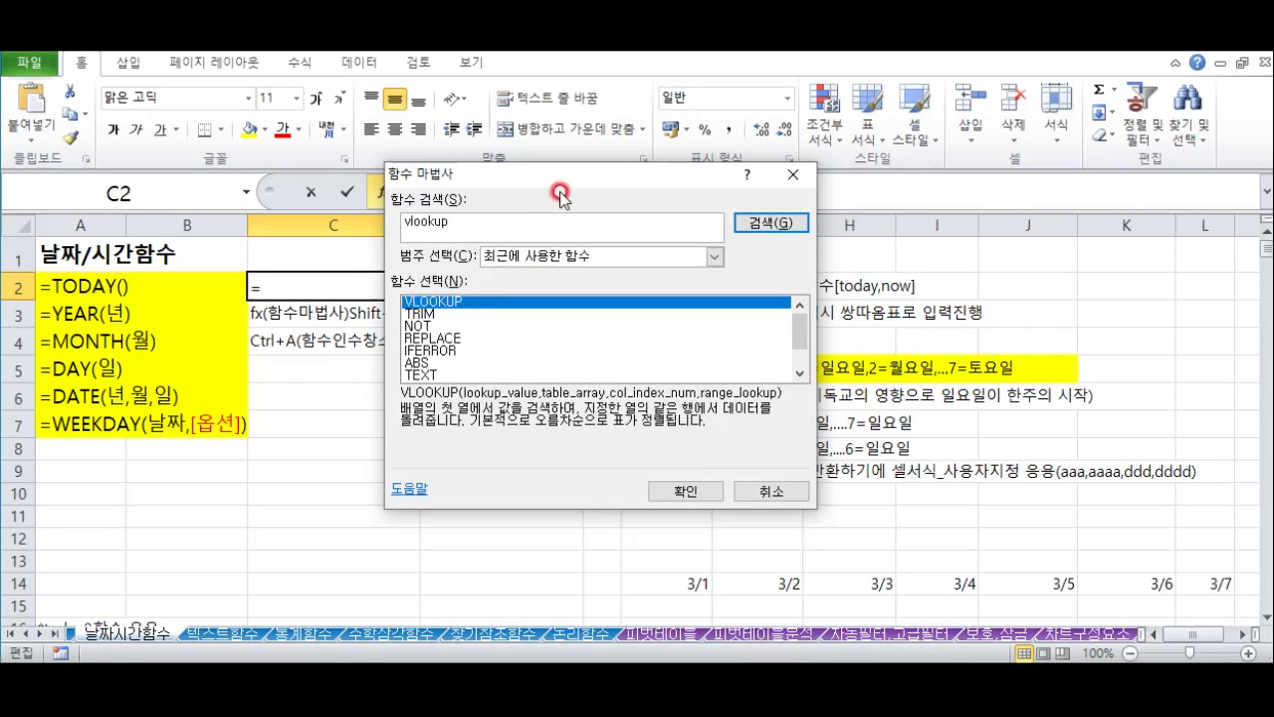
{"action": "left_click", "coordinate": [758, 223]}
{"action": "left_click", "coordinate": [498, 302]}
{"action": "left_click", "coordinate": [685, 492]}
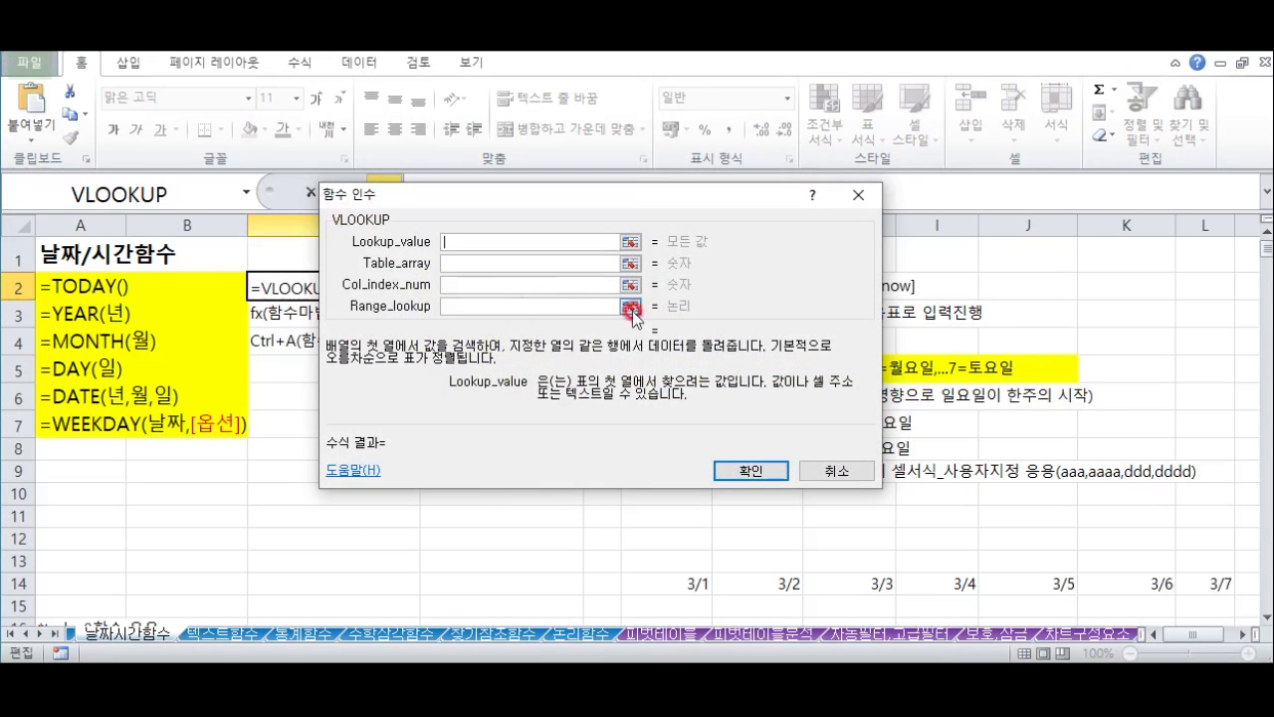
{"action": "left_click", "coordinate": [860, 195]}
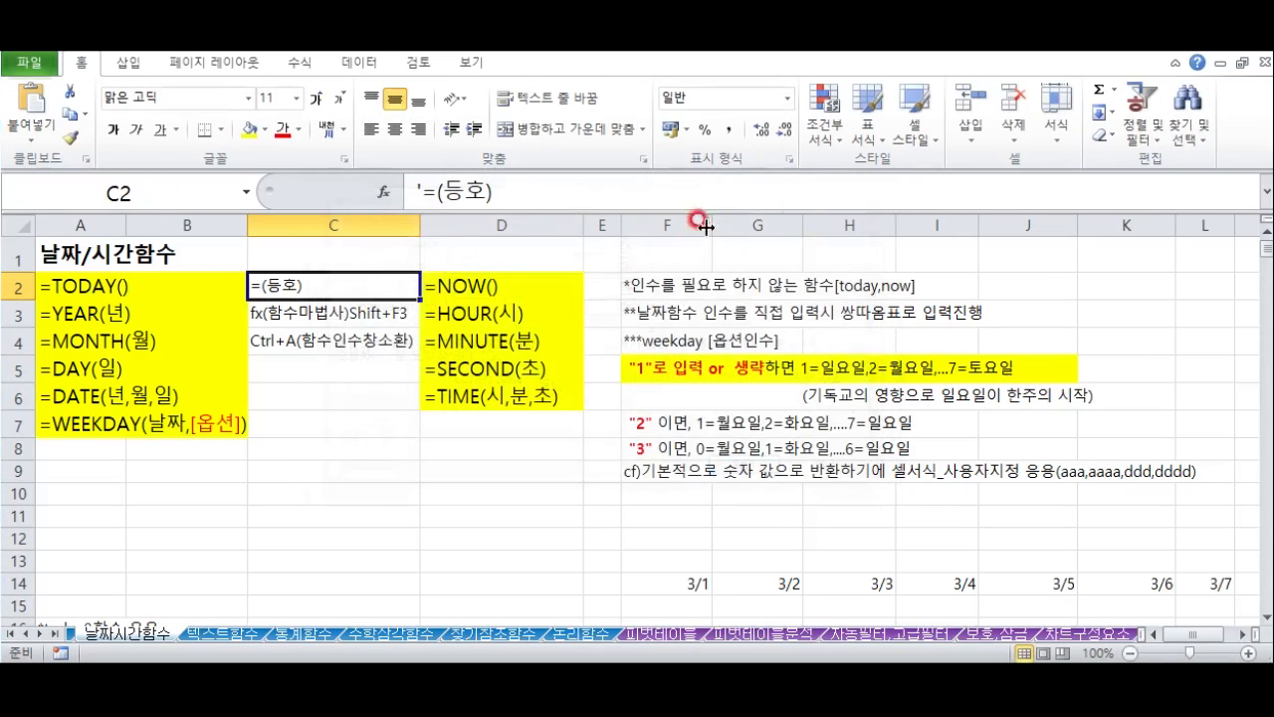
Step: Start a WEEKDAY formula in C7, view the Serial_number and Return_type argument descriptions, and cancel the entry
{"action": "left_click", "coordinate": [289, 371]}
{"action": "left_click", "coordinate": [334, 430]}
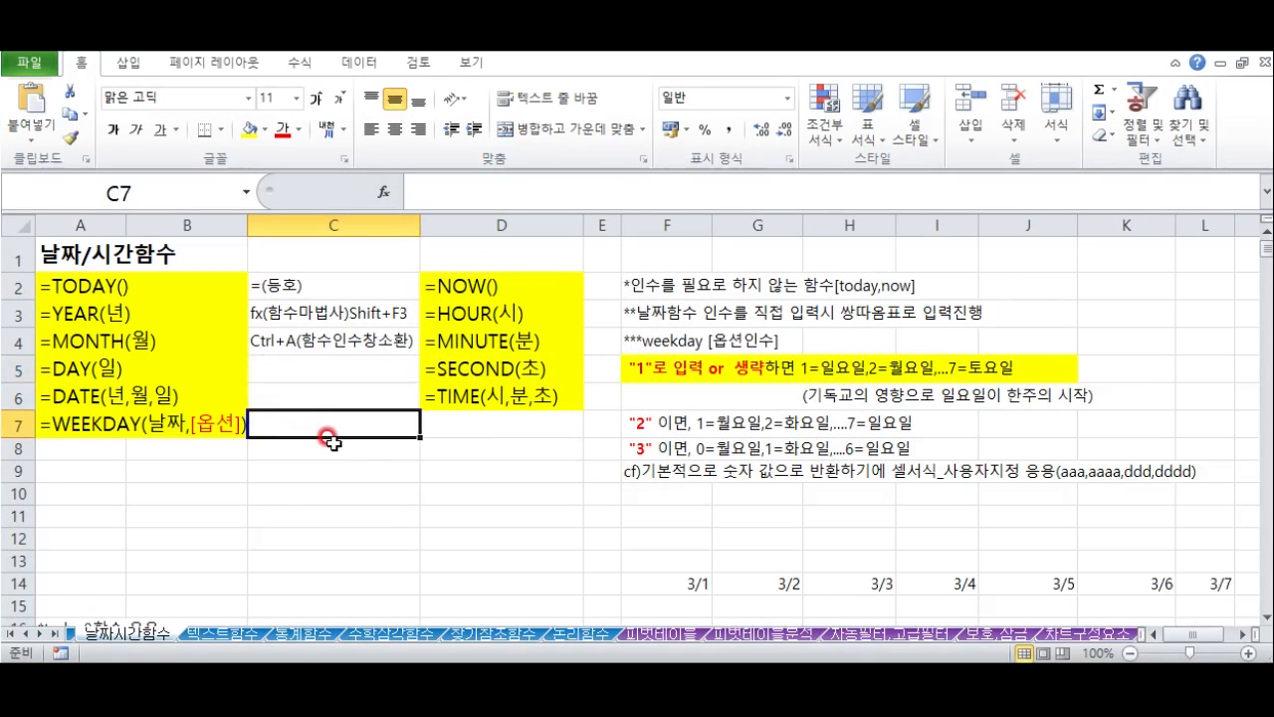
{"action": "type", "text": "=week"}
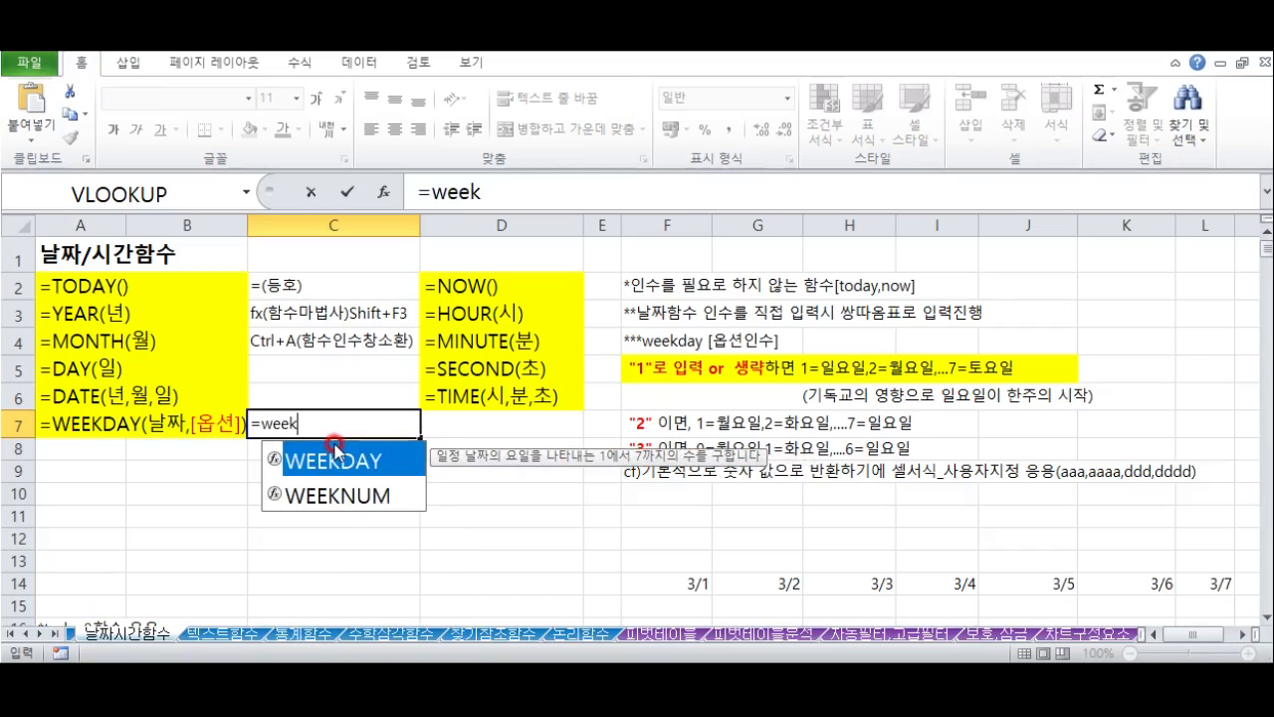
{"action": "double_click", "coordinate": [335, 456]}
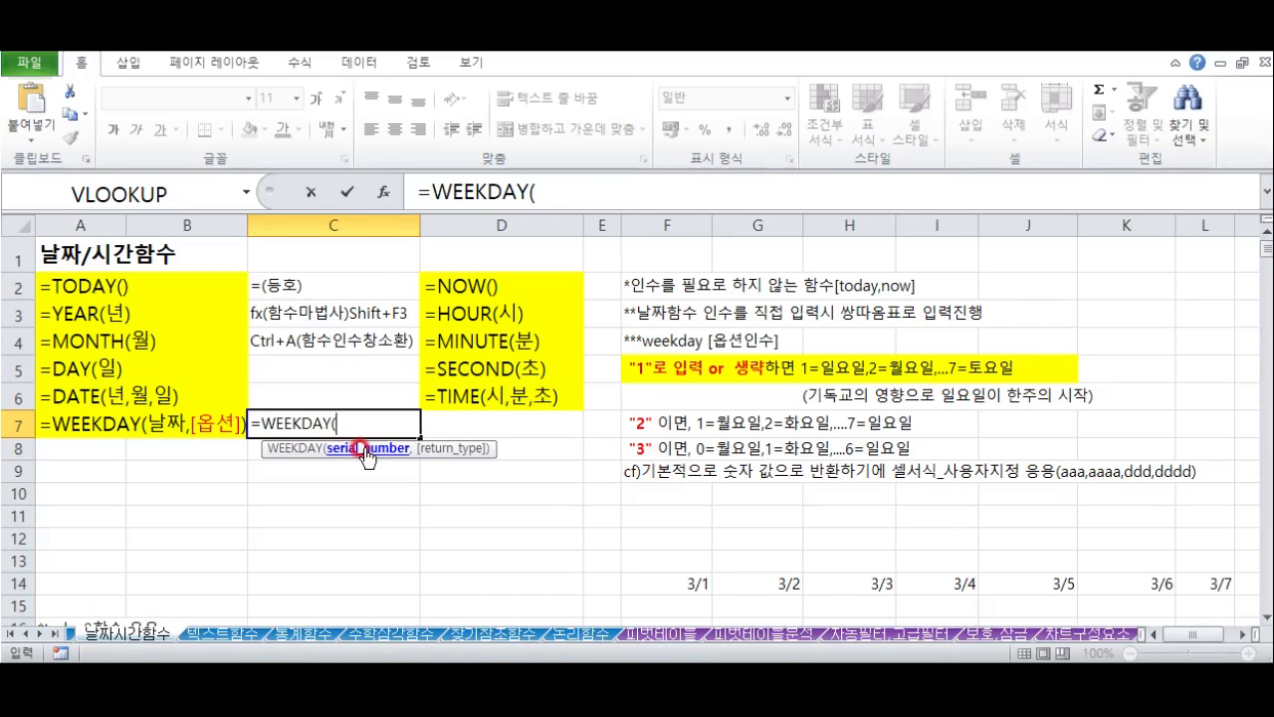
{"action": "key", "text": "ctrl+a"}
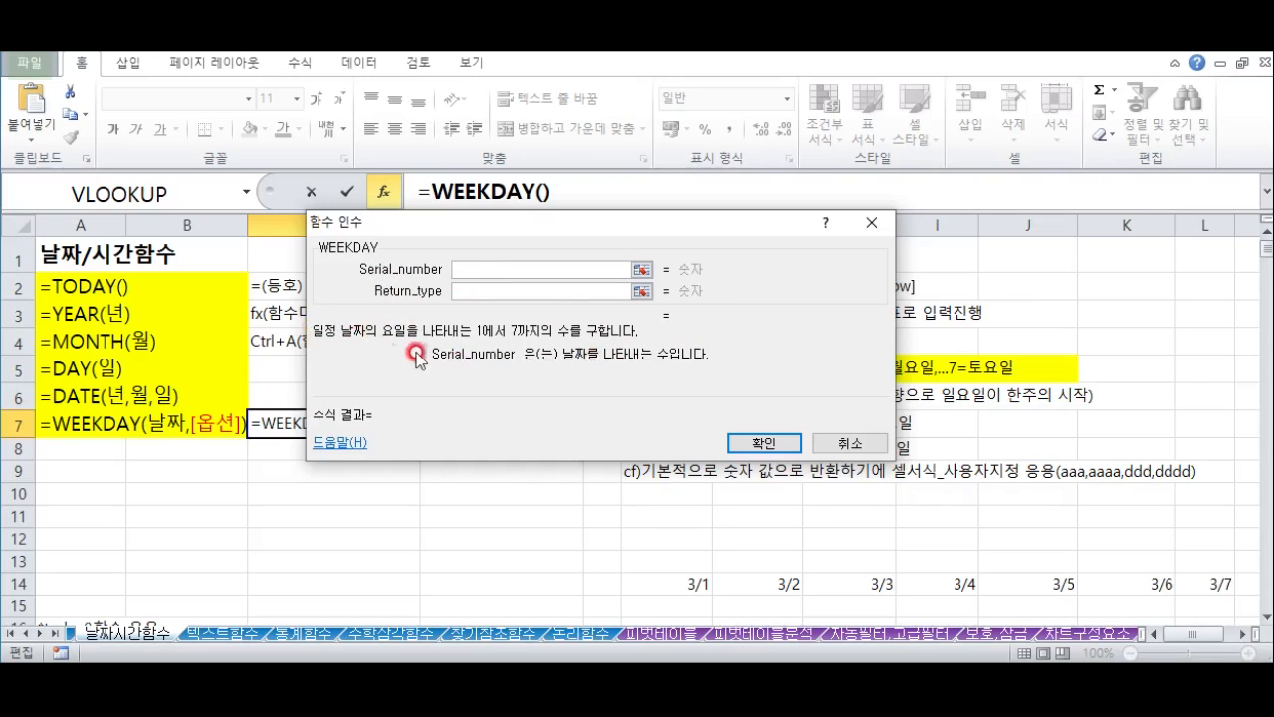
{"action": "left_click", "coordinate": [470, 289]}
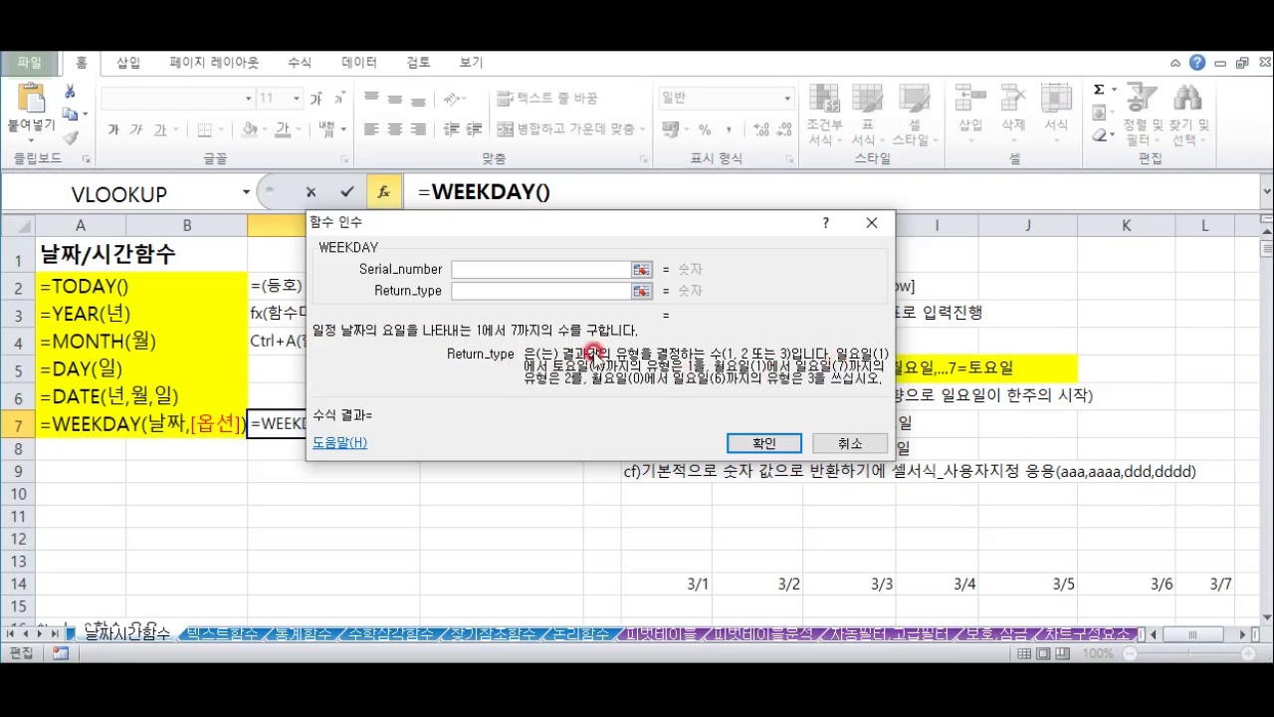
{"action": "left_click", "coordinate": [872, 223]}
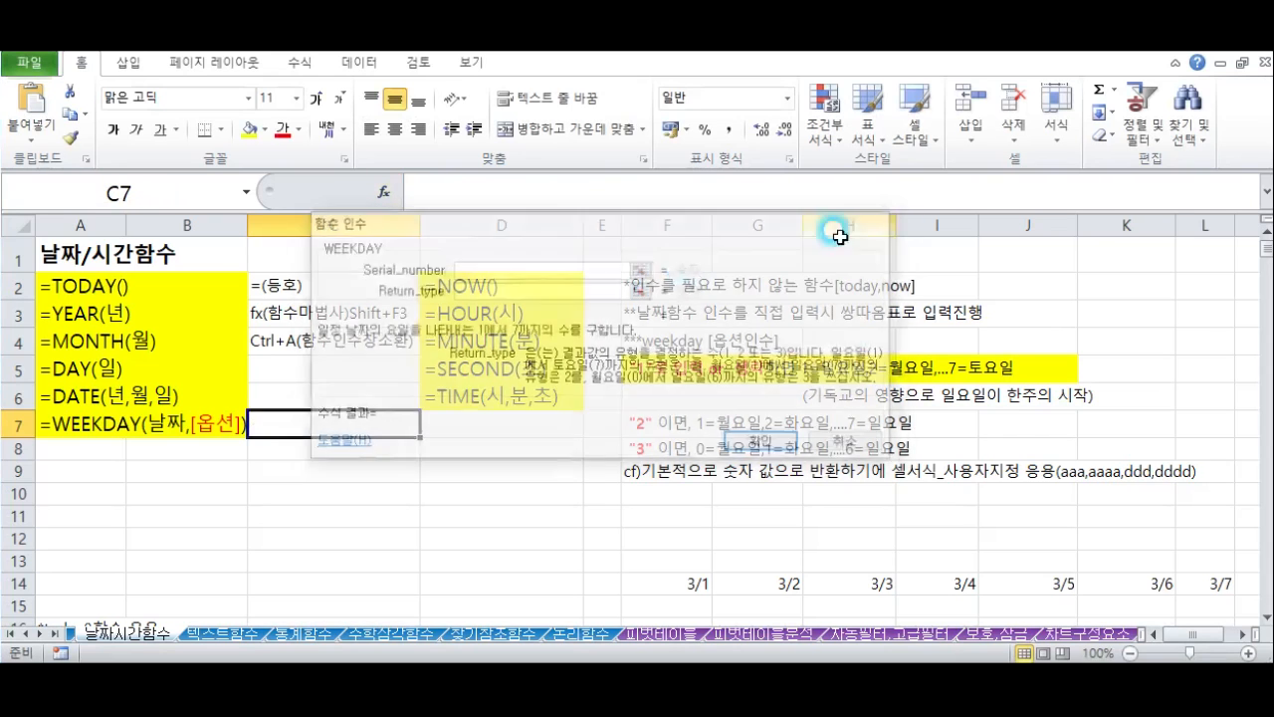
Step: Enter the TODAY function in cell B8 to return the current date
{"action": "left_click", "coordinate": [251, 490]}
{"action": "left_click", "coordinate": [96, 450]}
{"action": "left_click", "coordinate": [190, 450]}
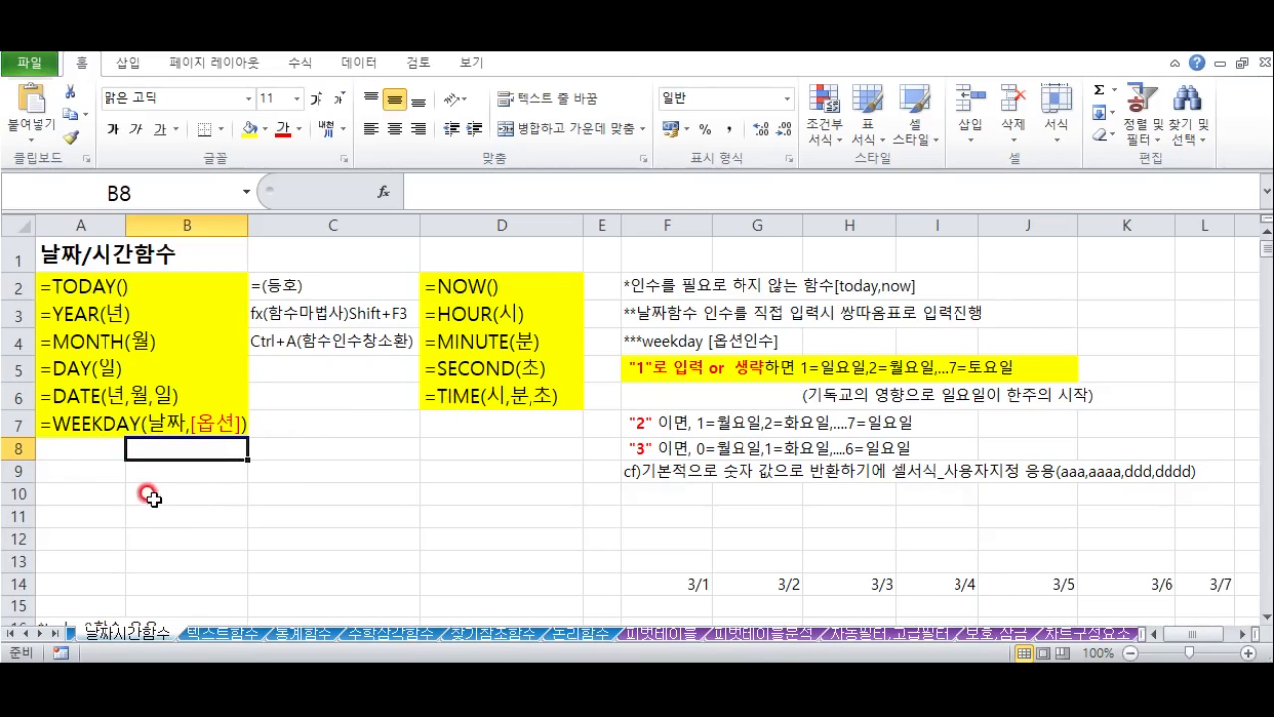
{"action": "type", "text": "=to"}
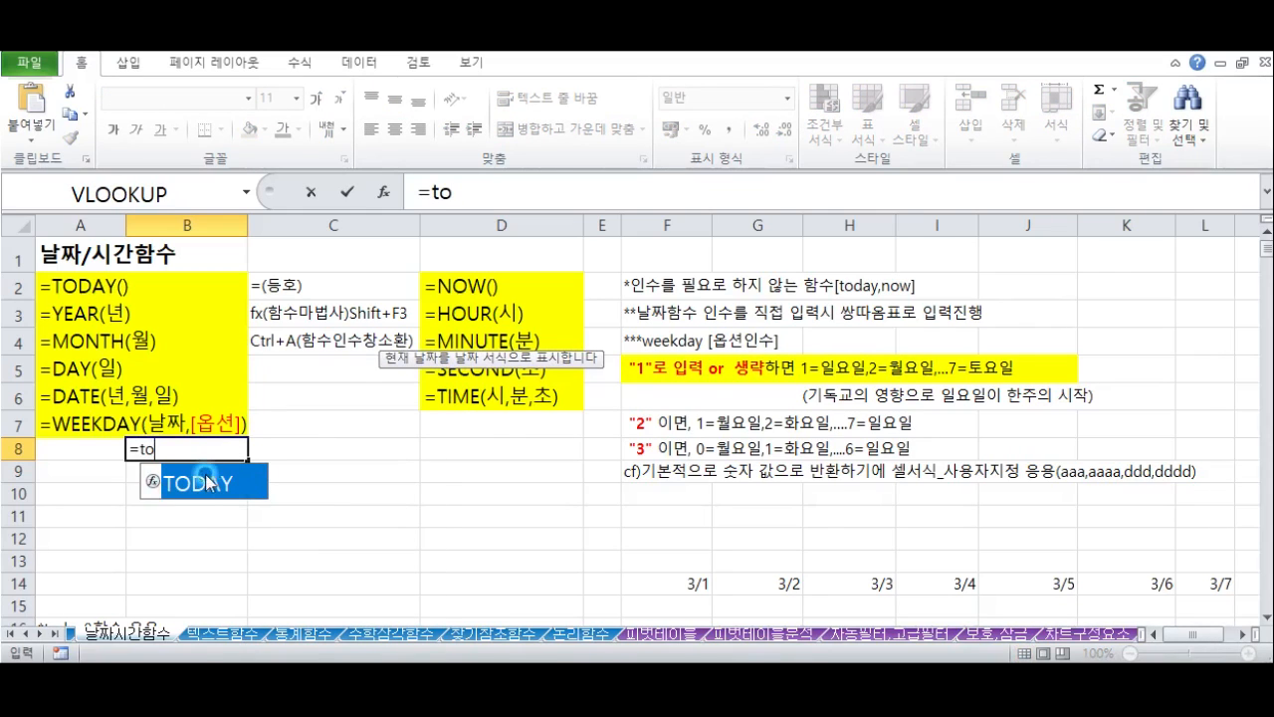
{"action": "double_click", "coordinate": [199, 476]}
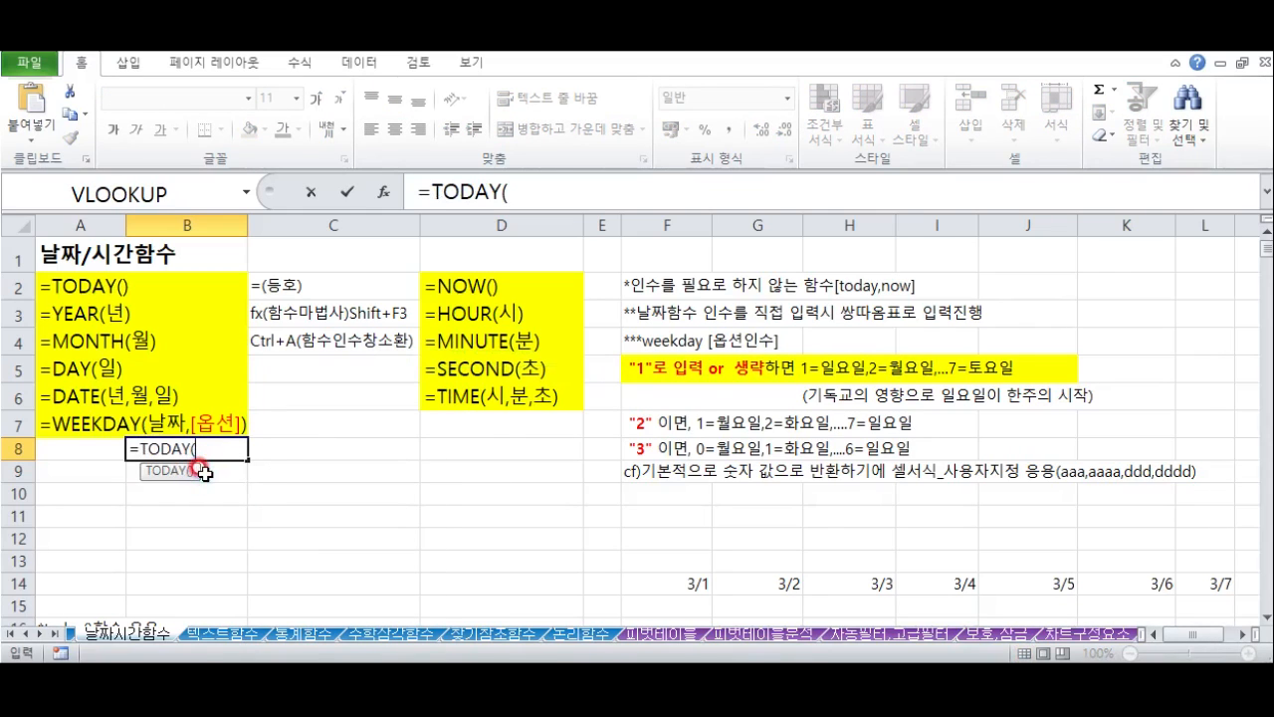
{"action": "key", "text": "Return"}
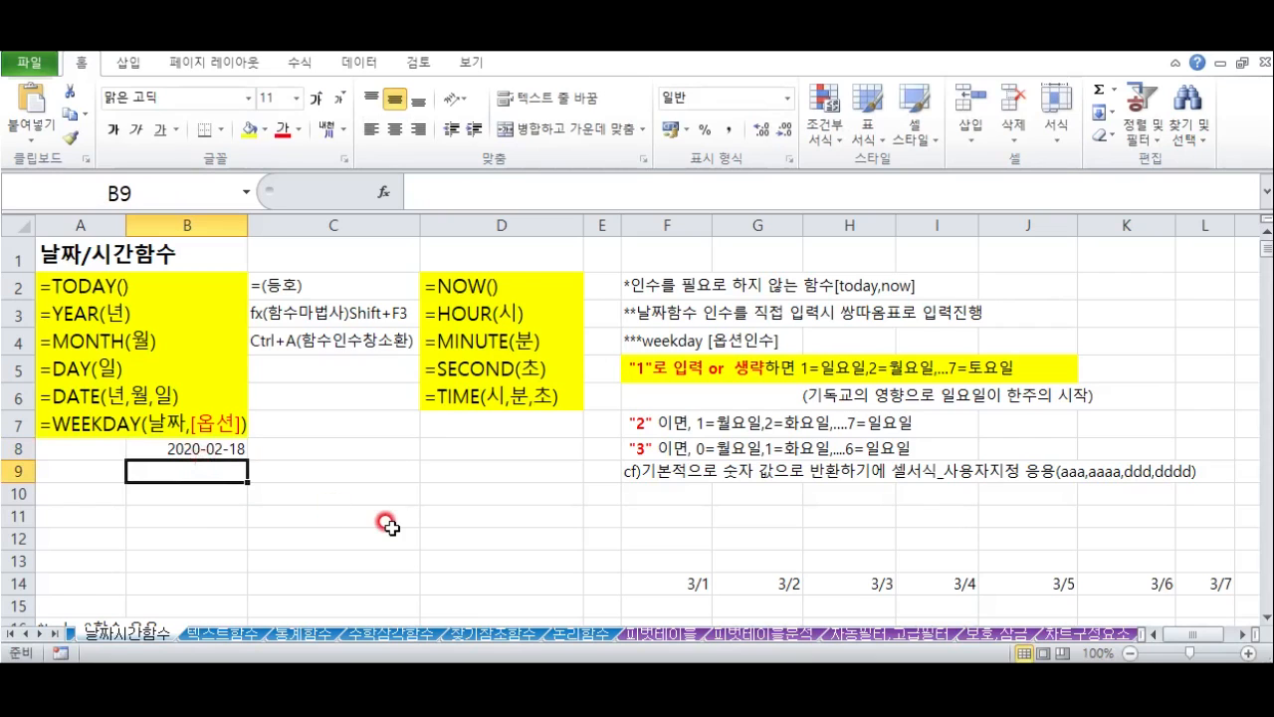
Step: Enter =YEAR(B8) in cell B9 to extract the year from the date
{"action": "type", "text": "=ye"}
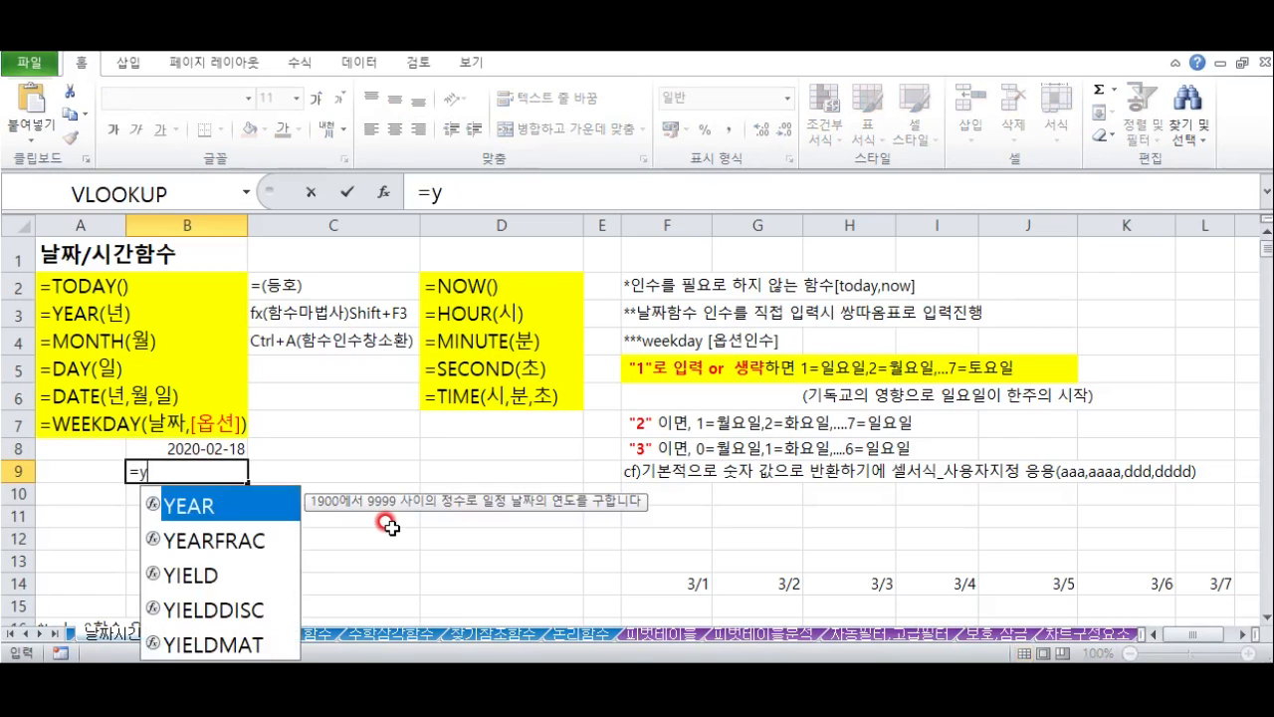
{"action": "double_click", "coordinate": [219, 517]}
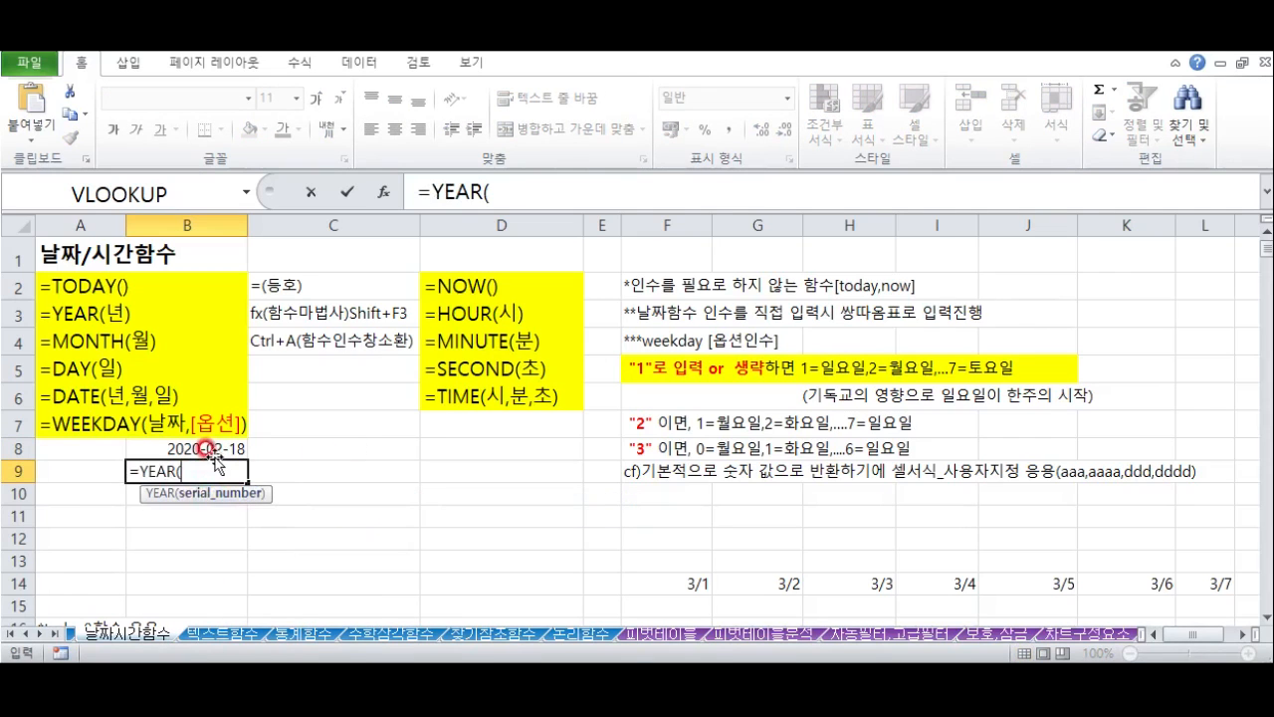
{"action": "left_click", "coordinate": [227, 450]}
{"action": "type", "text": ")"}
{"action": "key", "text": "Return"}
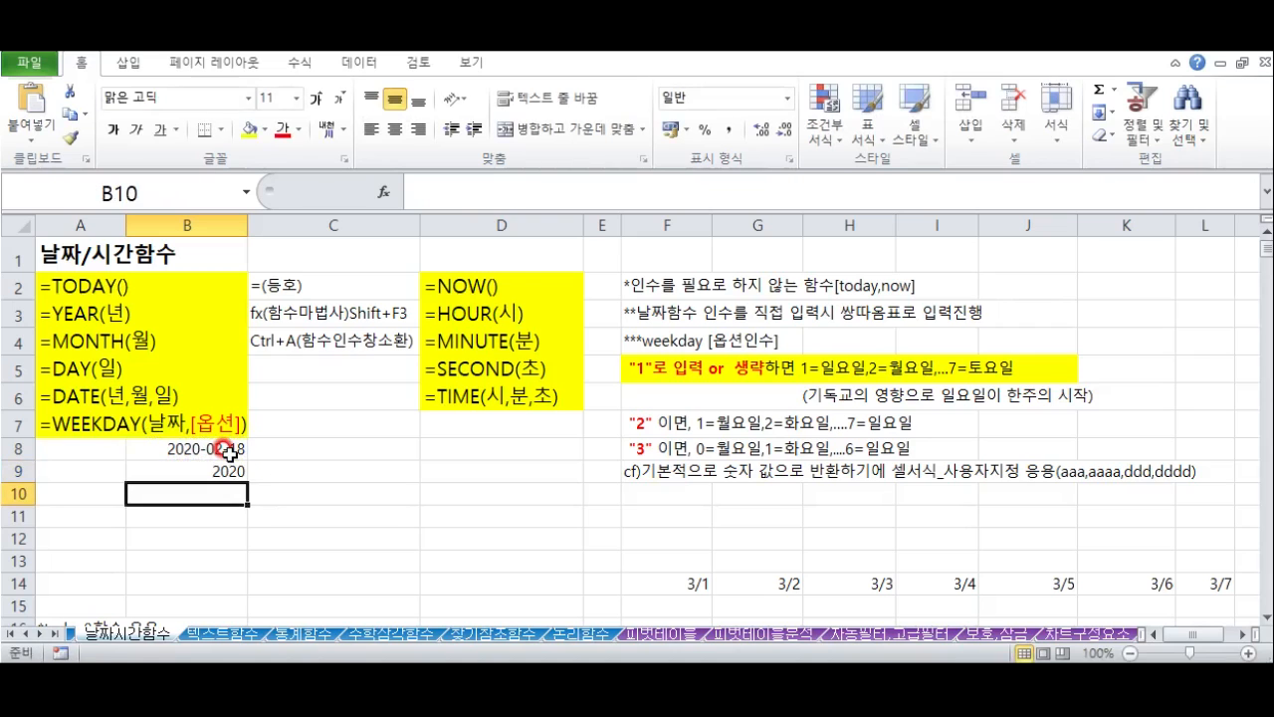
Step: Enter =MONTH(B8) in cell B10 to extract the month from the date
{"action": "type", "text": "=mo"}
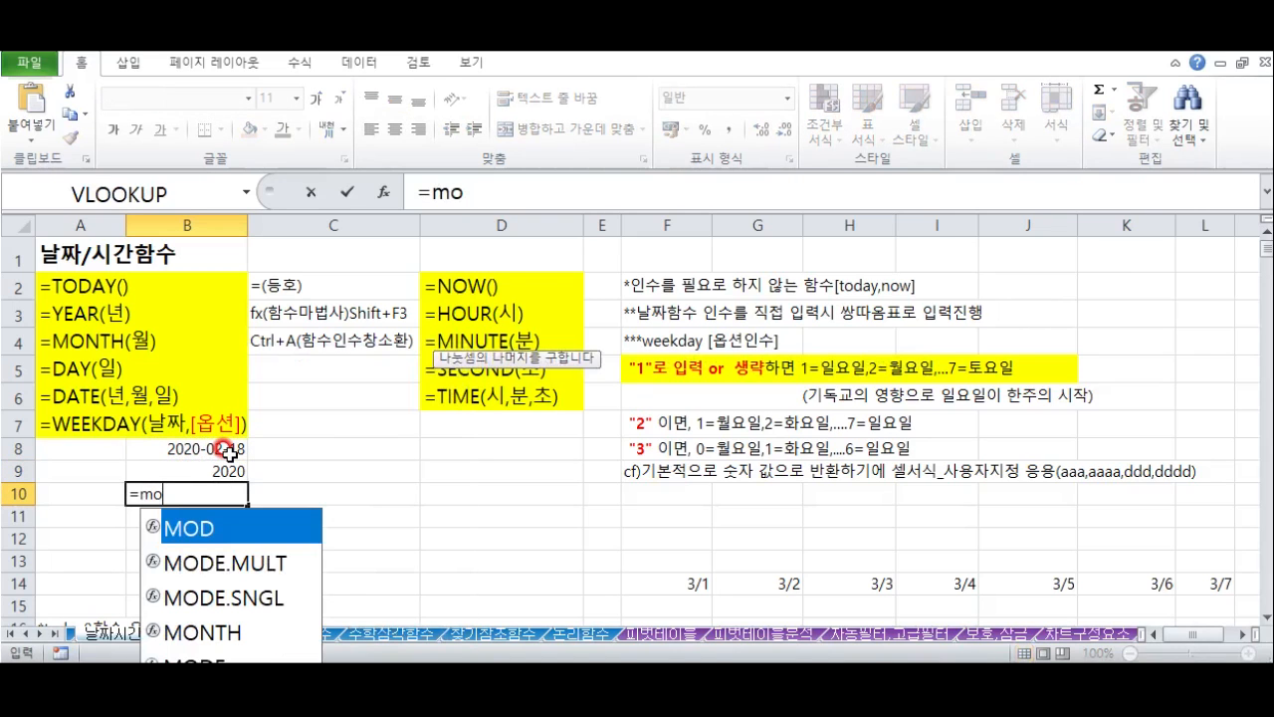
{"action": "double_click", "coordinate": [217, 632]}
{"action": "left_click", "coordinate": [207, 452]}
{"action": "type", "text": ")"}
{"action": "key", "text": "Return"}
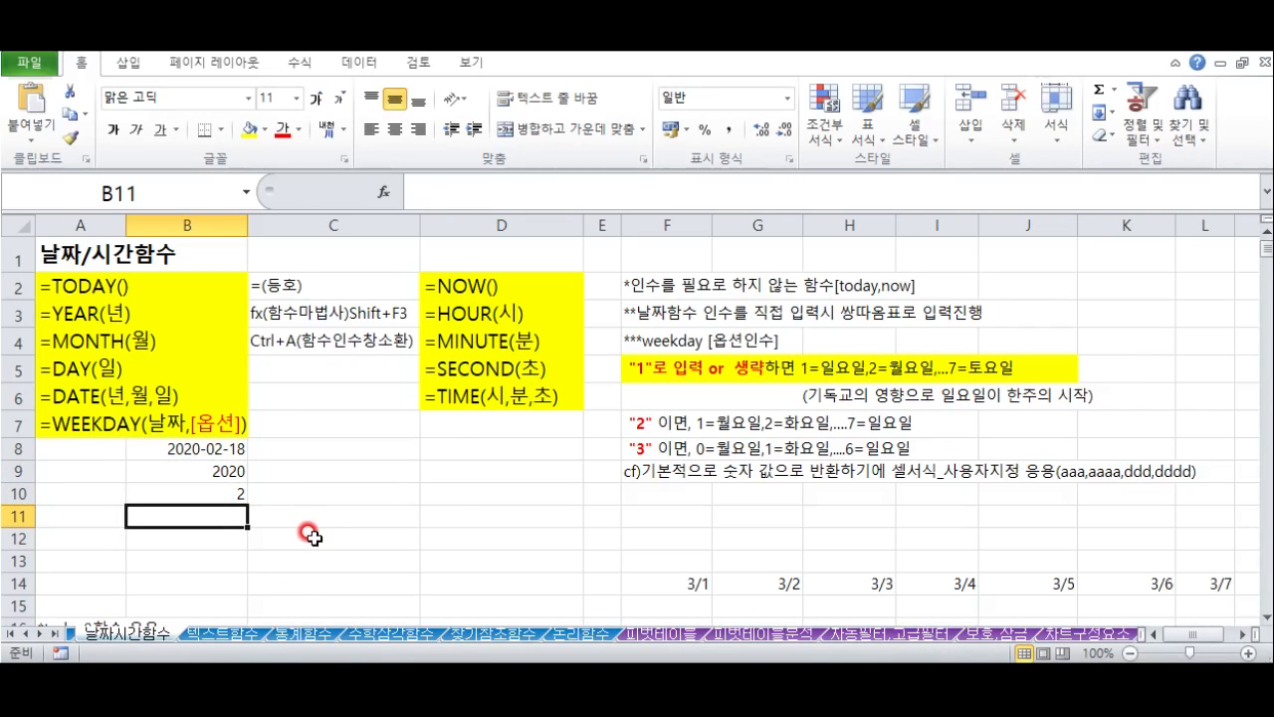
Step: Enter =DAY(B8) in cell B11 to extract the day from the date
{"action": "type", "text": "=da"}
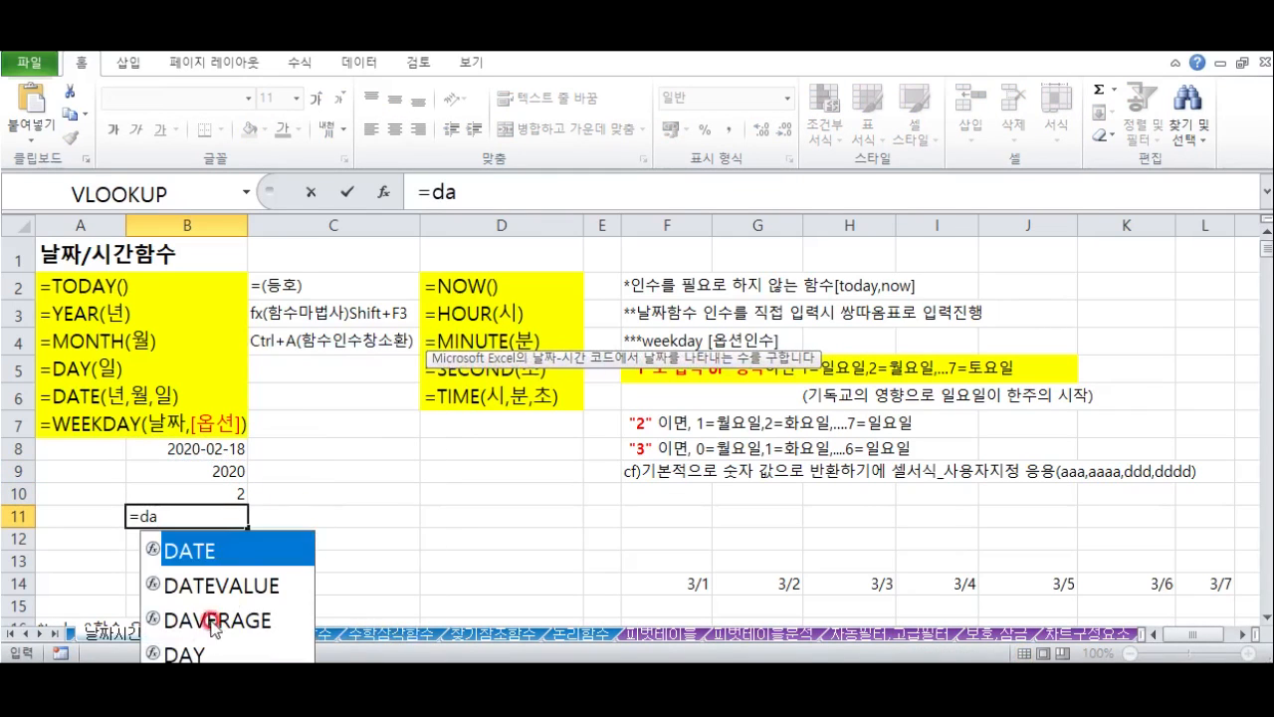
{"action": "double_click", "coordinate": [189, 654]}
{"action": "left_click", "coordinate": [199, 450]}
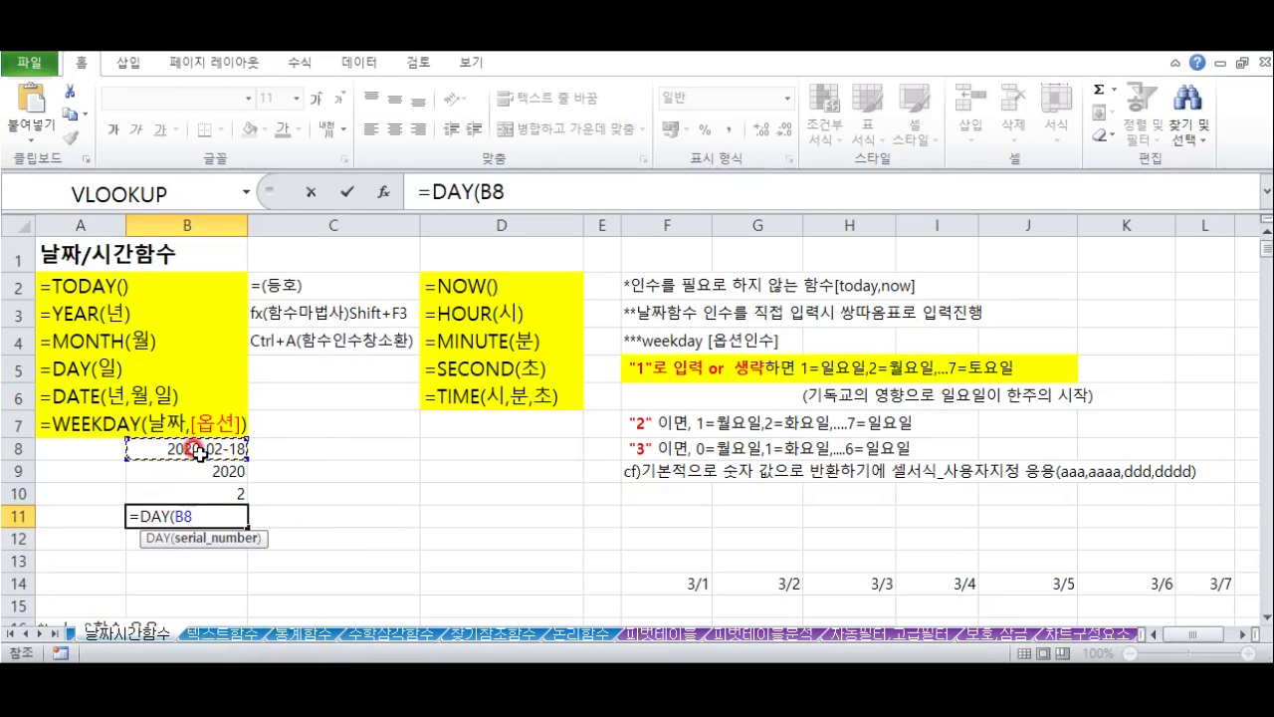
{"action": "type", "text": ")"}
{"action": "key", "text": "Return"}
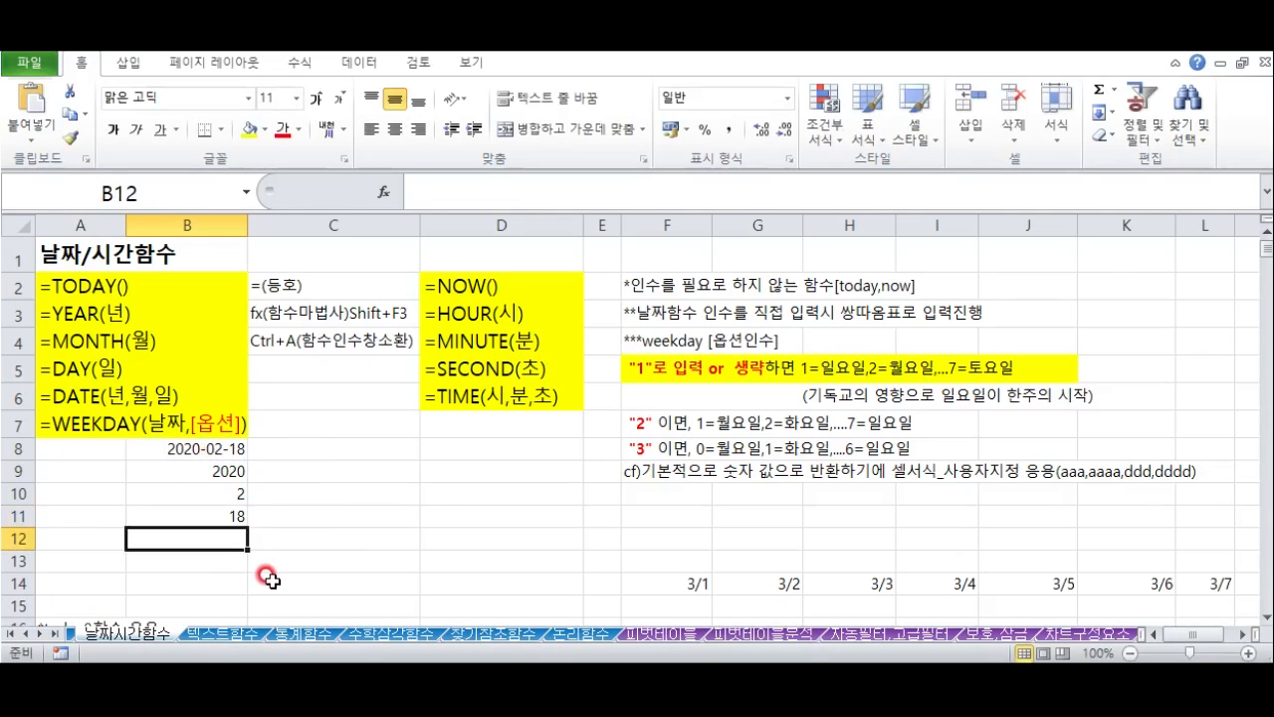
Step: Build a date in cell B12 with =DATE(B9,B10,B11) from the year, month and day cells
{"action": "type", "text": "=da"}
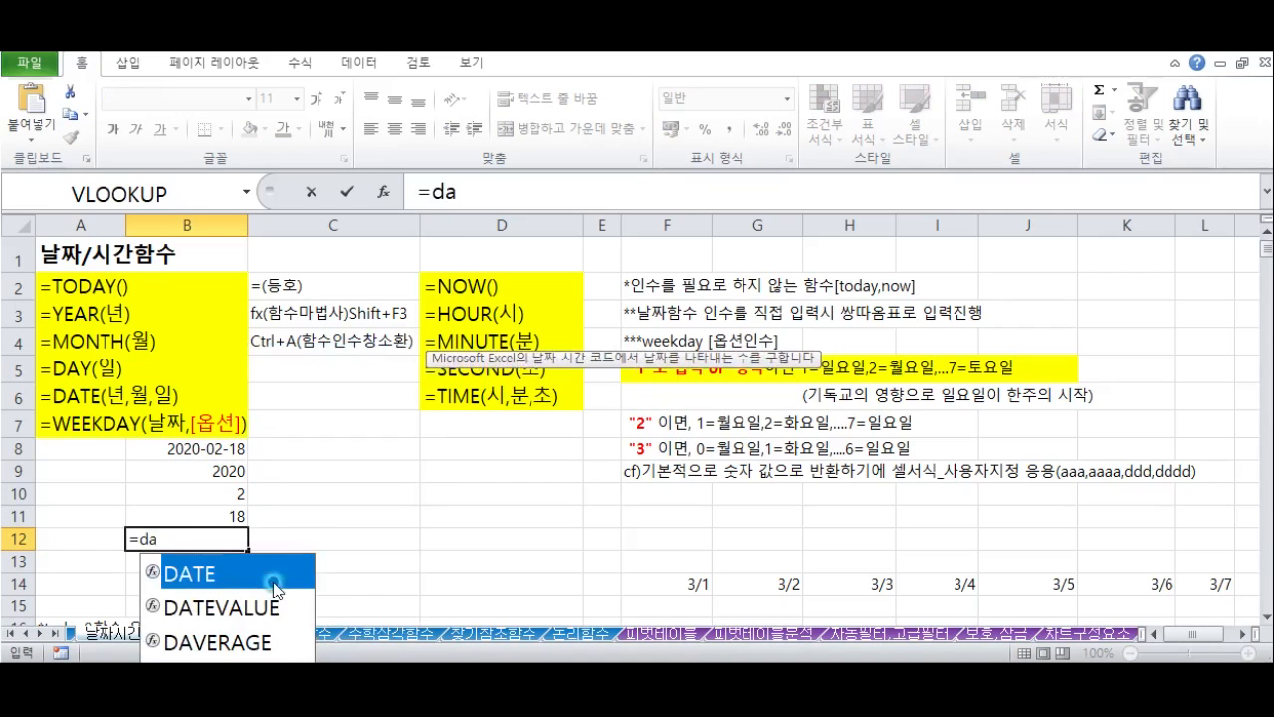
{"action": "double_click", "coordinate": [274, 582]}
{"action": "left_click", "coordinate": [221, 472]}
{"action": "type", "text": ","}
{"action": "left_click", "coordinate": [205, 493]}
{"action": "type", "text": ","}
{"action": "left_click", "coordinate": [210, 513]}
{"action": "type", "text": ","}
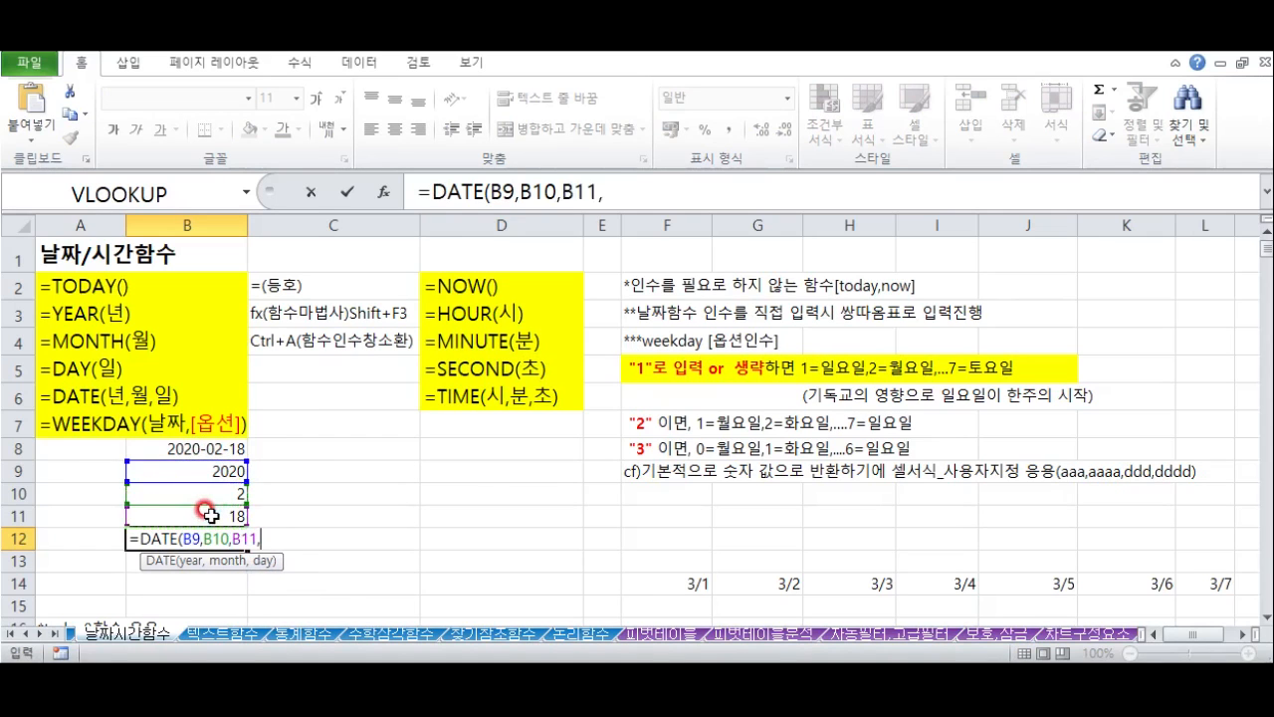
{"action": "key", "text": "Return"}
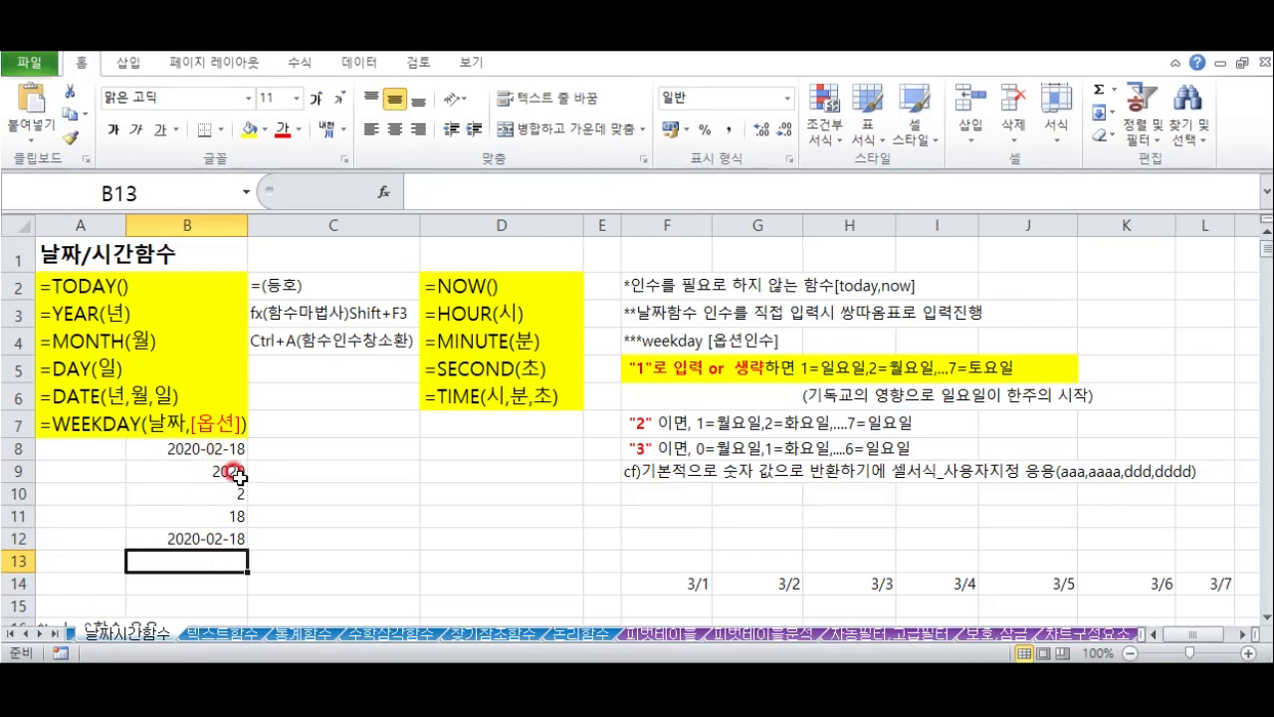
Step: Enter =WEEKDAY(B8) in cell B13, leaving out the return type
{"action": "type", "text": "="}
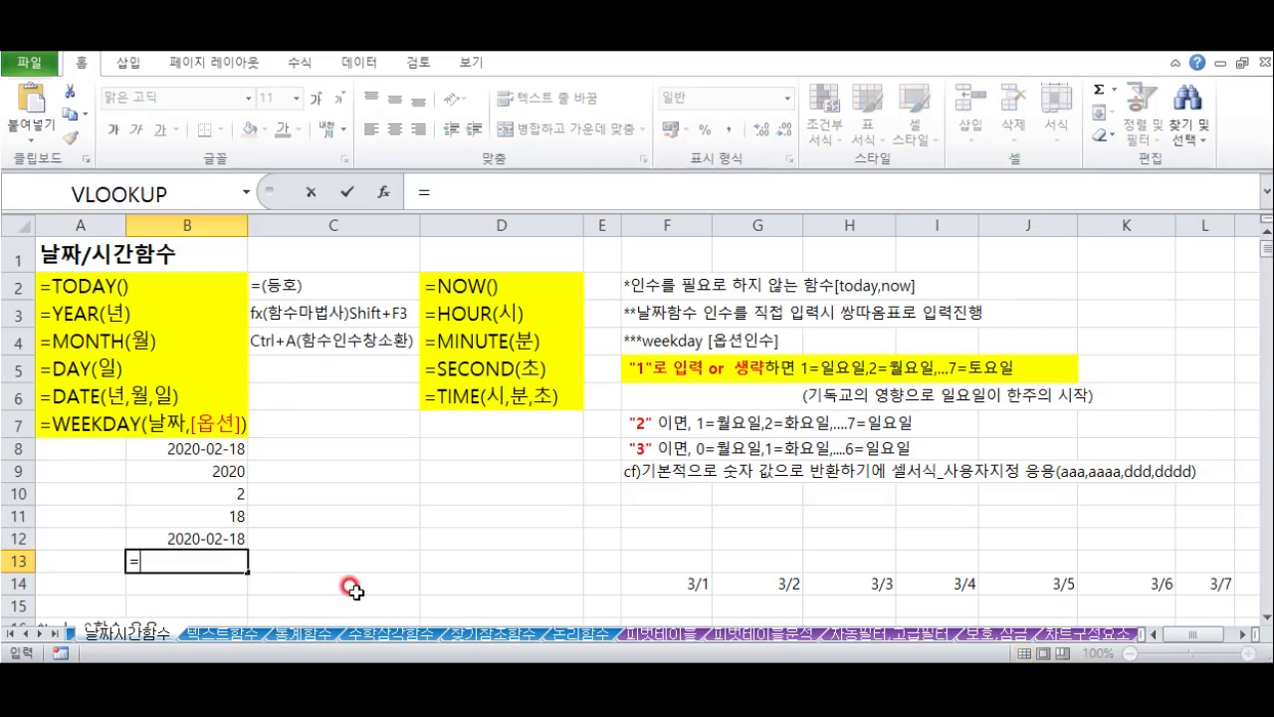
{"action": "type", "text": "week"}
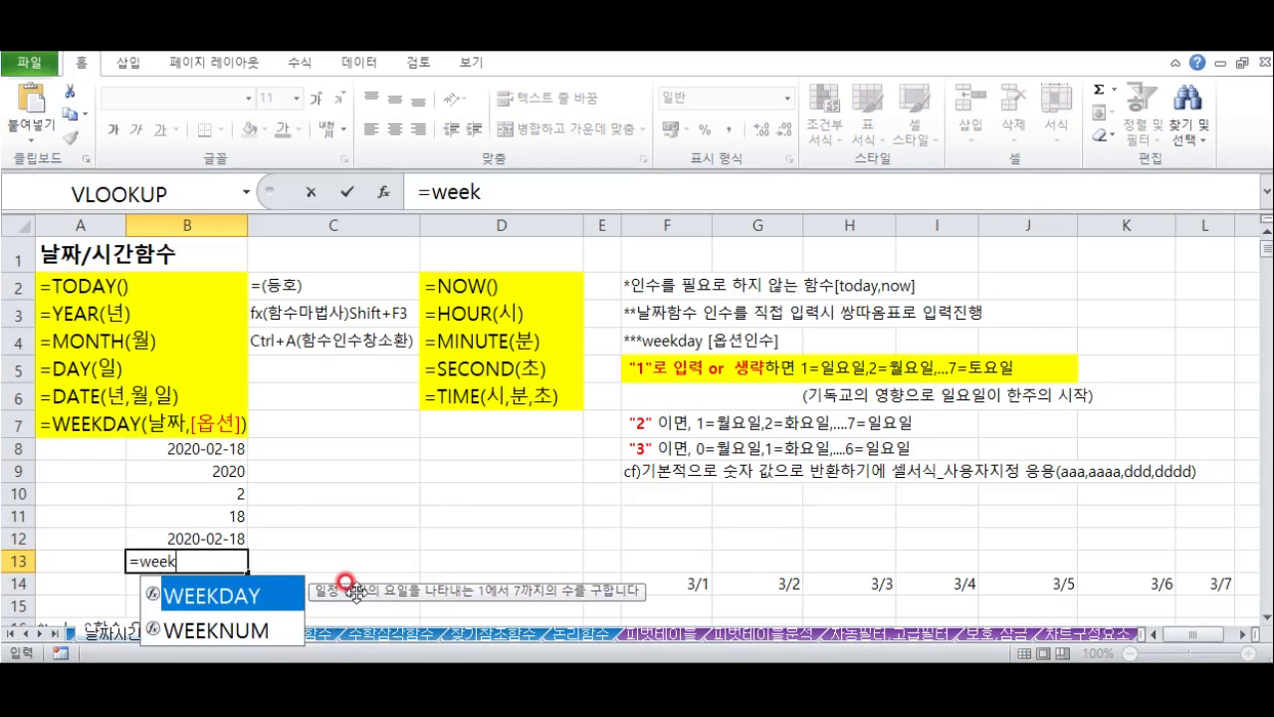
{"action": "double_click", "coordinate": [211, 596]}
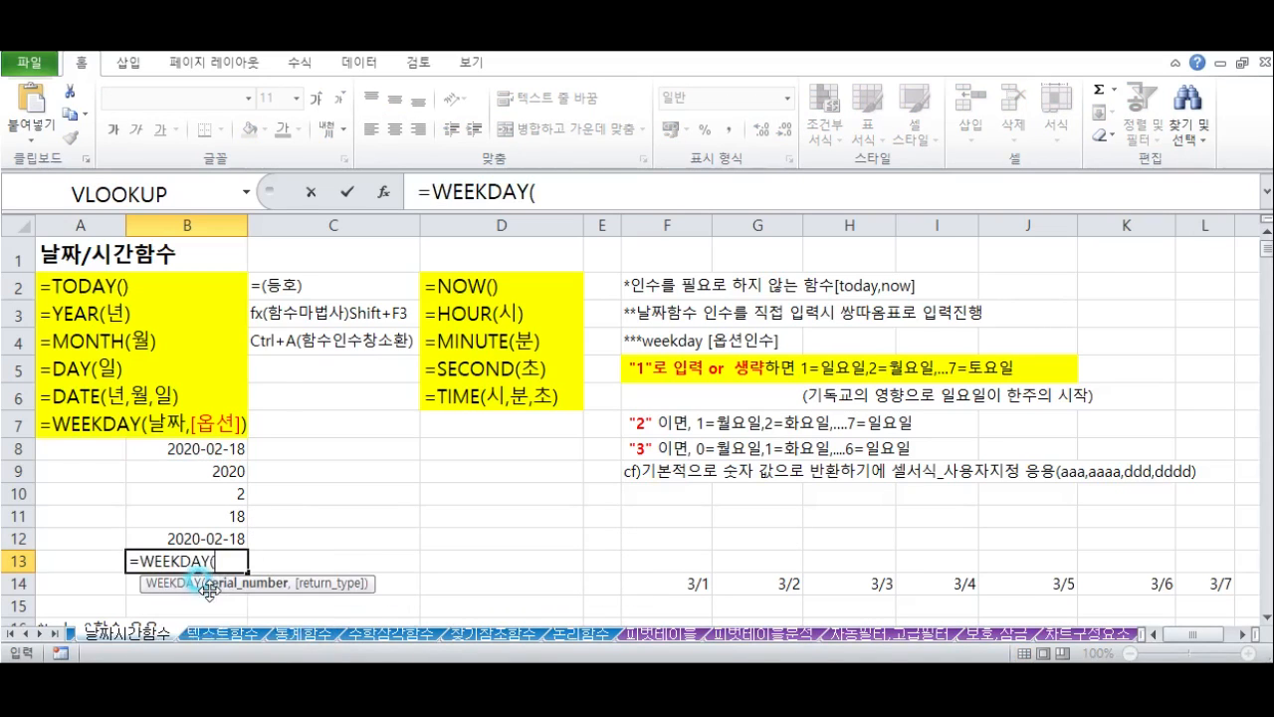
{"action": "left_click", "coordinate": [214, 454]}
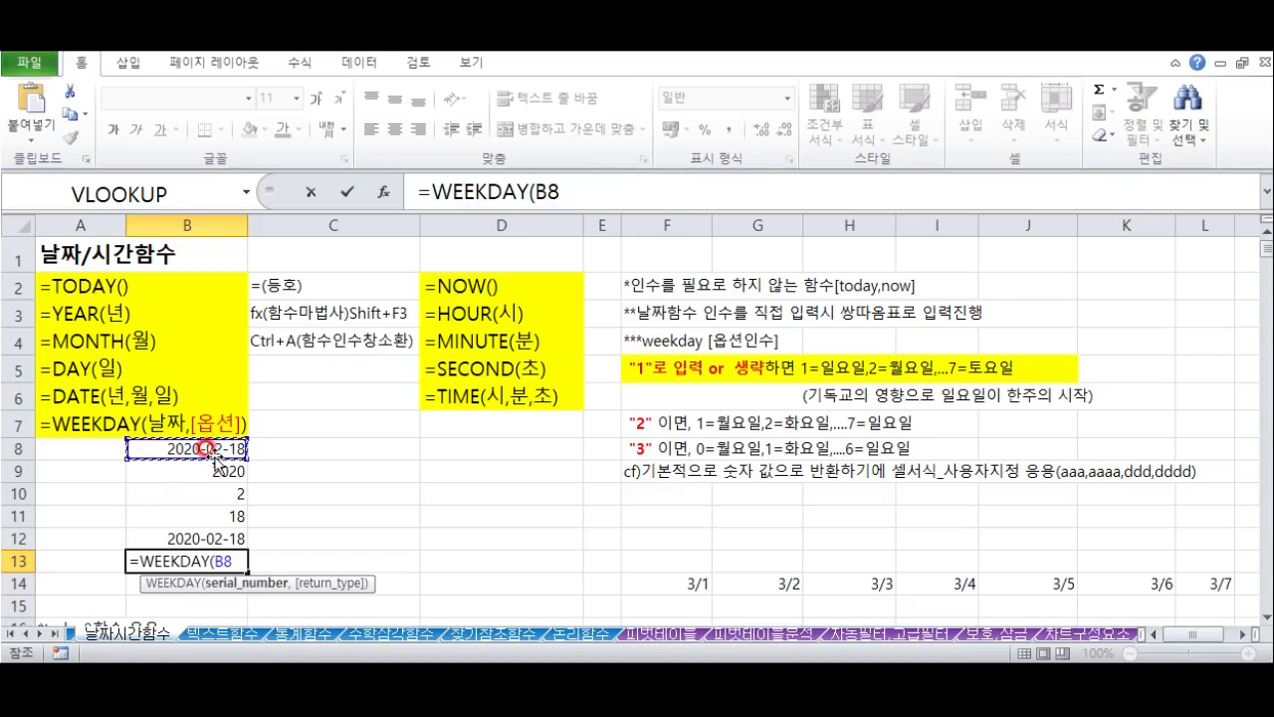
{"action": "type", "text": ")"}
{"action": "key", "text": "Return"}
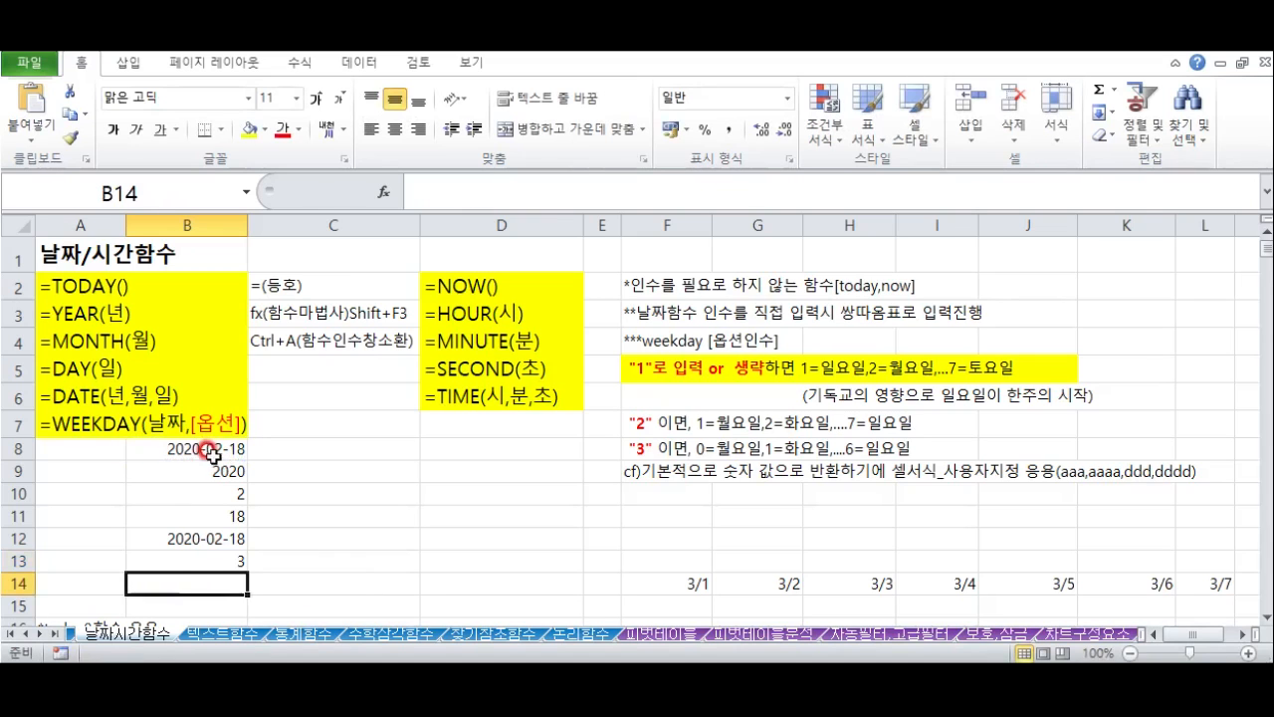
Step: Review the WEEKDAY formula in B13 and compare it with the return type "1" note in F5
{"action": "left_click", "coordinate": [195, 562]}
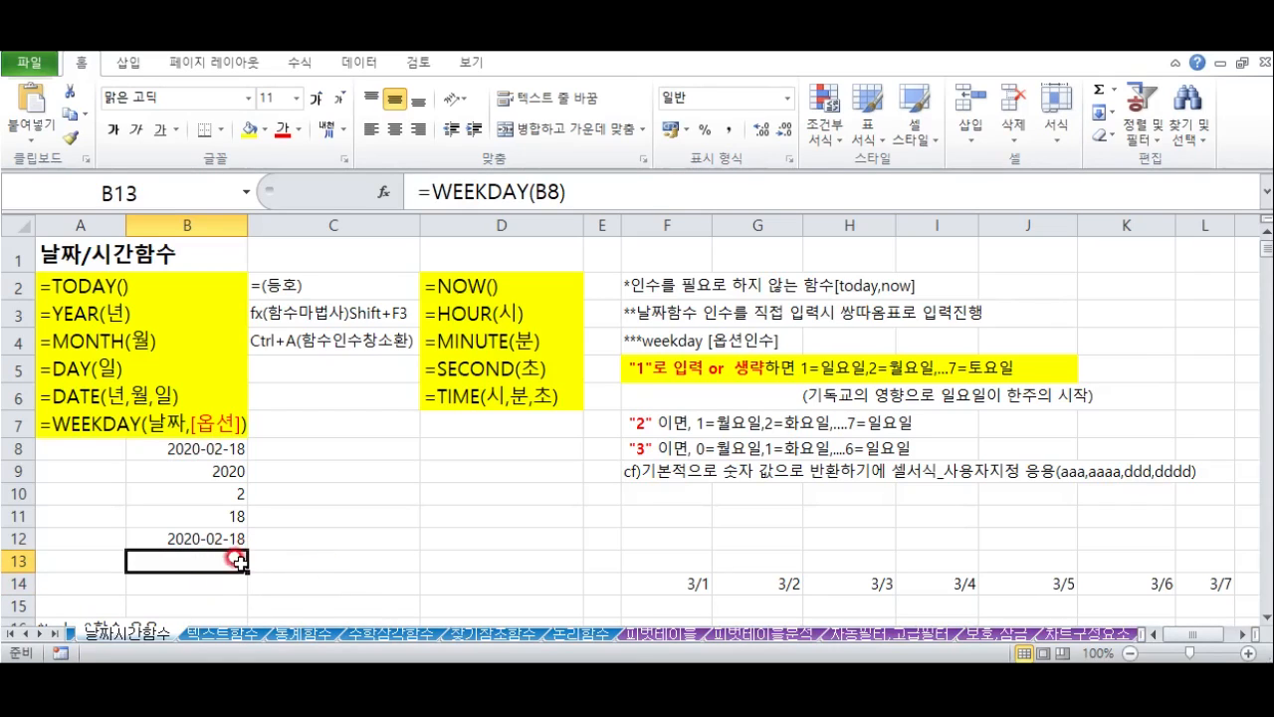
{"action": "mouse_move", "coordinate": [235, 569]}
{"action": "left_mouse_down"}
{"action": "mouse_move", "coordinate": [231, 548]}
{"action": "mouse_move", "coordinate": [235, 557]}
{"action": "left_mouse_up"}
{"action": "left_click", "coordinate": [647, 367]}
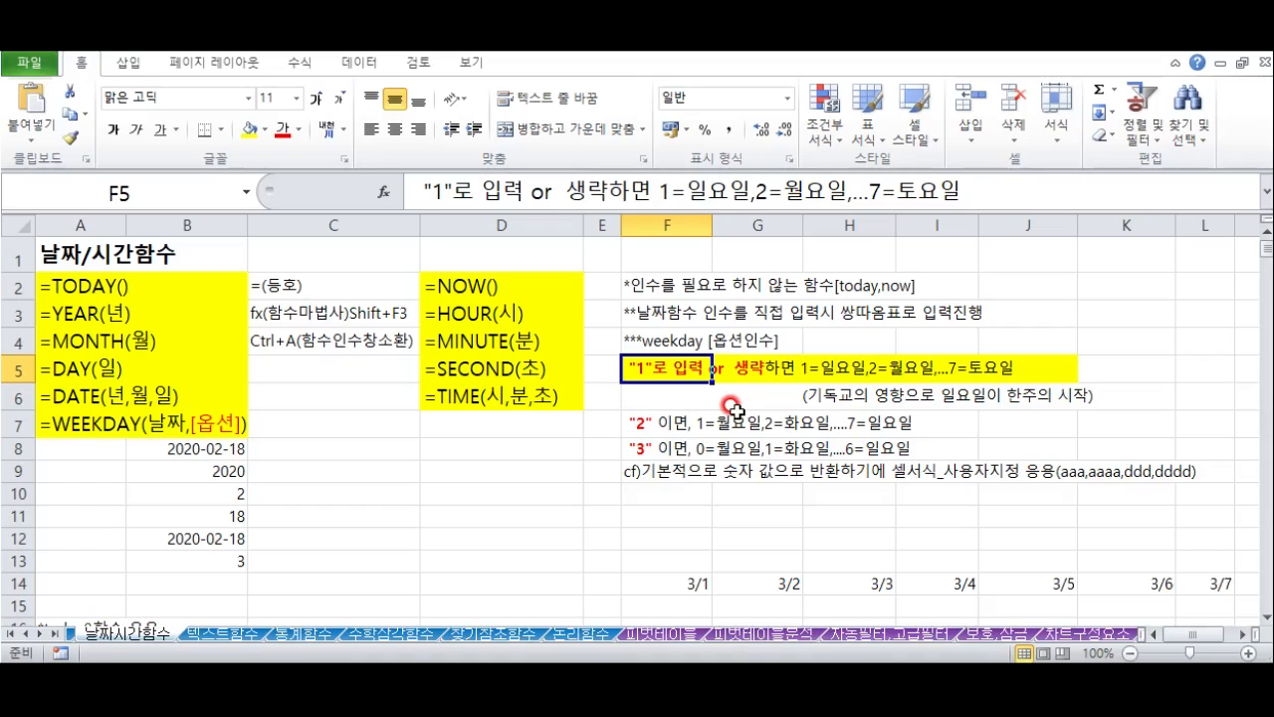
Step: Review the notes on WEEKDAY return types "2" and "3" in cells F7 and F8
{"action": "left_click", "coordinate": [639, 418]}
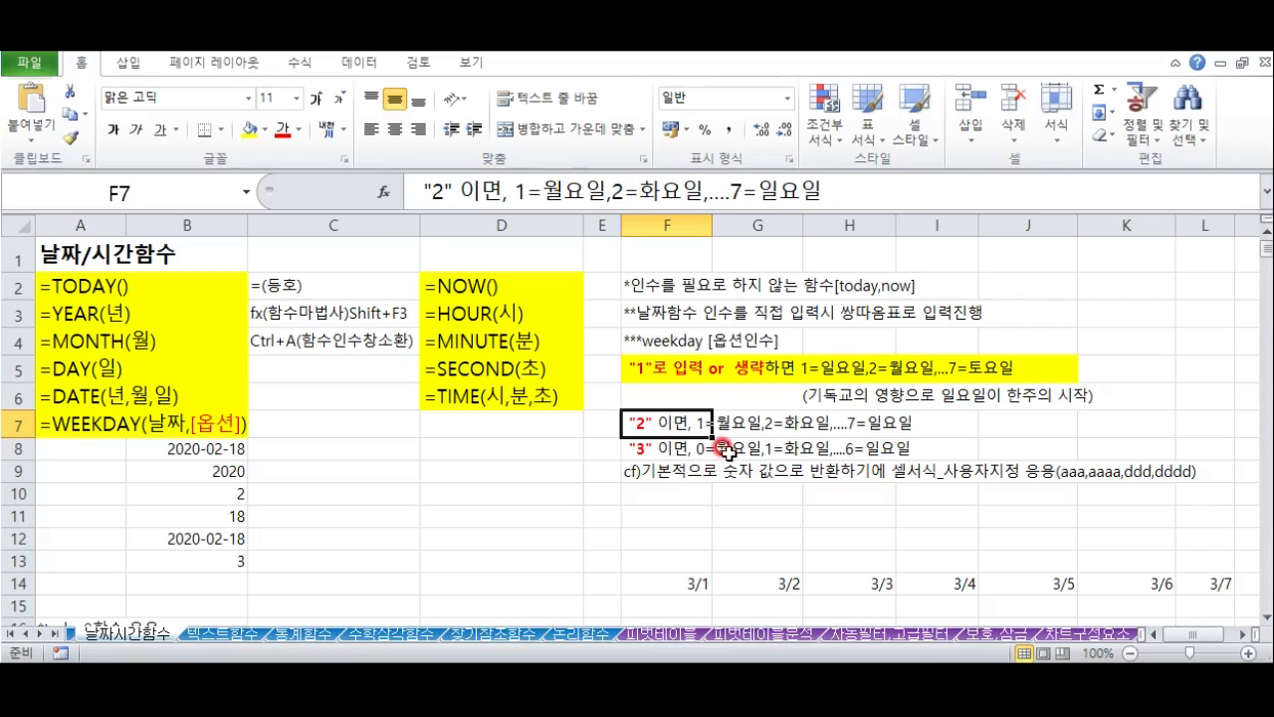
{"action": "left_click", "coordinate": [637, 453]}
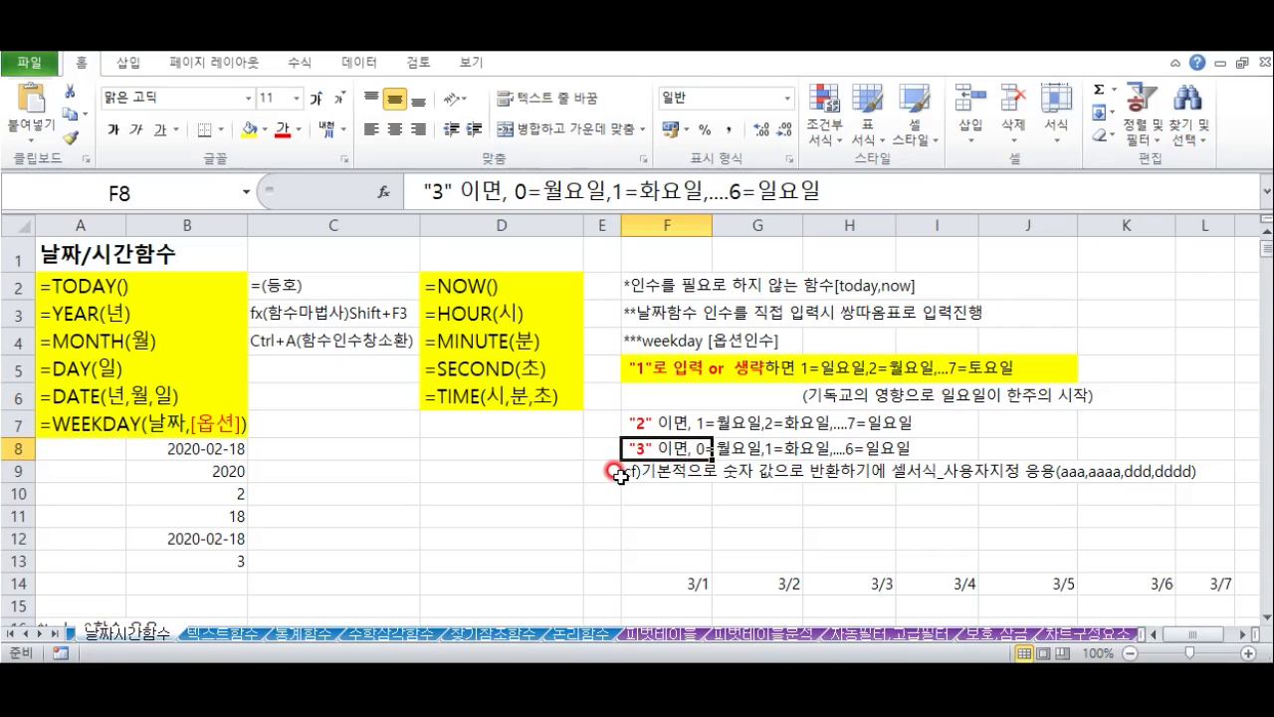
Step: Try to display B13 as a weekday name by giving it the custom number format "aaa", starting with a quotation mark
{"action": "left_click", "coordinate": [185, 563]}
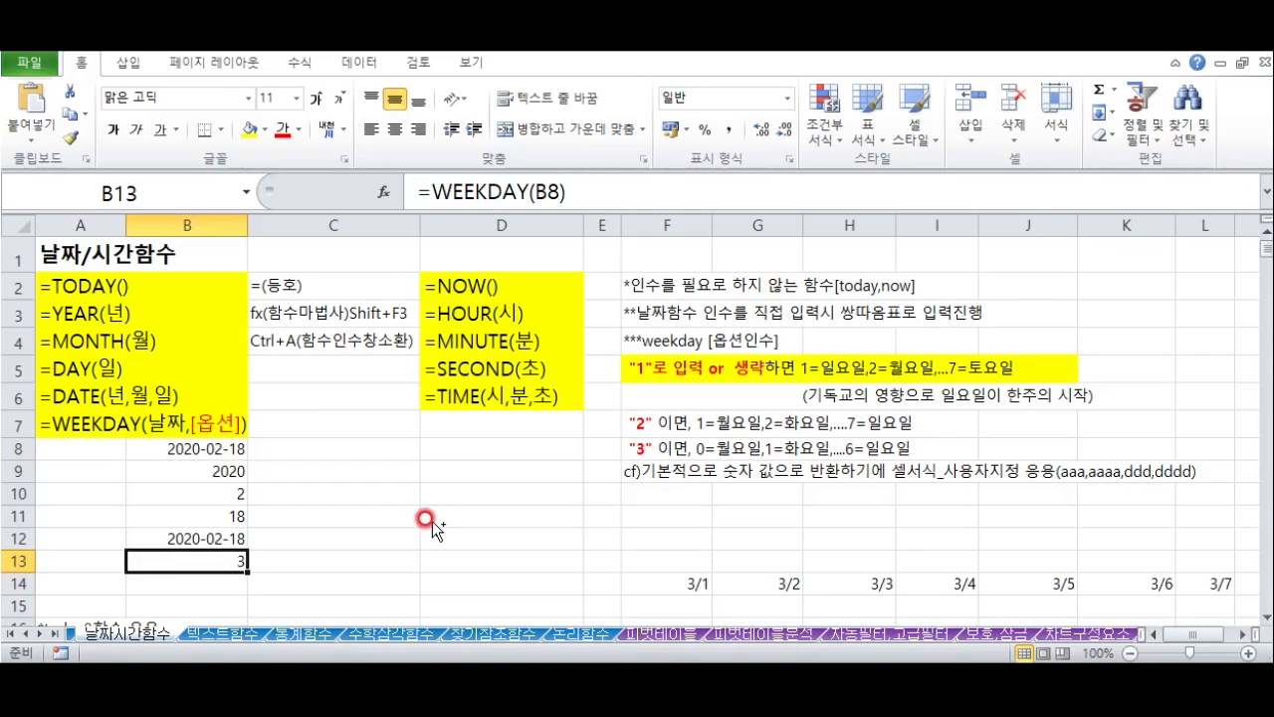
{"action": "key", "text": "ctrl+1"}
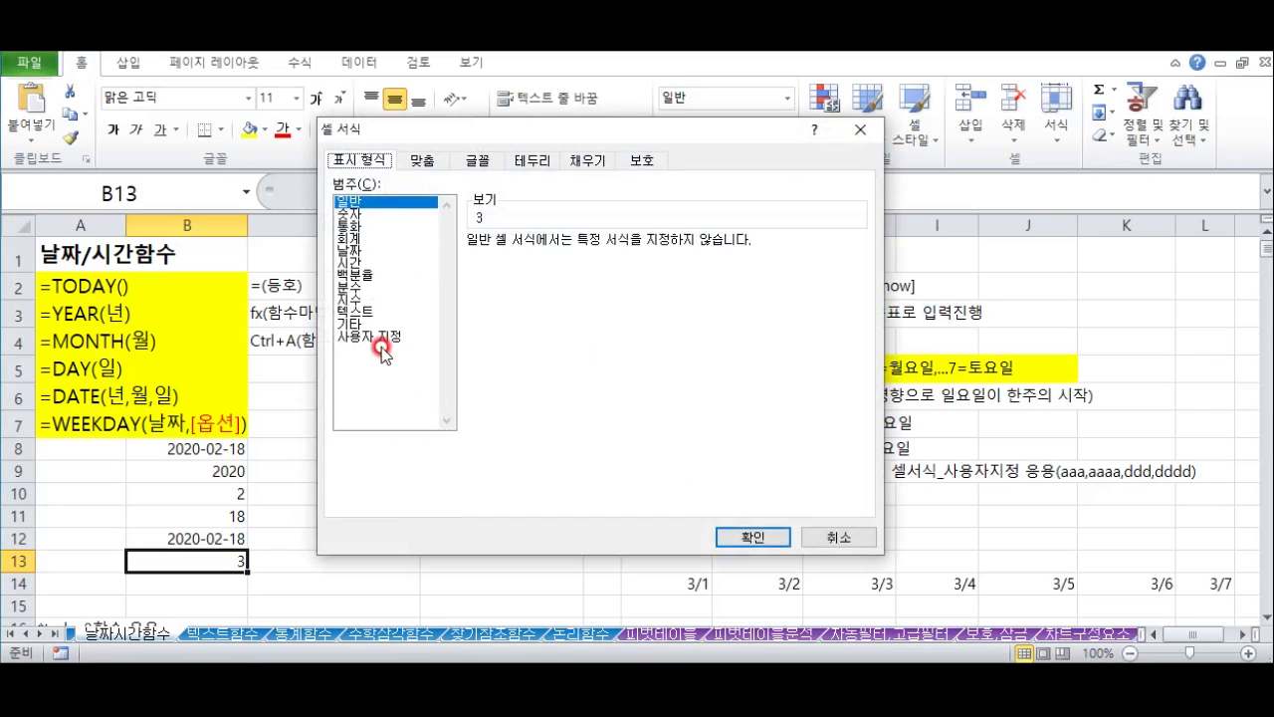
{"action": "left_click", "coordinate": [382, 339]}
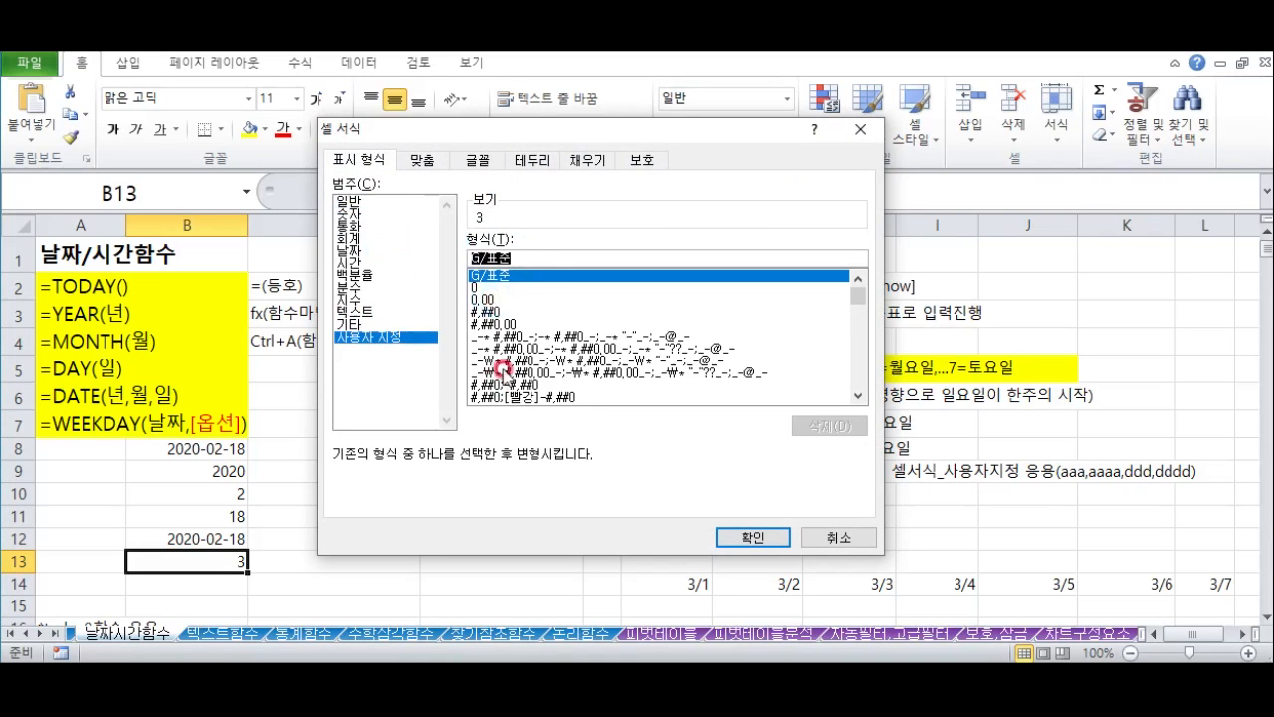
{"action": "type", "text": "\"aaa"}
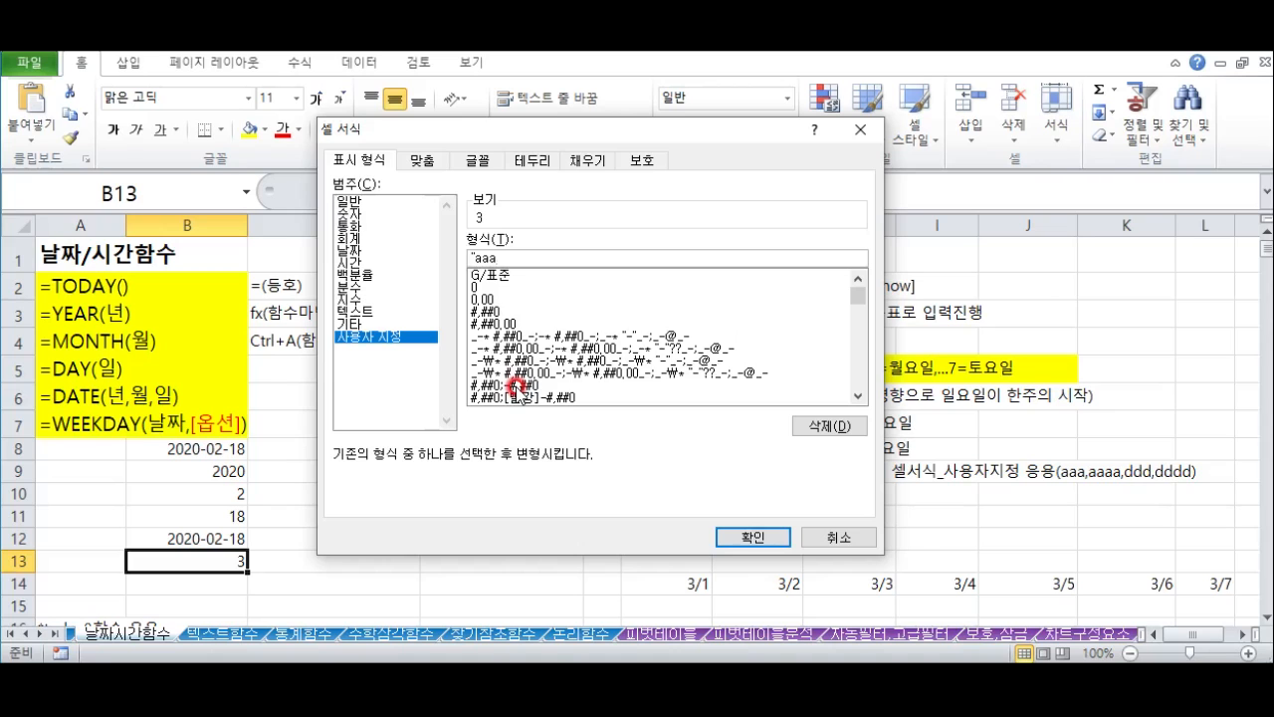
{"action": "left_click", "coordinate": [745, 537]}
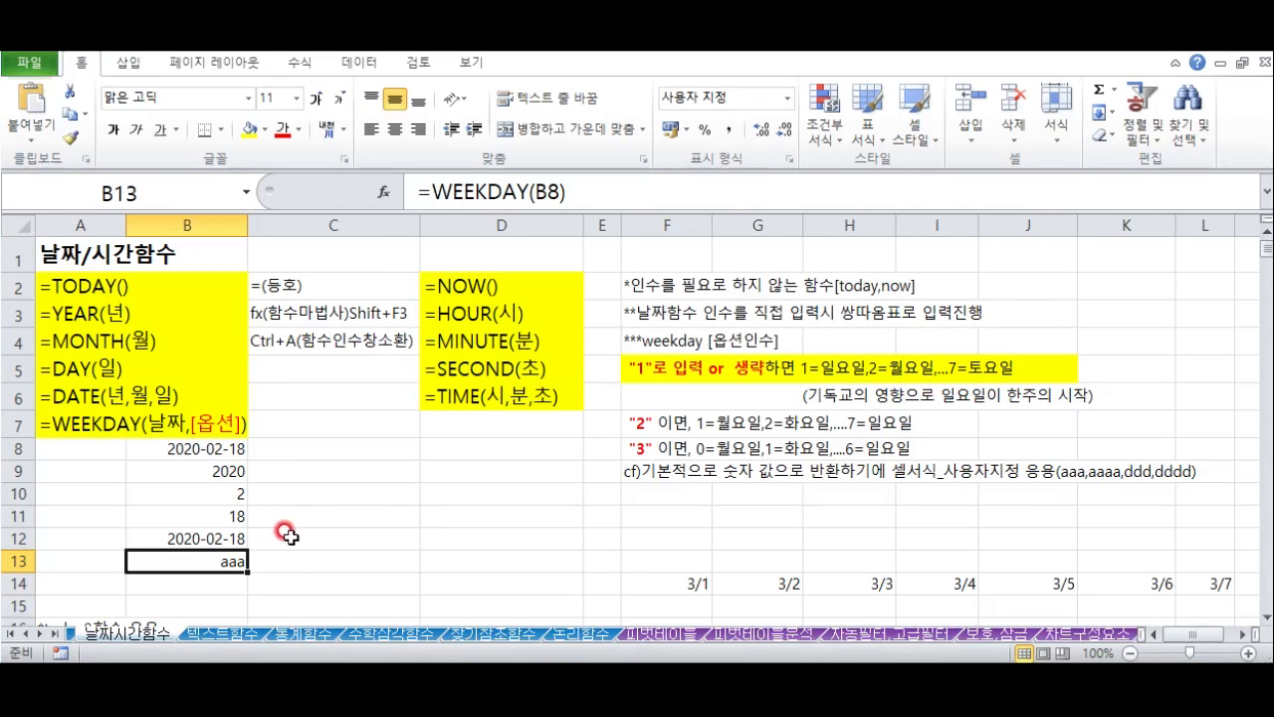
Step: Change B13's custom number format to aaaa without quotation marks
{"action": "key", "text": "ctrl+1"}
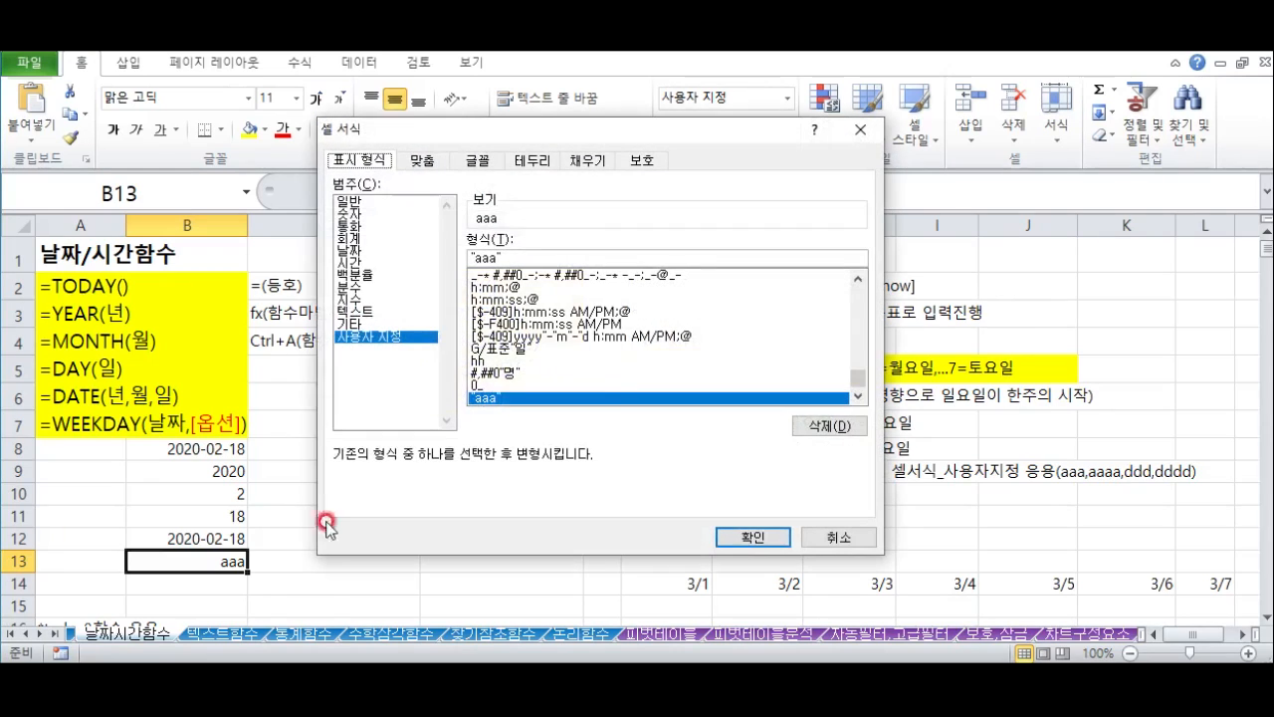
{"action": "left_click", "coordinate": [470, 257]}
{"action": "key", "text": "Delete"}
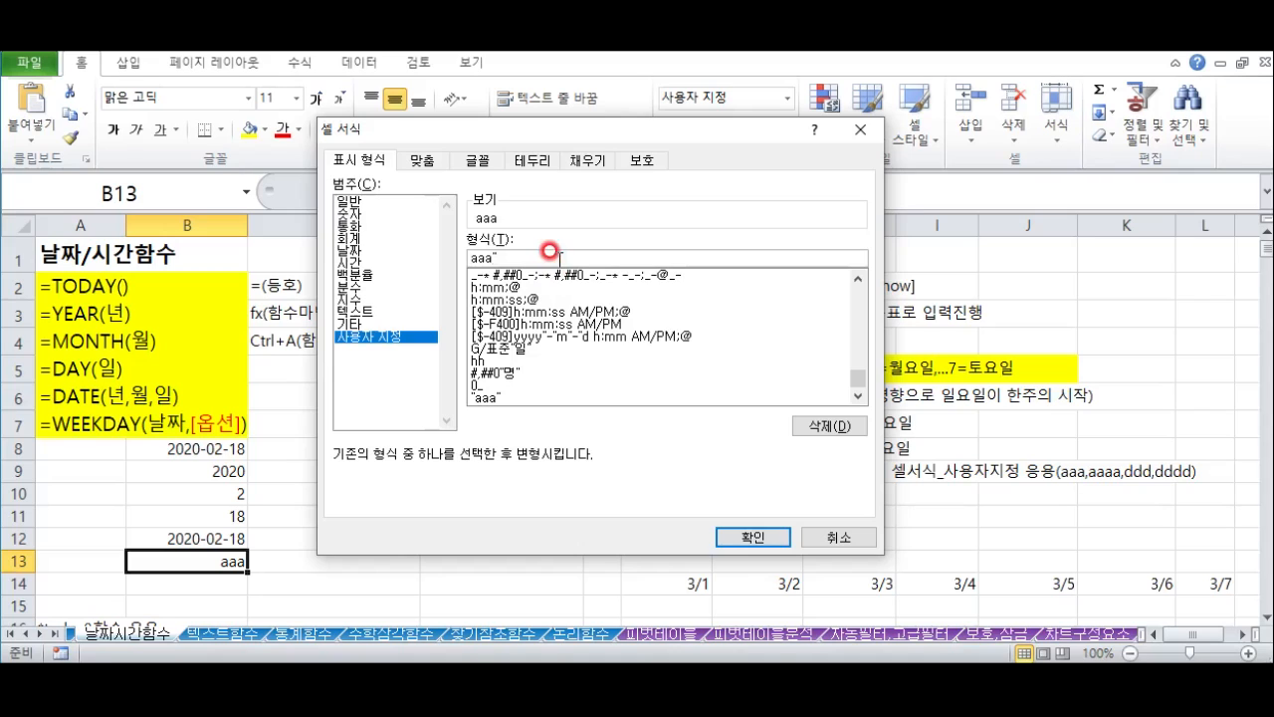
{"action": "type", "text": "a"}
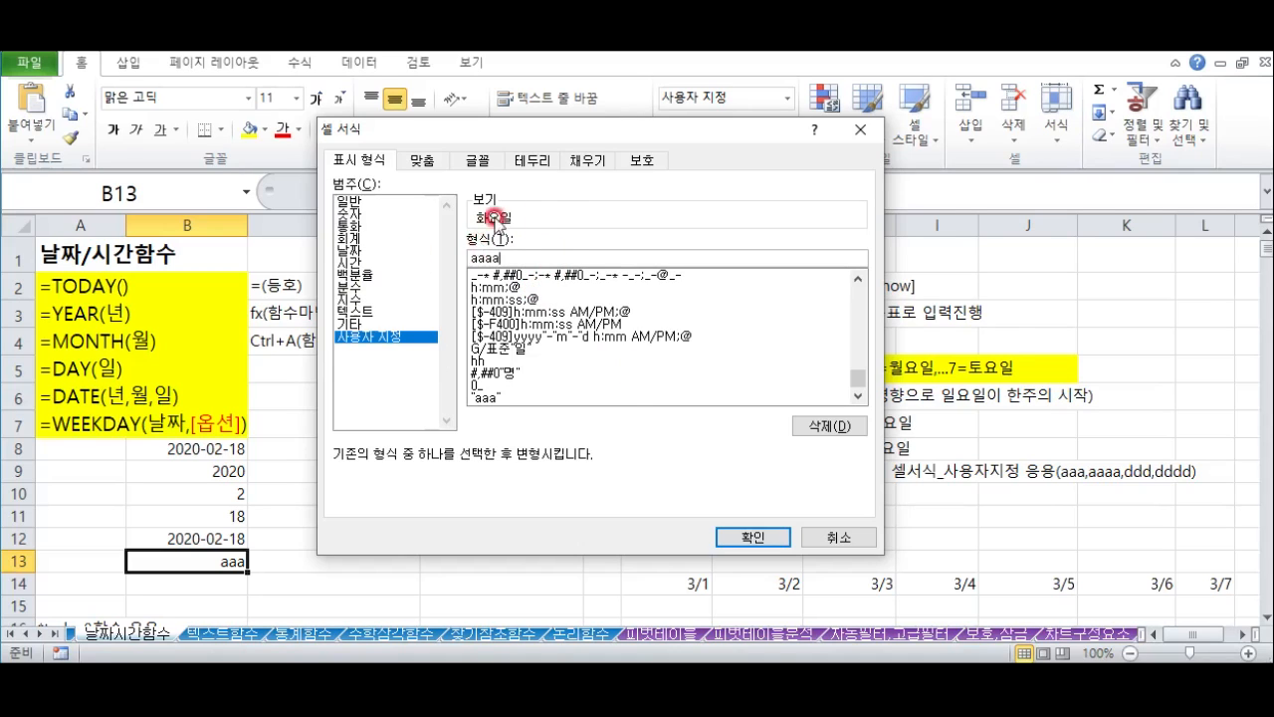
{"action": "left_click", "coordinate": [723, 538]}
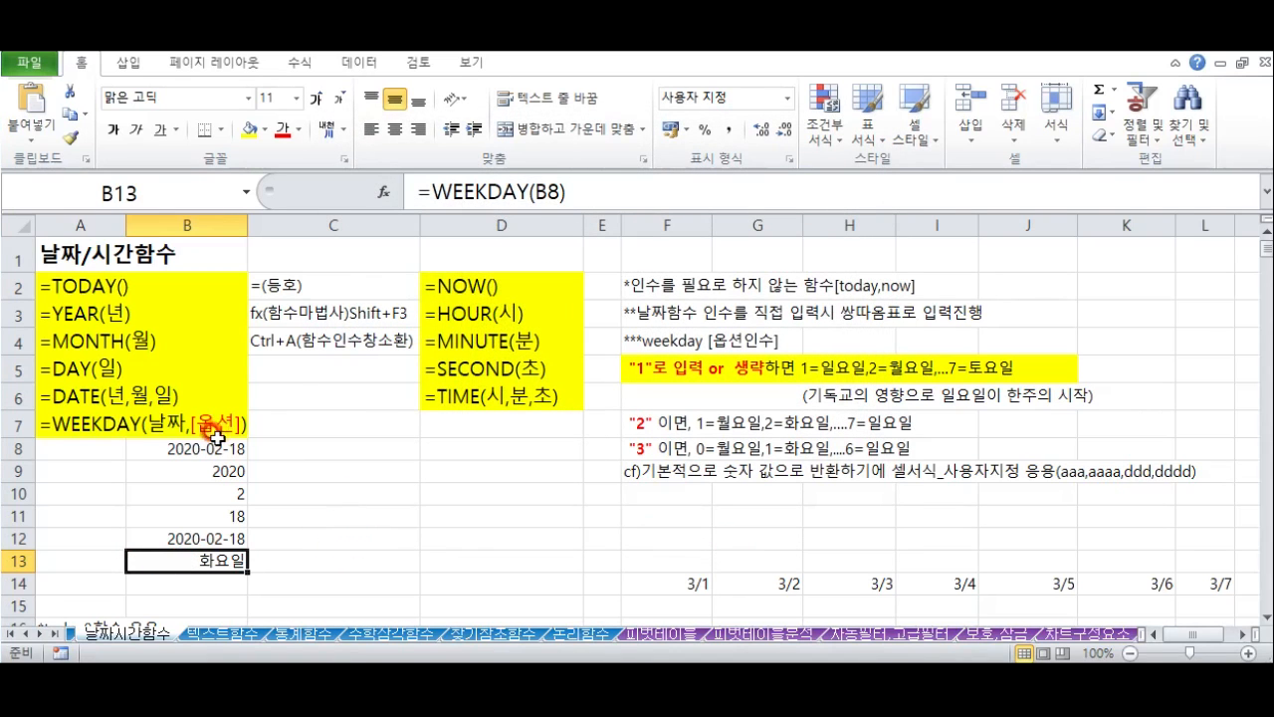
Step: Add return type 2 to the WEEKDAY formula in B13 so it reads =WEEKDAY(B8,2)
{"action": "left_click", "coordinate": [550, 193]}
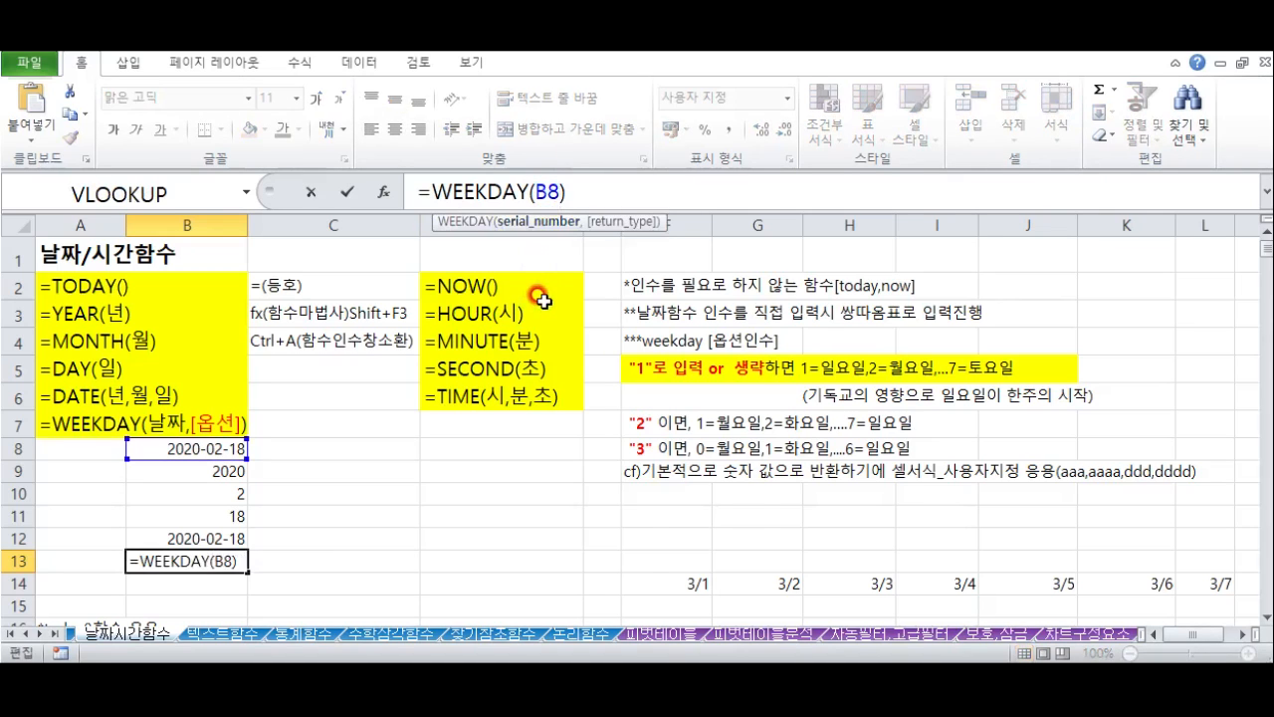
{"action": "type", "text": ",2"}
{"action": "key", "text": "Return"}
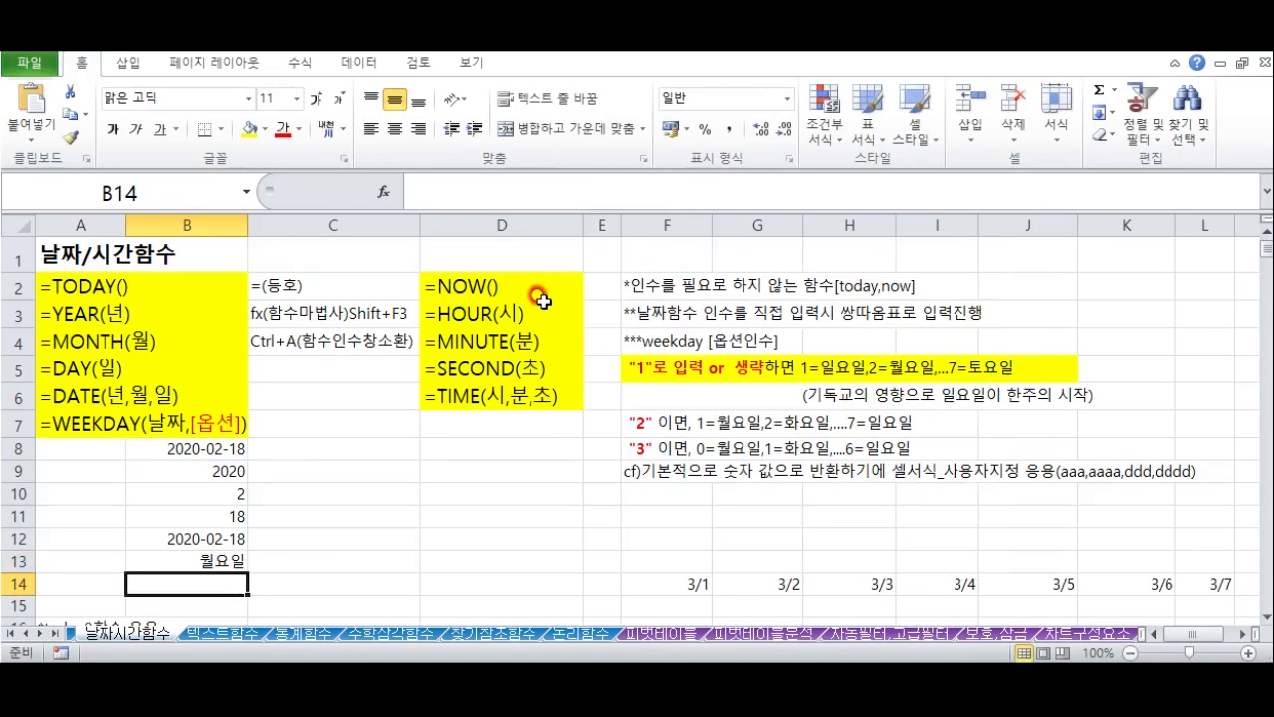
{"action": "left_click", "coordinate": [187, 561]}
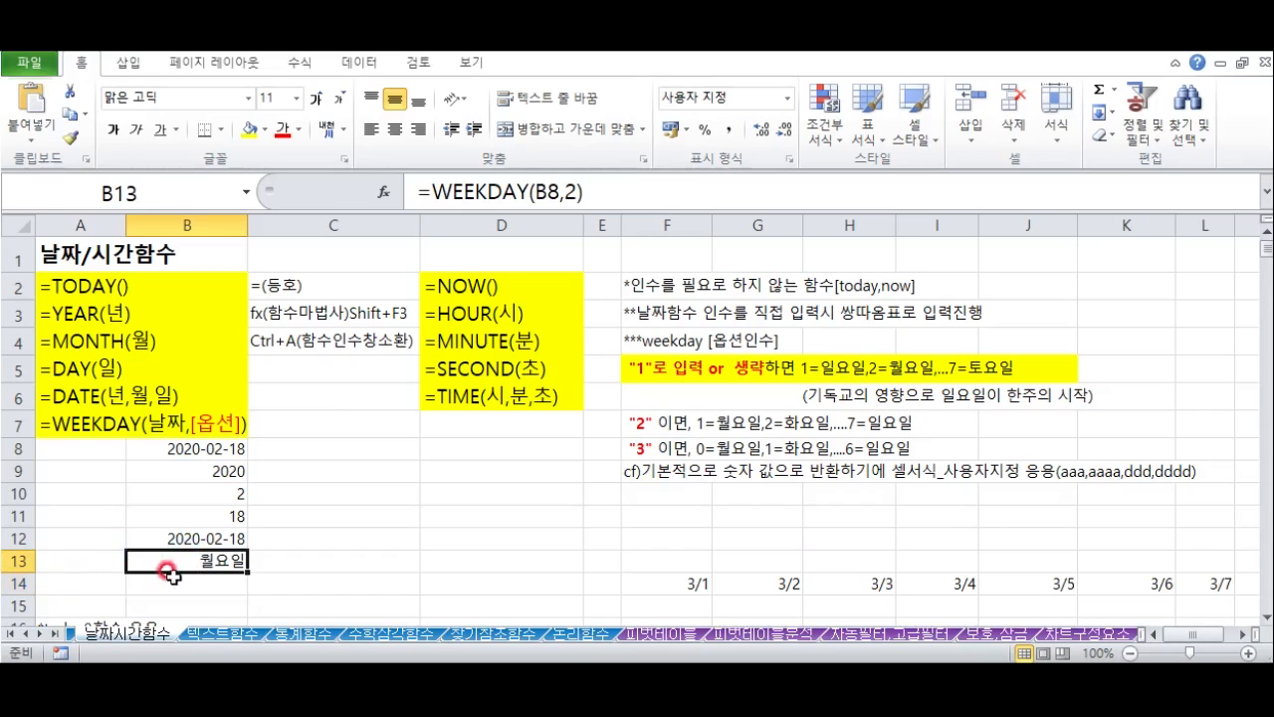
Step: Remove the return type from the WEEKDAY formula in B13, restoring =WEEKDAY(B8)
{"action": "left_click", "coordinate": [567, 189]}
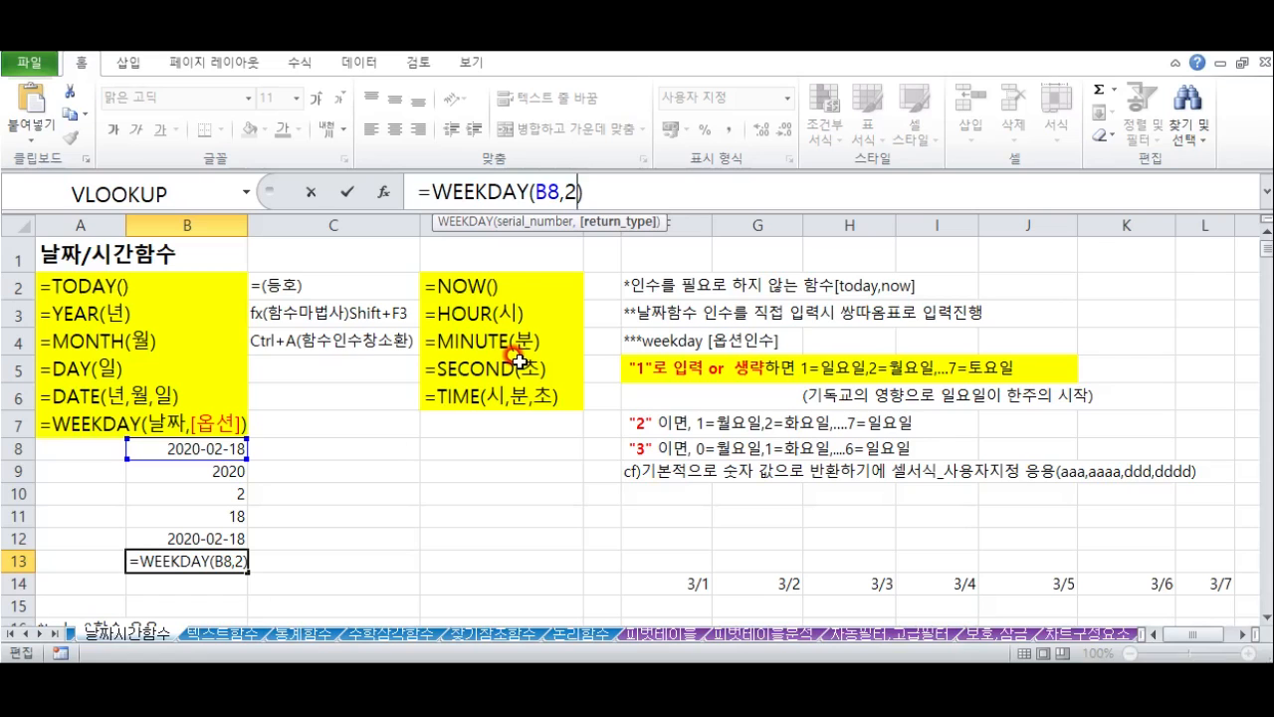
{"action": "key", "text": "BackSpace"}
{"action": "key", "text": "BackSpace"}
{"action": "key", "text": "Return"}
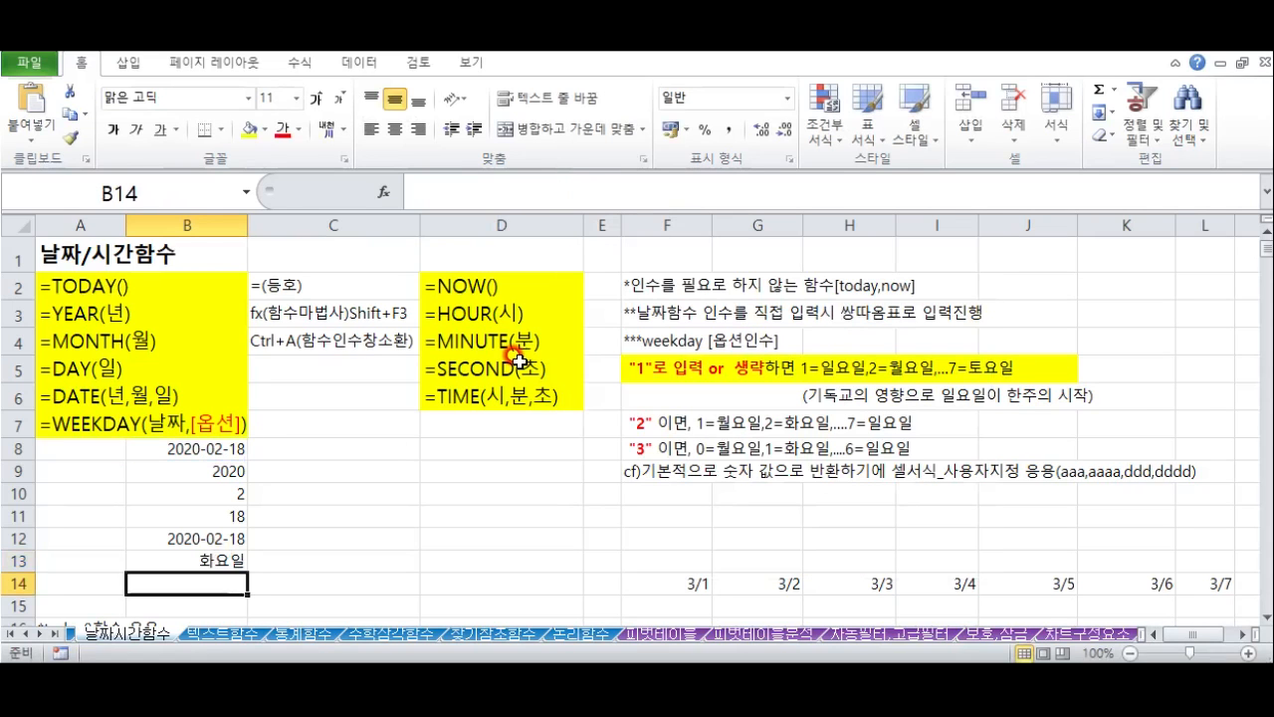
Step: Compare the formatted WEEKDAY cell B13 with the return type "1" note in F5
{"action": "left_click", "coordinate": [197, 558]}
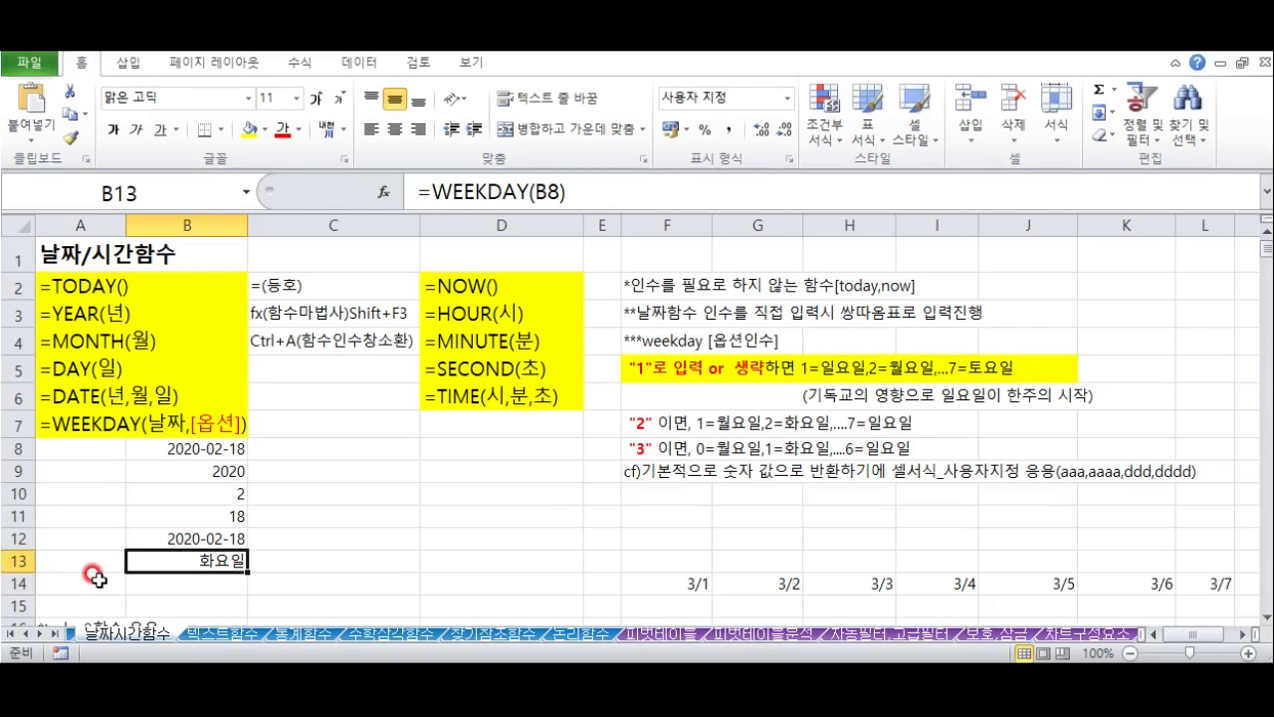
{"action": "left_click", "coordinate": [655, 360]}
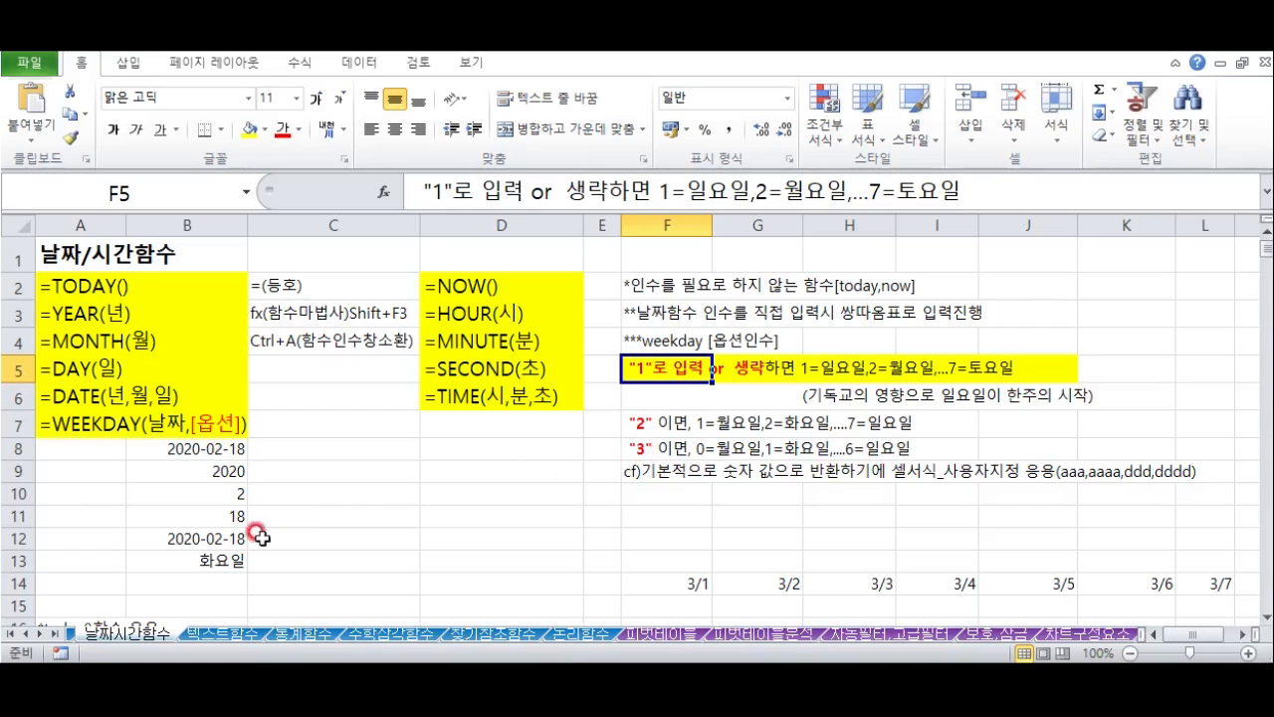
{"action": "left_click", "coordinate": [154, 552]}
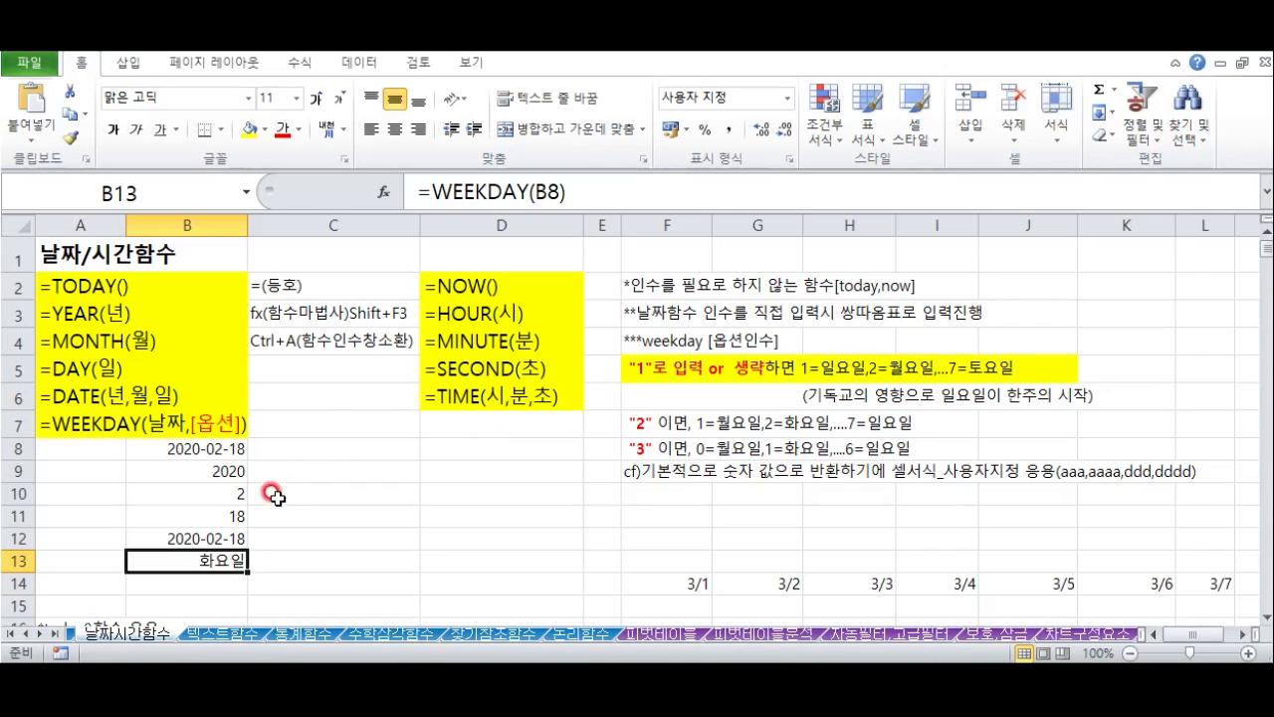
{"action": "left_click", "coordinate": [483, 431]}
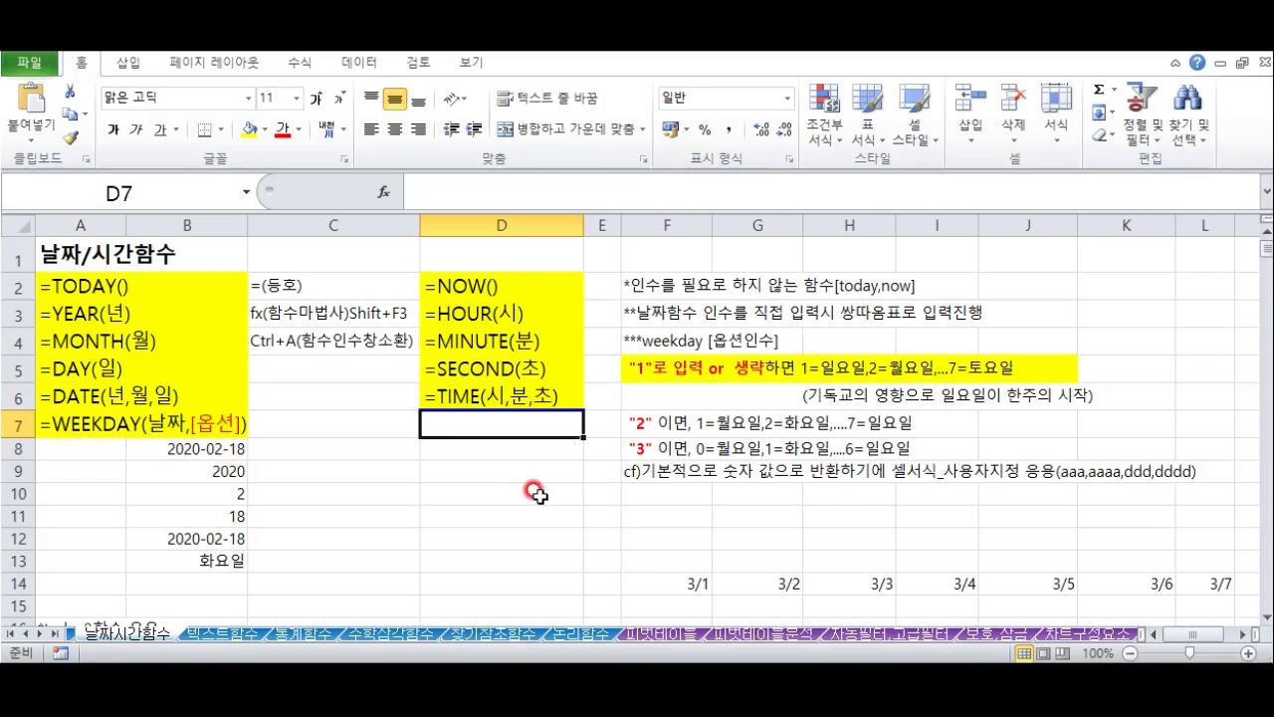
Step: Create a formula-based conditional formatting rule for the dates in F14:L14 with the condition =weekday(F$14)=1
{"action": "left_click_drag", "start_coordinate": [665, 583], "coordinate": [1221, 585]}
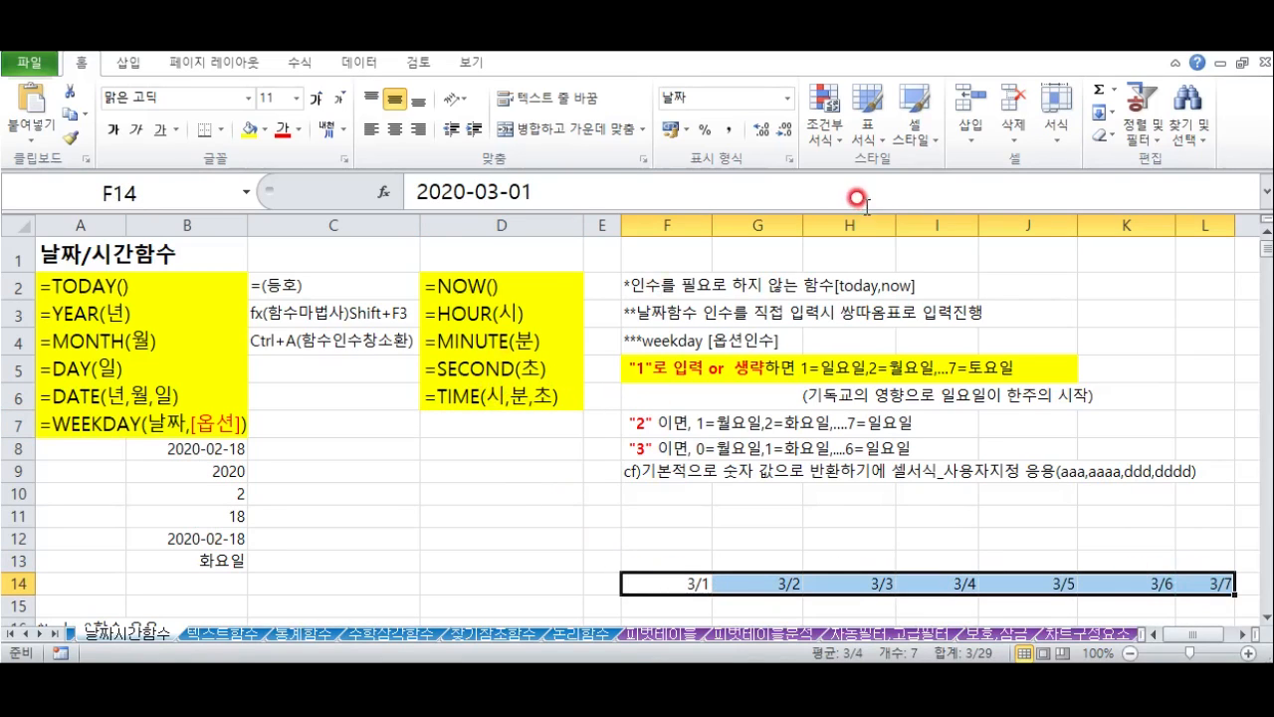
{"action": "left_click", "coordinate": [825, 130]}
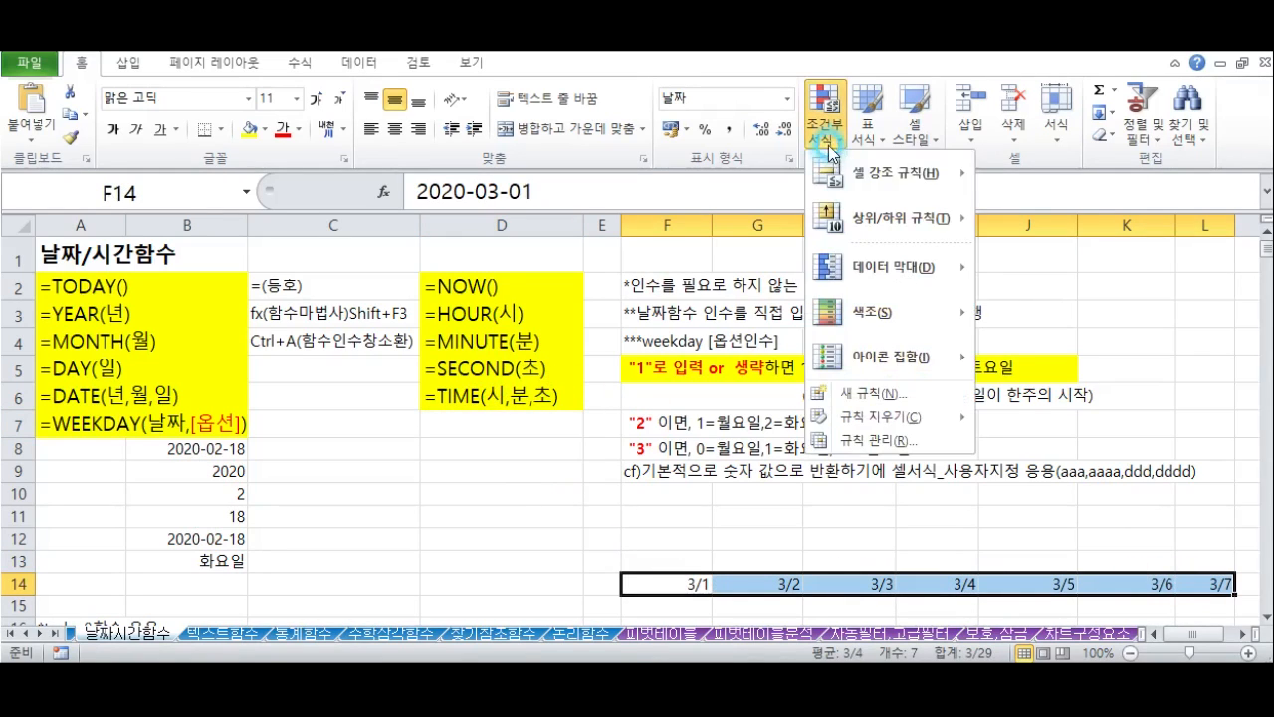
{"action": "left_click", "coordinate": [873, 399]}
{"action": "left_click", "coordinate": [414, 298]}
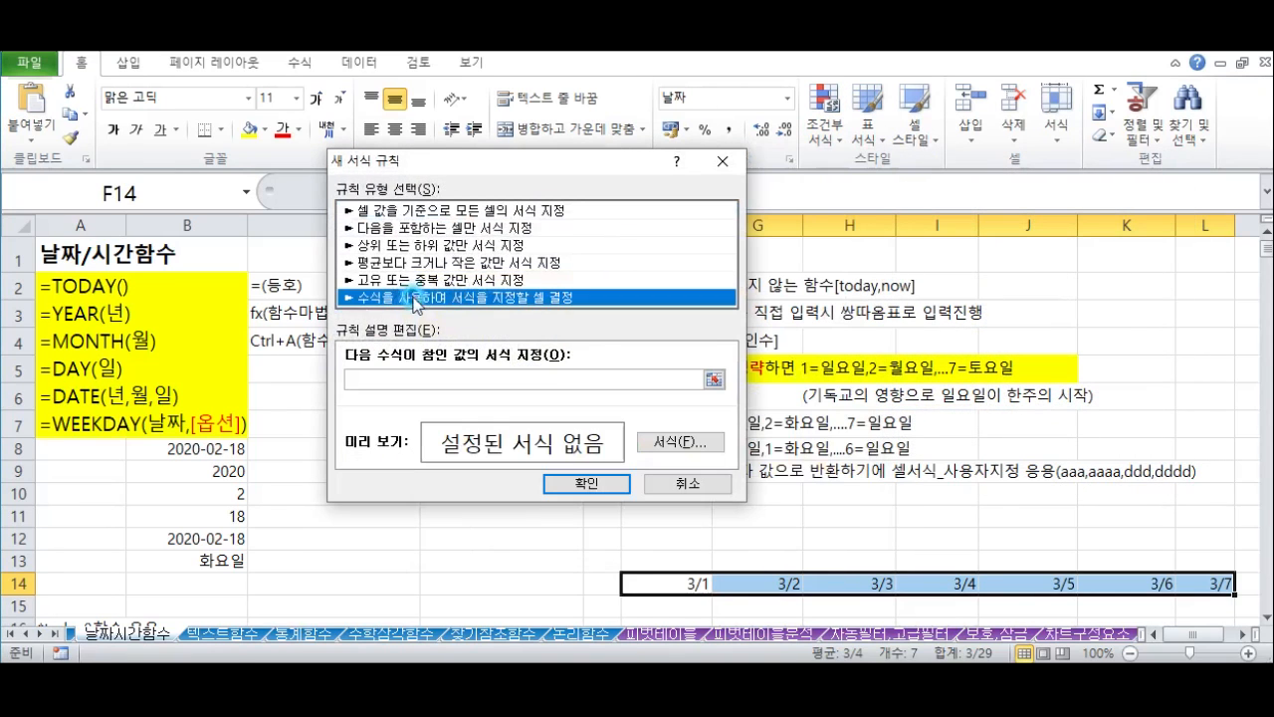
{"action": "left_click", "coordinate": [370, 379]}
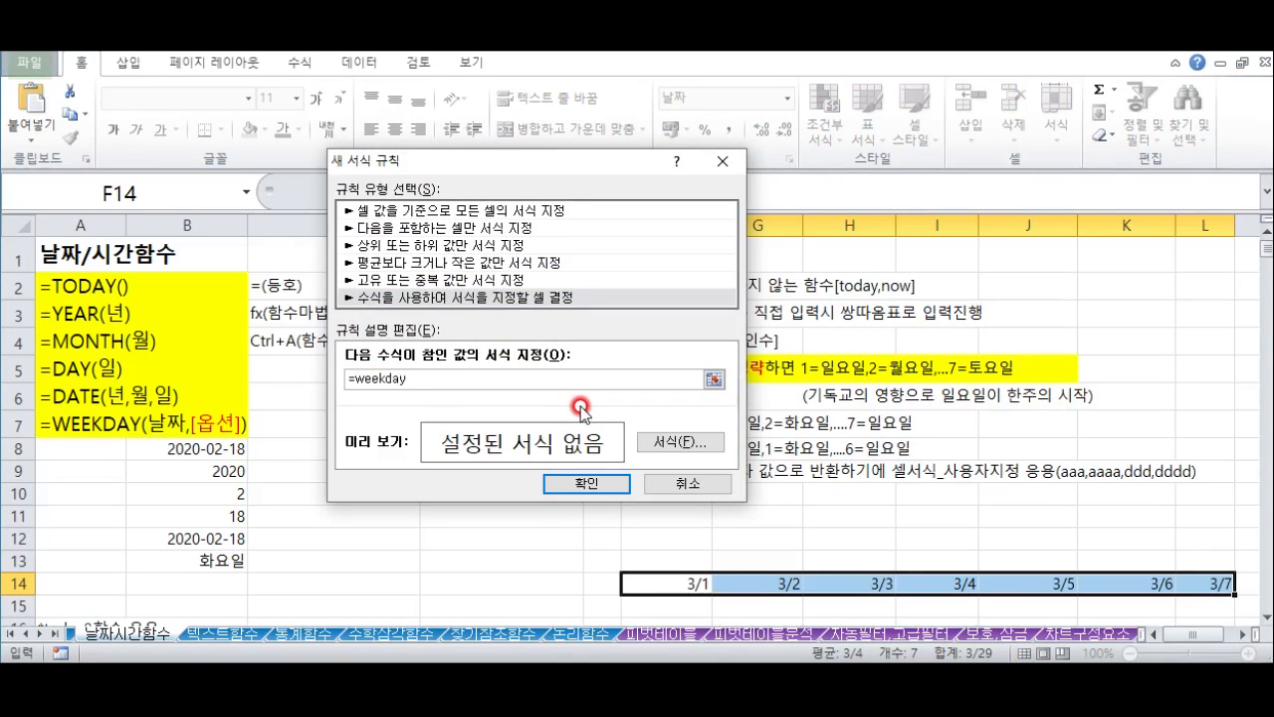
{"action": "left_click", "coordinate": [677, 579]}
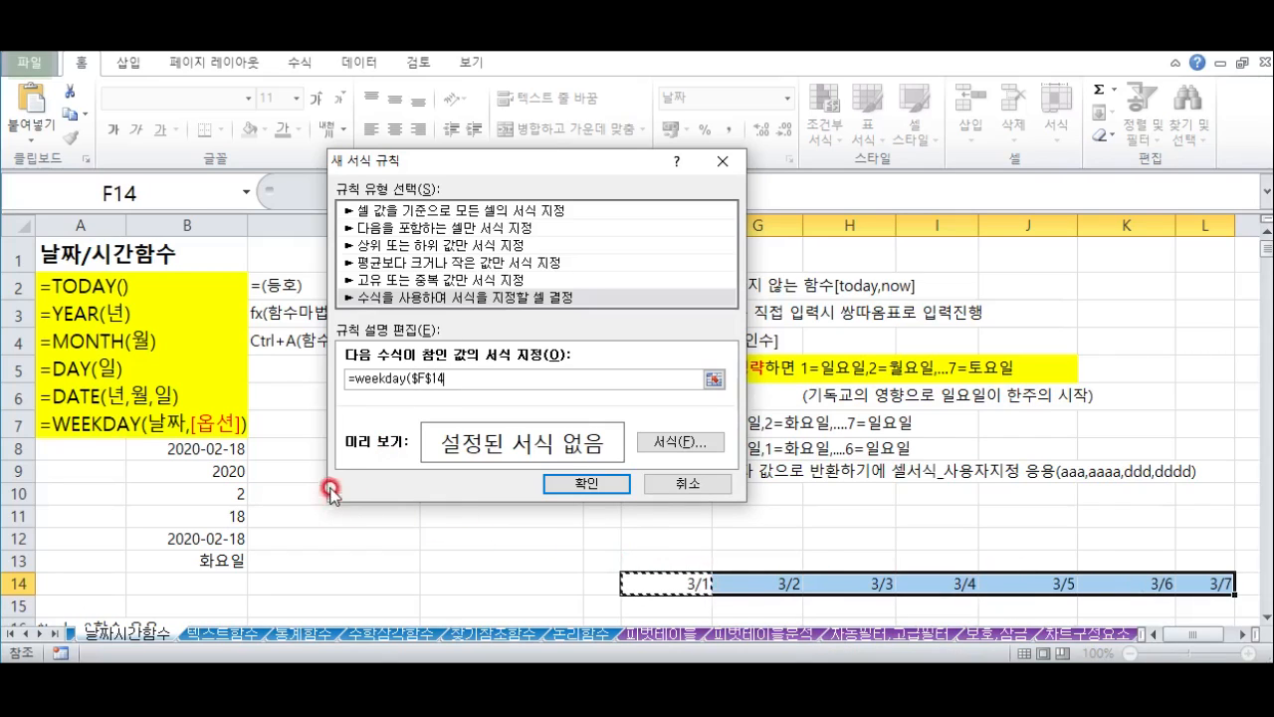
{"action": "left_click", "coordinate": [425, 378]}
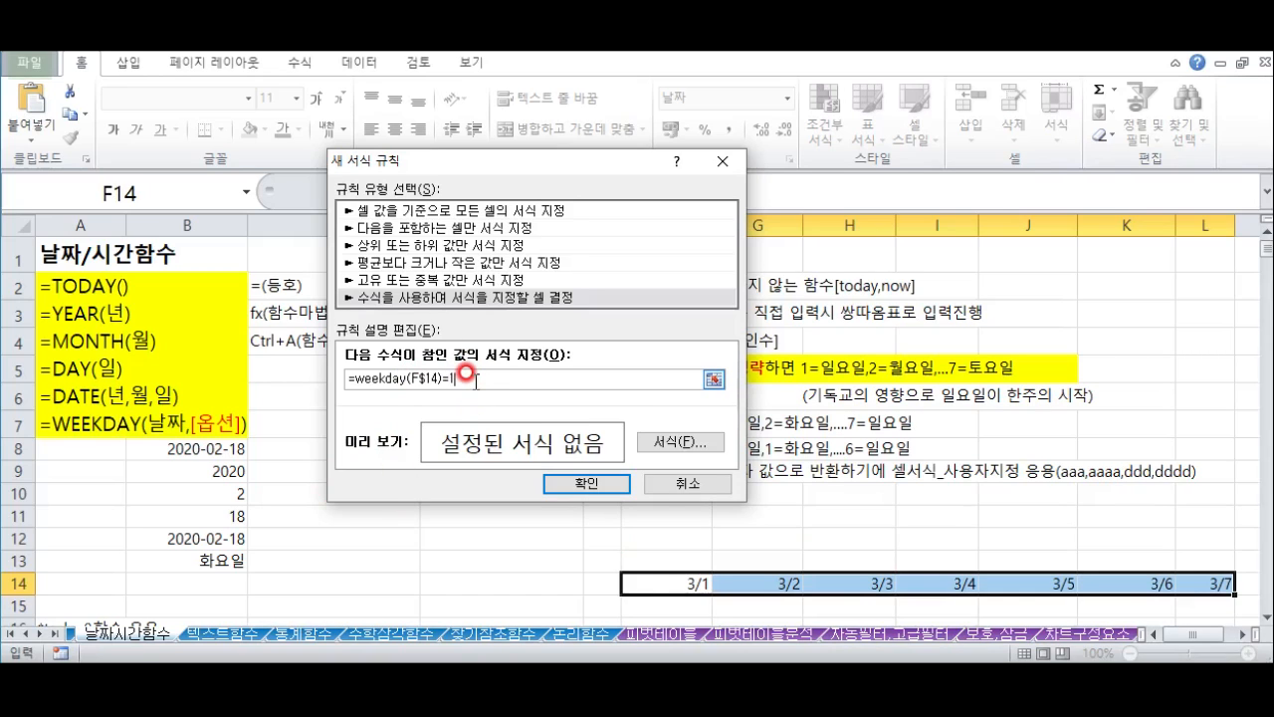
Step: Give the Sunday rule a red fill and apply it to F14:L14
{"action": "left_click", "coordinate": [657, 442]}
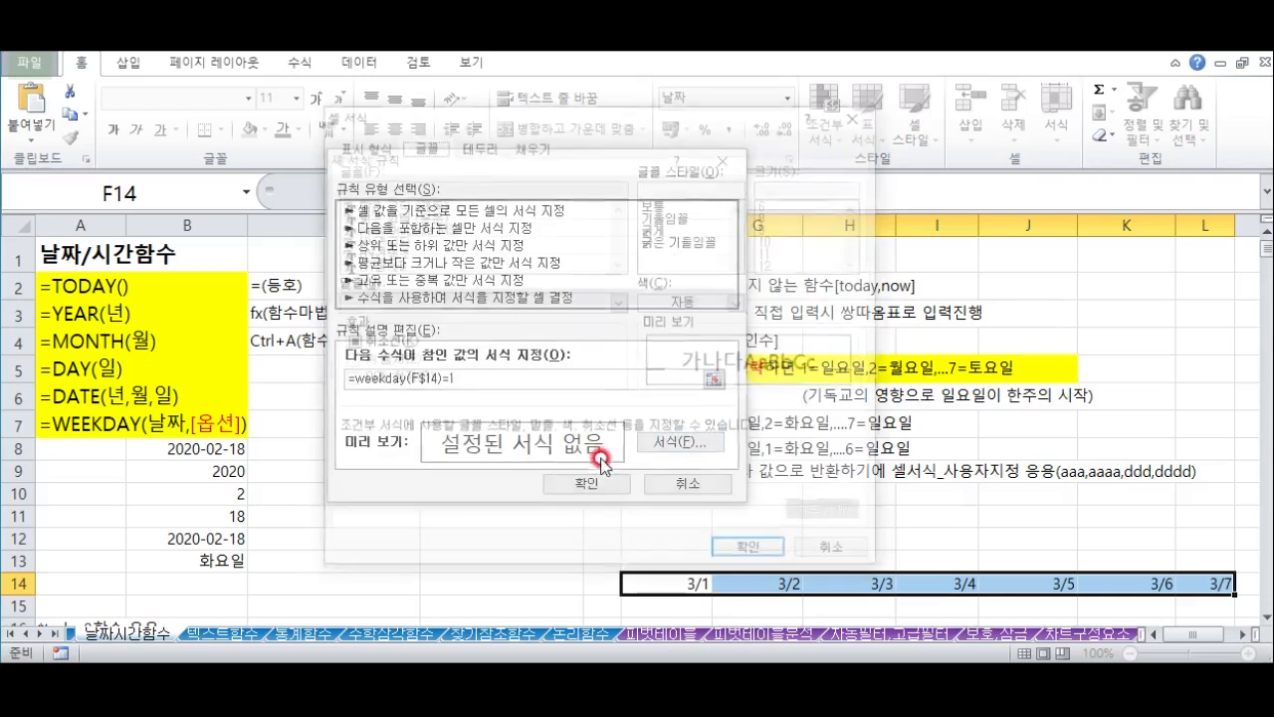
{"action": "left_click", "coordinate": [528, 143]}
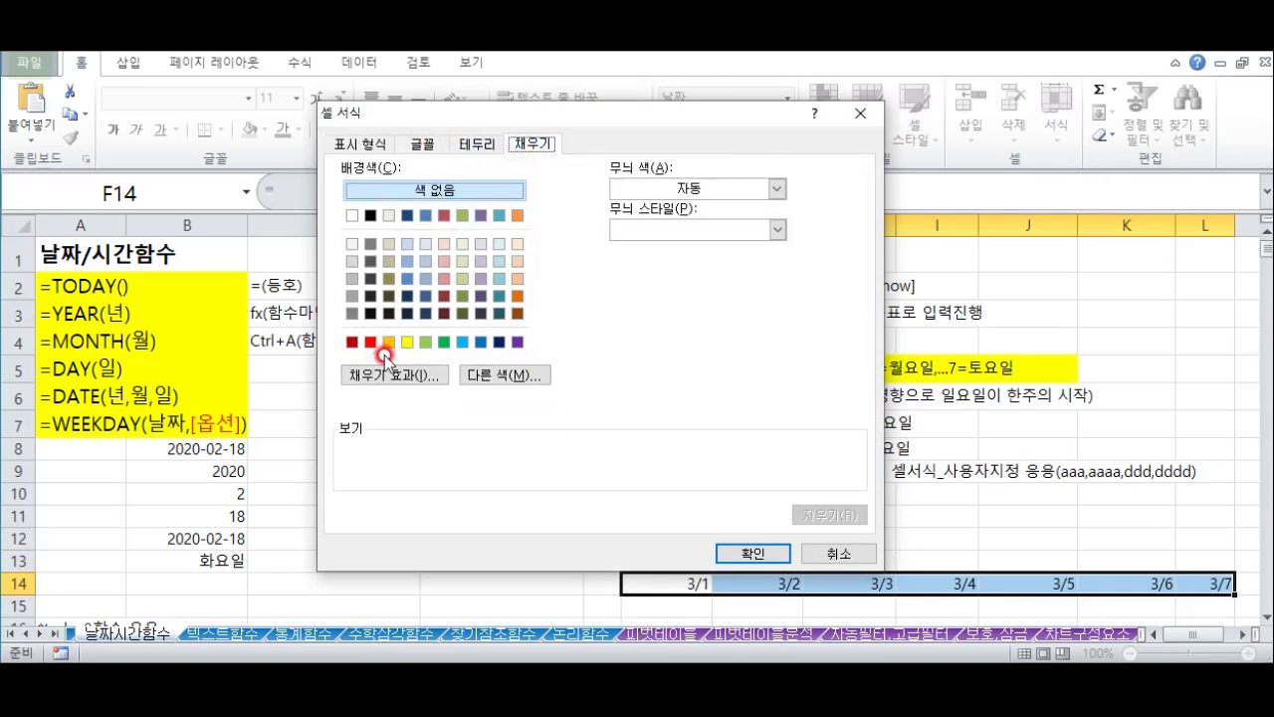
{"action": "left_click", "coordinate": [372, 343]}
{"action": "left_click", "coordinate": [749, 553]}
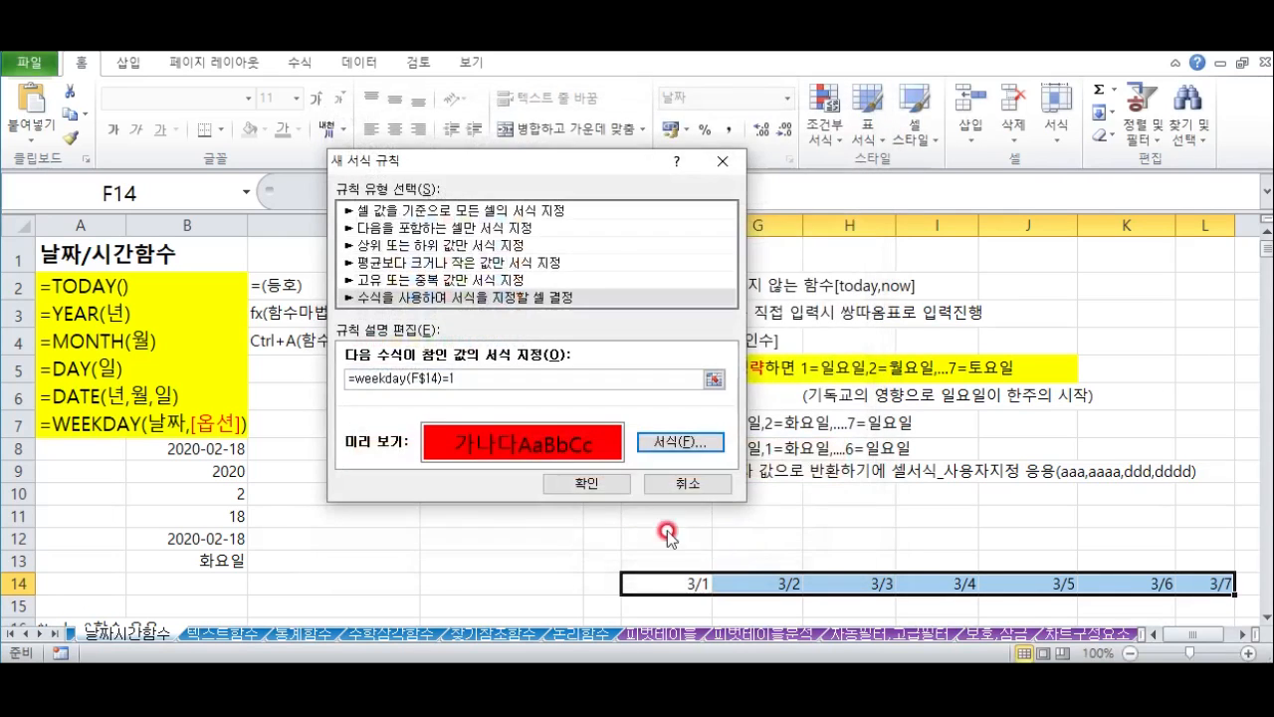
{"action": "left_click", "coordinate": [586, 484]}
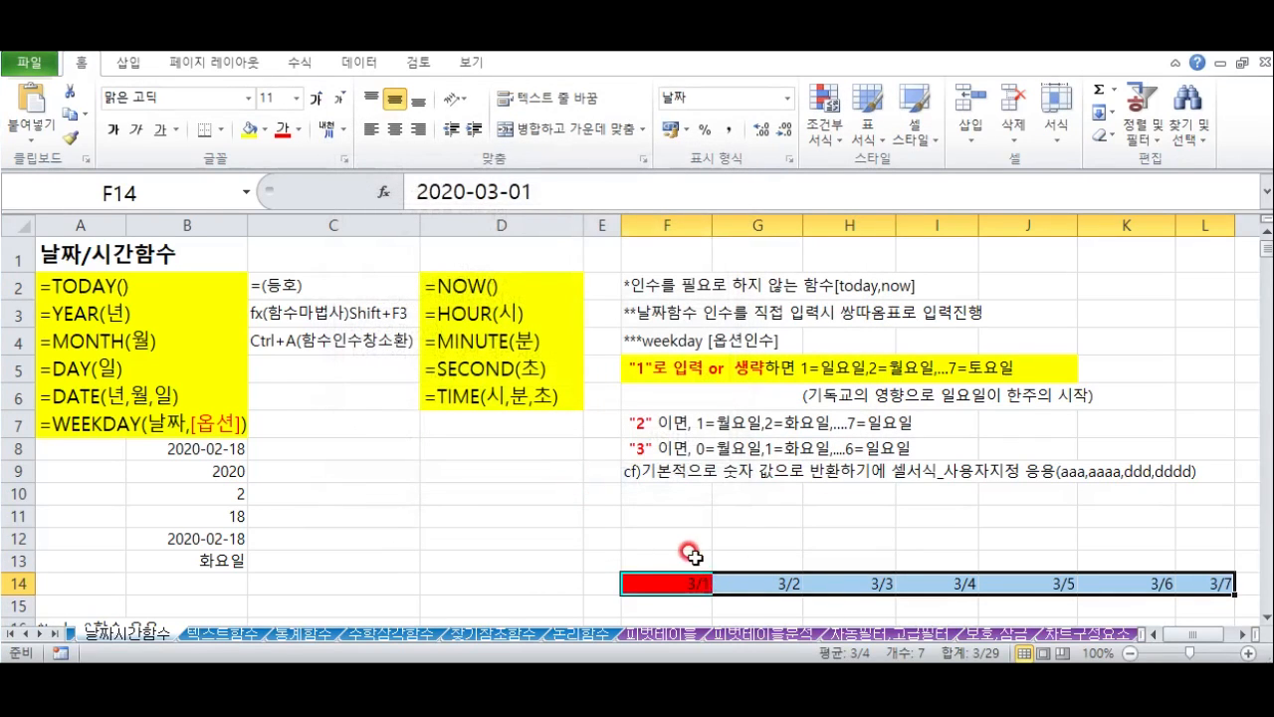
Step: Create a second formula-based conditional formatting rule for the dates in F14:L14 with the condition =weekday(F$14)=7
{"action": "left_click", "coordinate": [692, 555]}
{"action": "left_click", "coordinate": [687, 583]}
{"action": "left_click_drag", "start_coordinate": [683, 581], "coordinate": [1231, 583]}
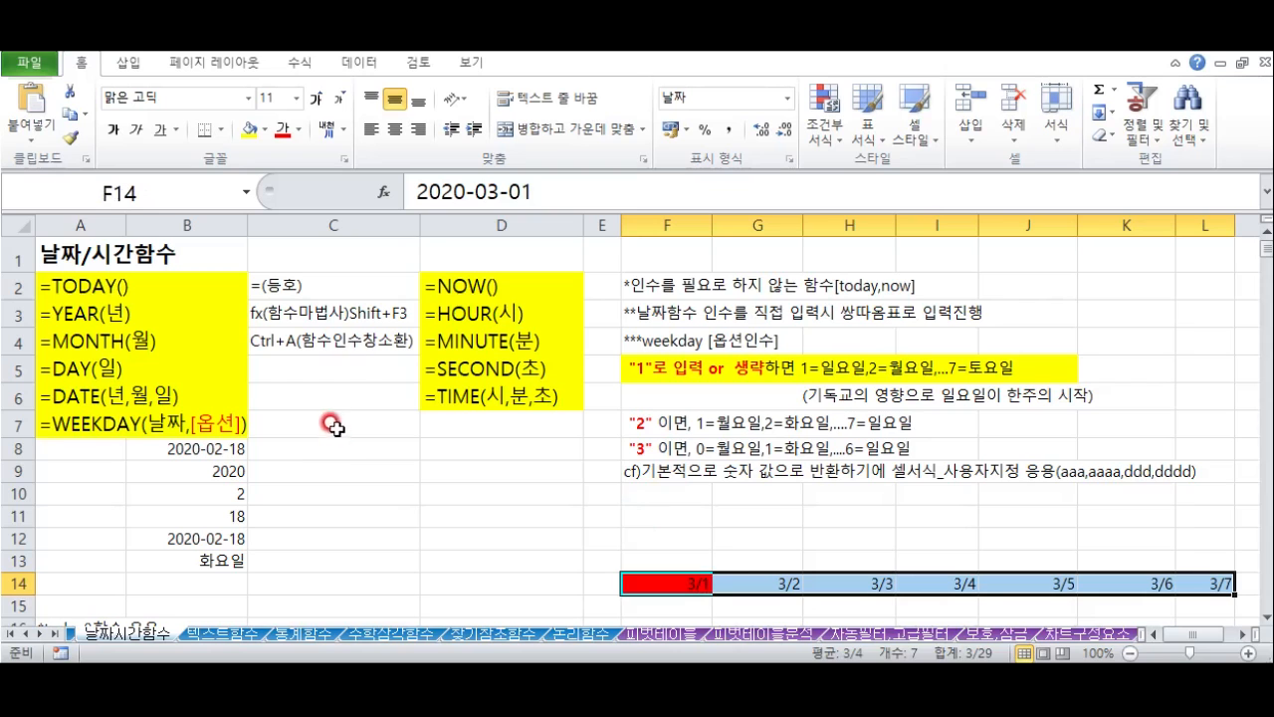
{"action": "left_click", "coordinate": [834, 139]}
{"action": "left_click", "coordinate": [868, 392]}
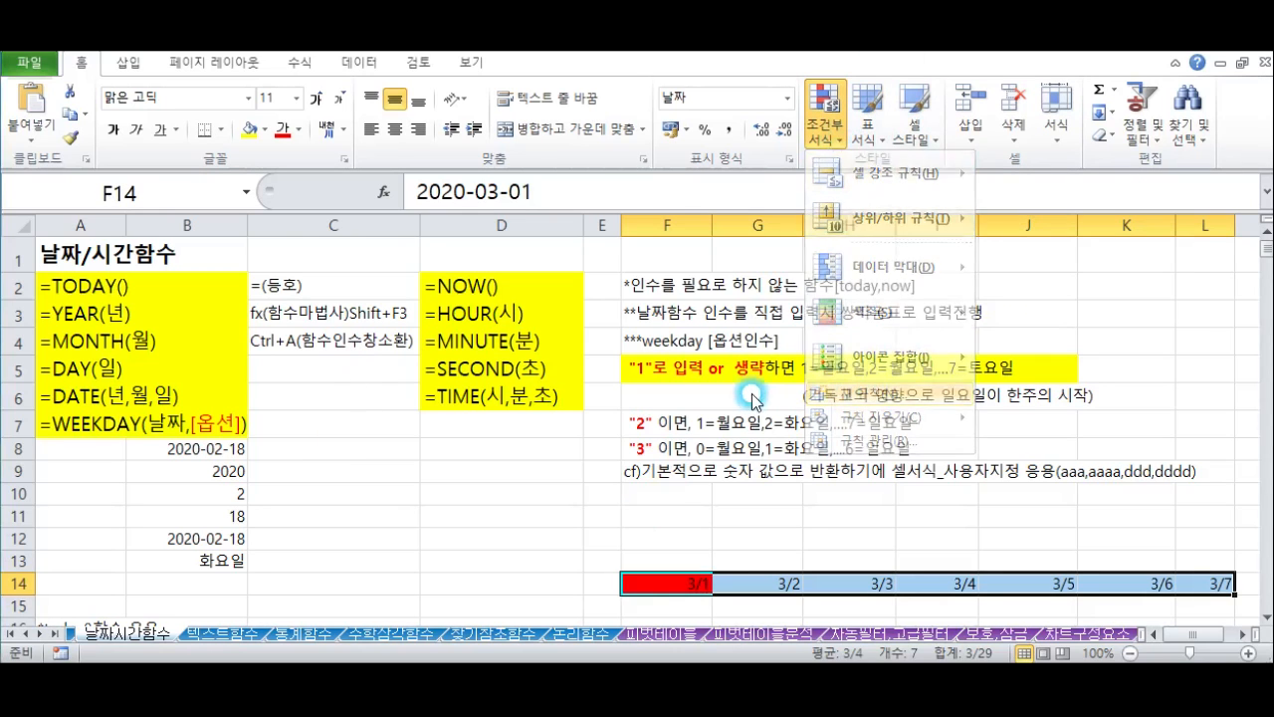
{"action": "left_click", "coordinate": [370, 274]}
{"action": "left_click", "coordinate": [358, 355]}
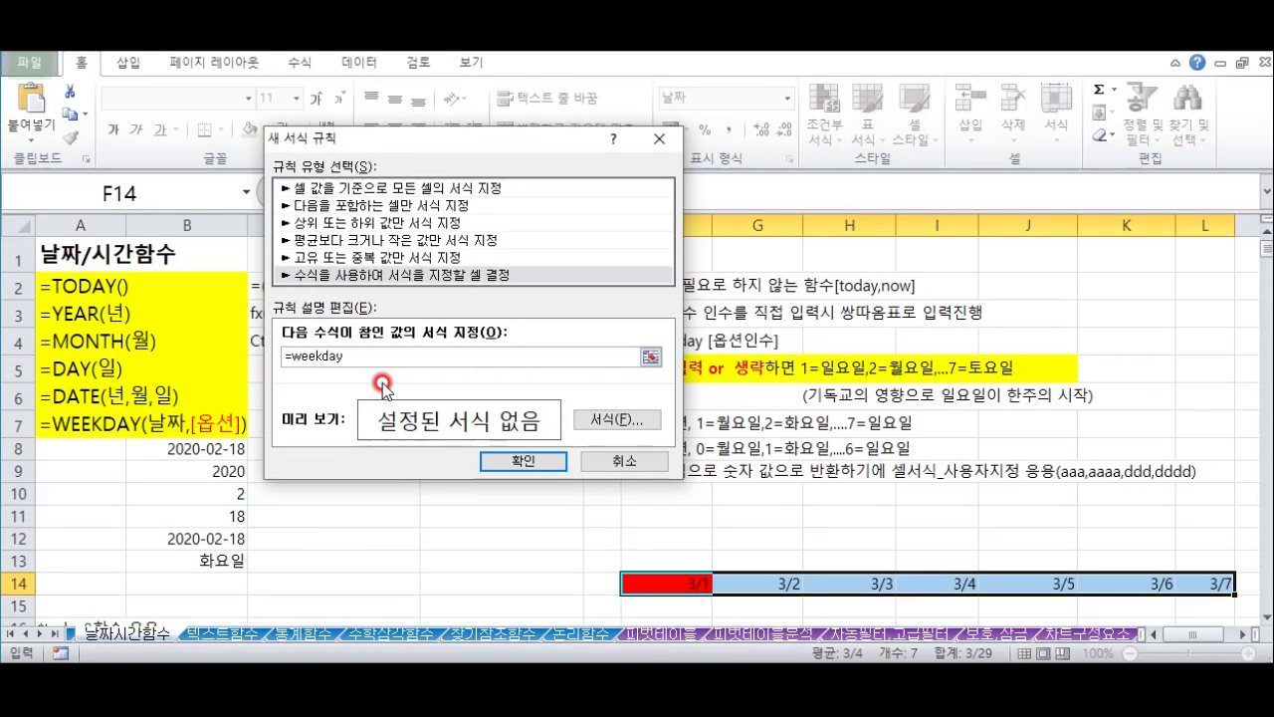
{"action": "type", "text": "=weekday("}
{"action": "left_click", "coordinate": [645, 583]}
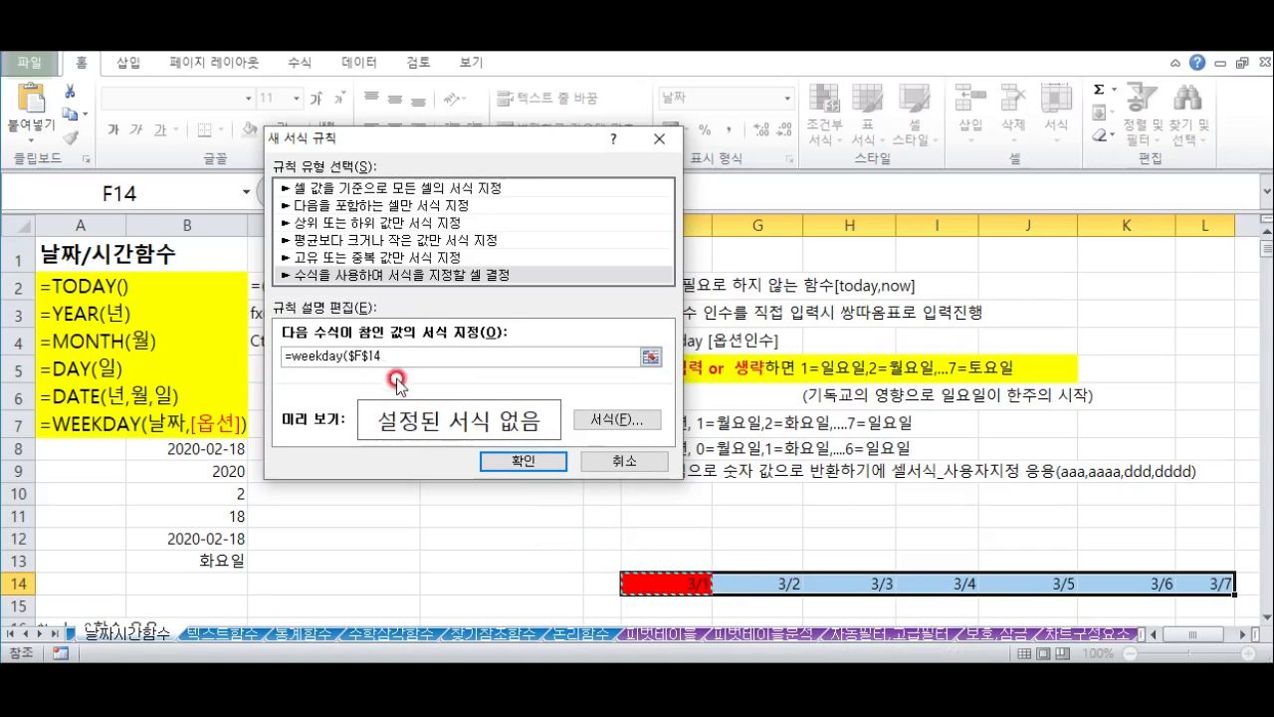
{"action": "left_click", "coordinate": [351, 355]}
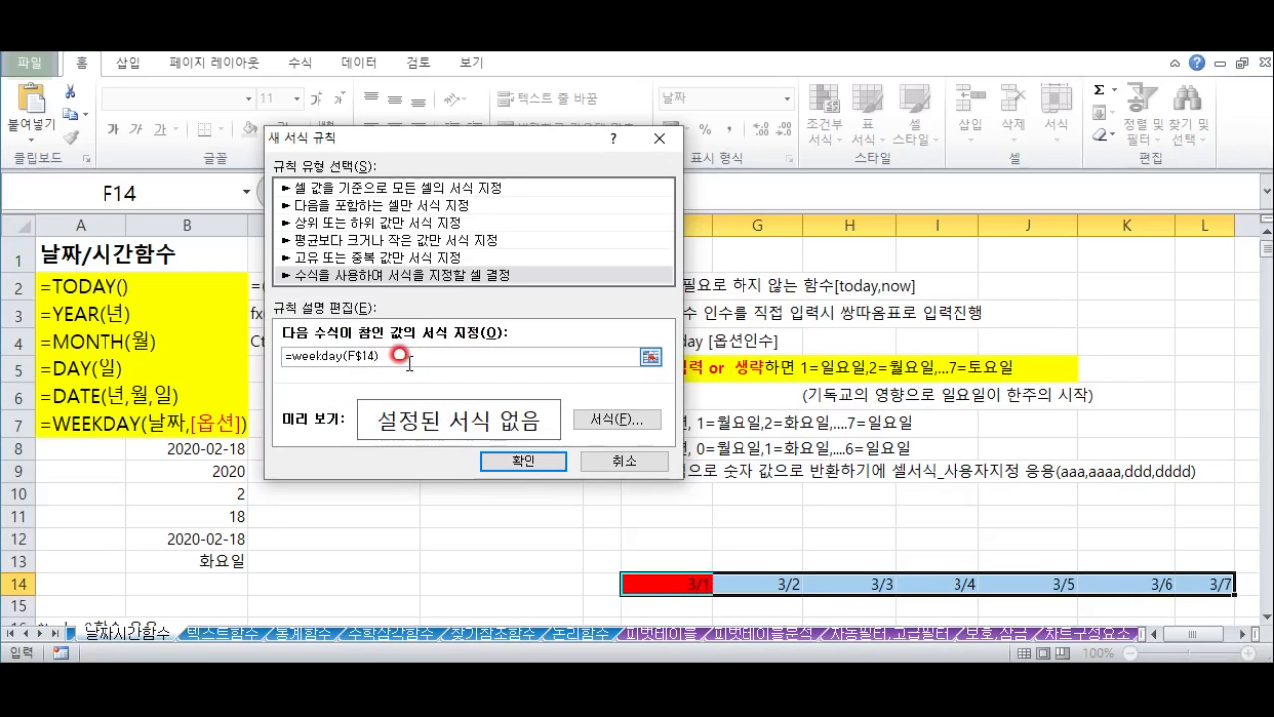
{"action": "type", "text": ")=7"}
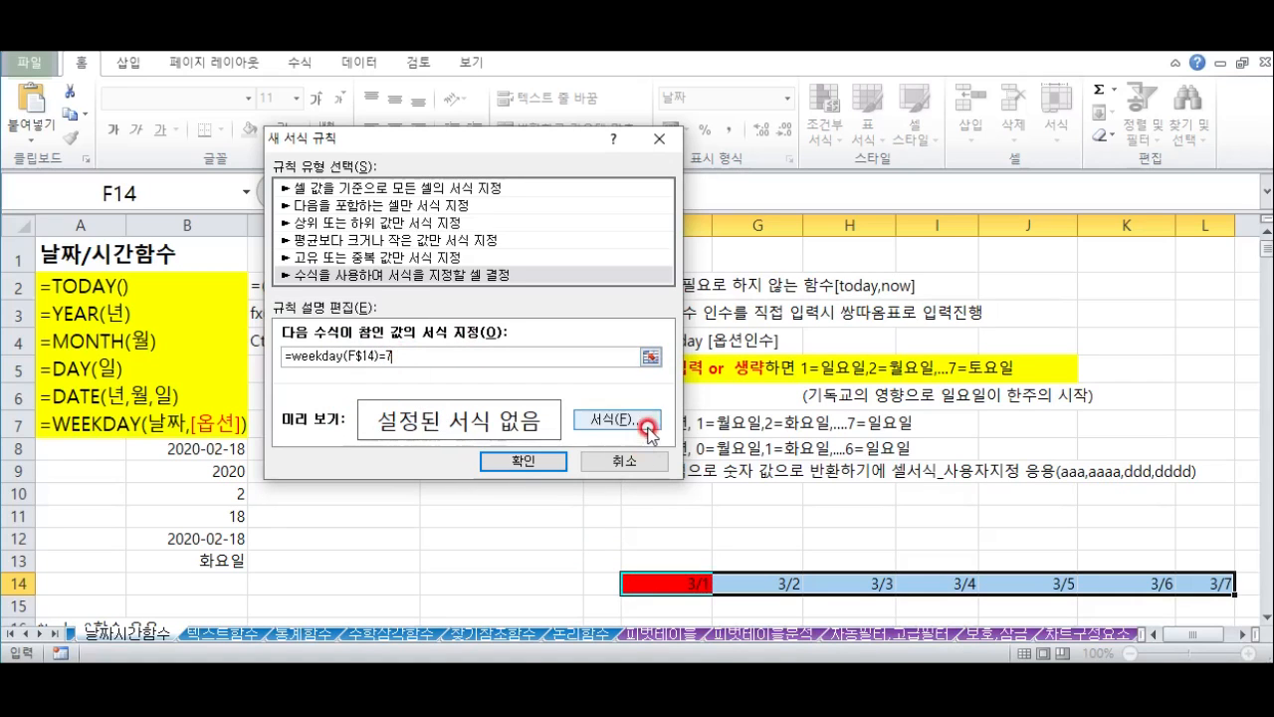
Step: Give the Saturday rule a blue fill and apply it to F14:L14
{"action": "left_click", "coordinate": [637, 422]}
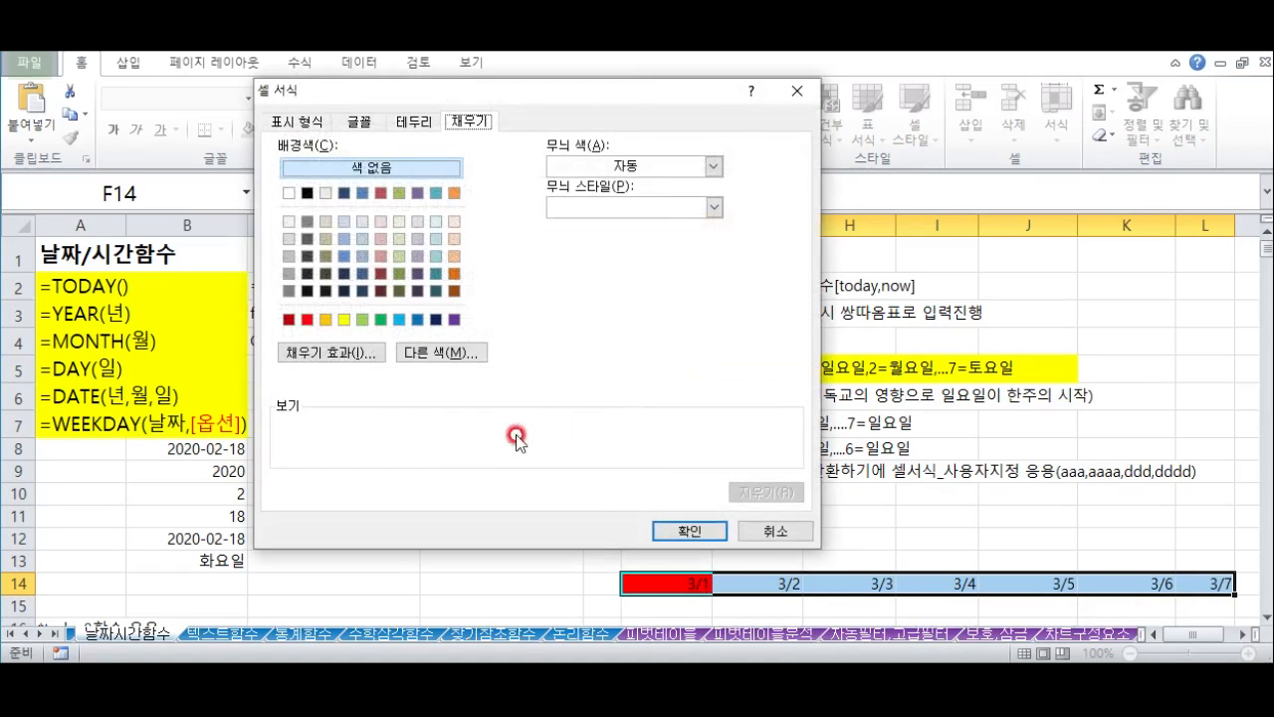
{"action": "left_click", "coordinate": [414, 319]}
{"action": "left_click", "coordinate": [674, 530]}
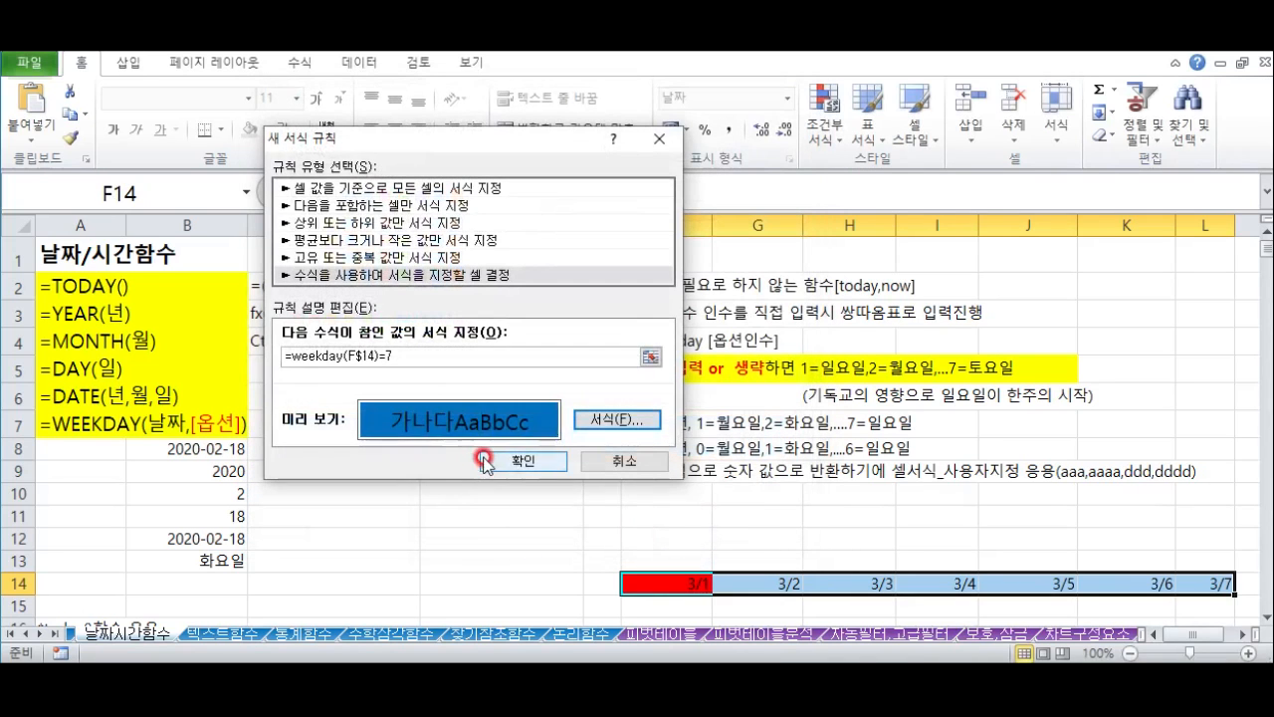
{"action": "left_click", "coordinate": [485, 461]}
{"action": "left_click", "coordinate": [975, 513]}
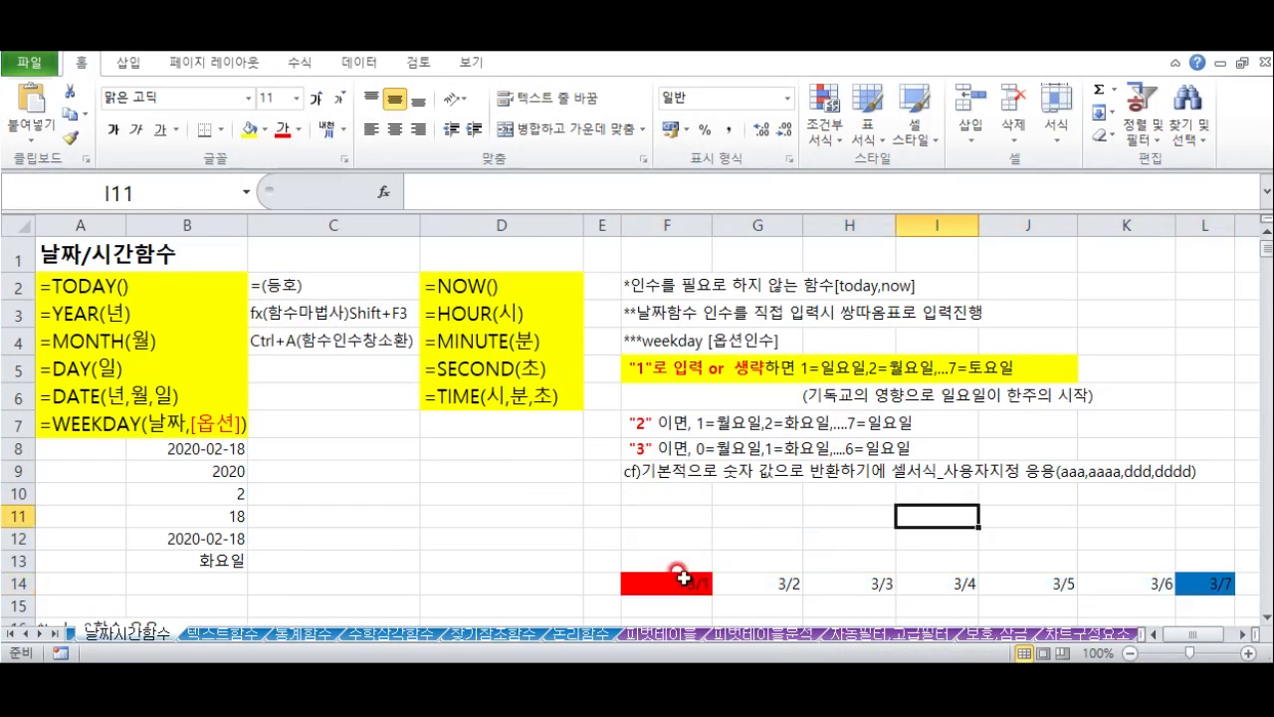
{"action": "left_click", "coordinate": [681, 577]}
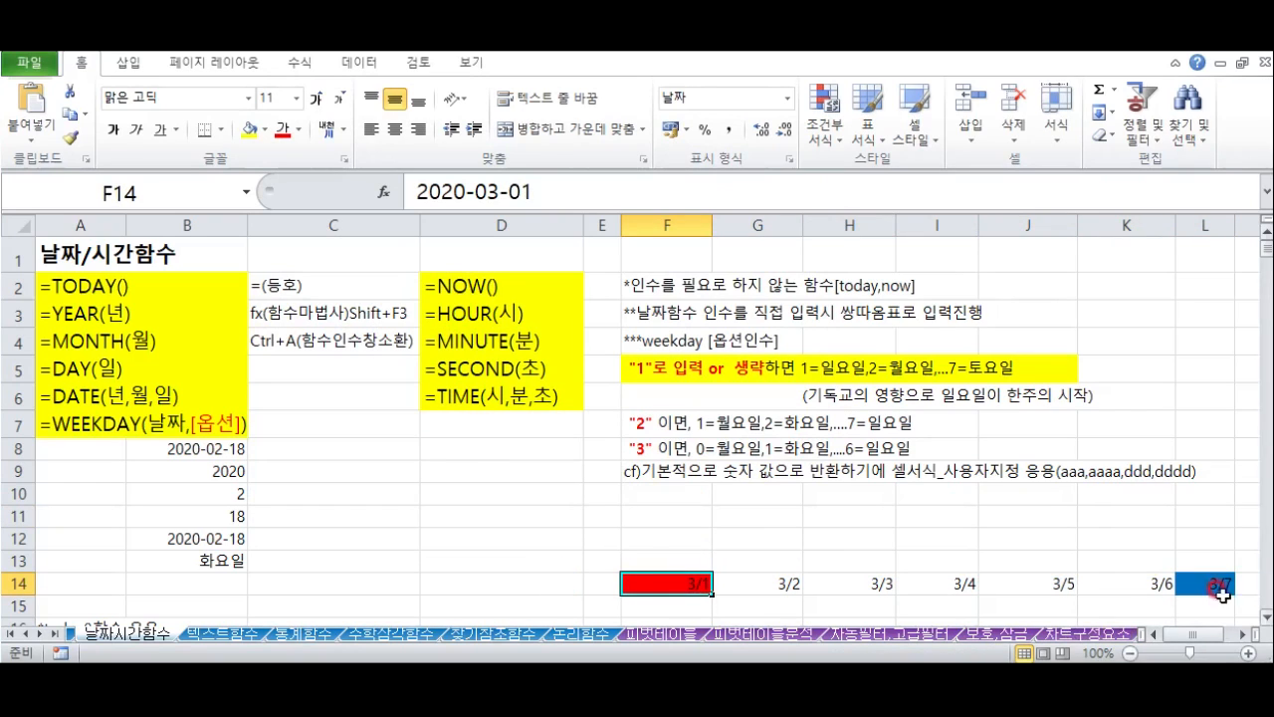
{"action": "left_click", "coordinate": [1220, 588]}
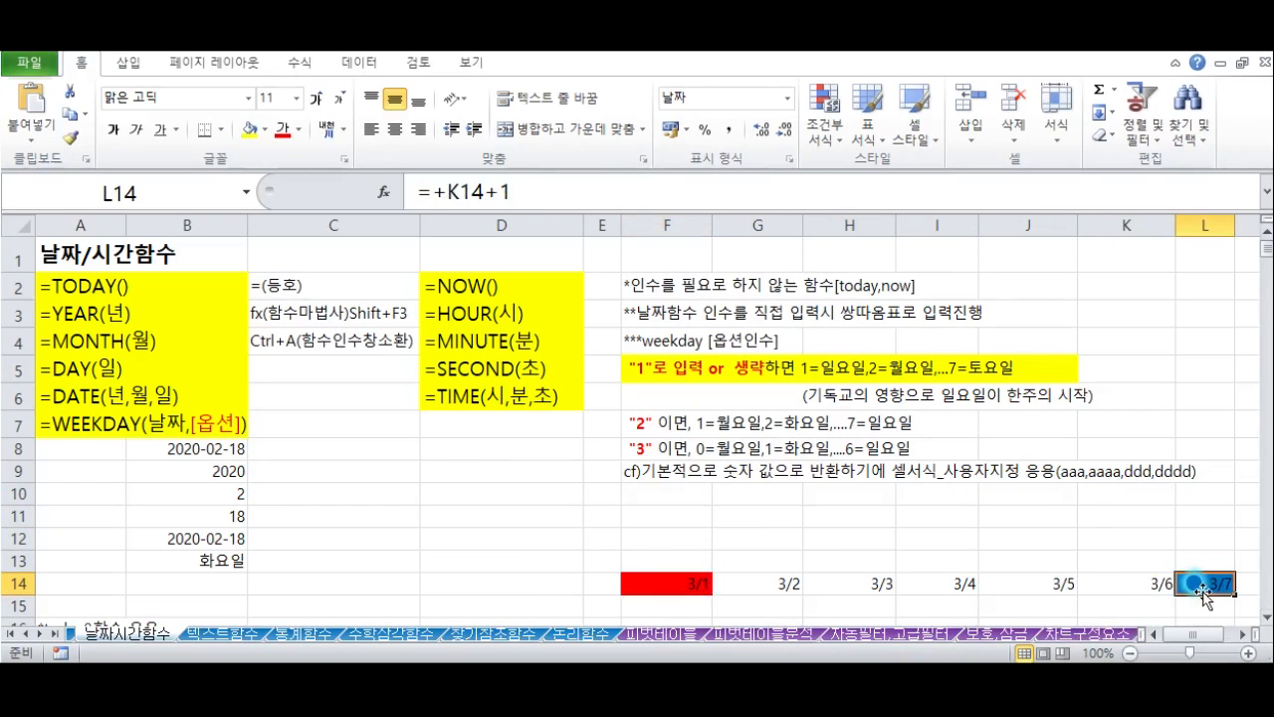
Step: Enter =NOW() in cell D7 to return the current date and time
{"action": "left_click", "coordinate": [483, 428]}
{"action": "type", "text": "="}
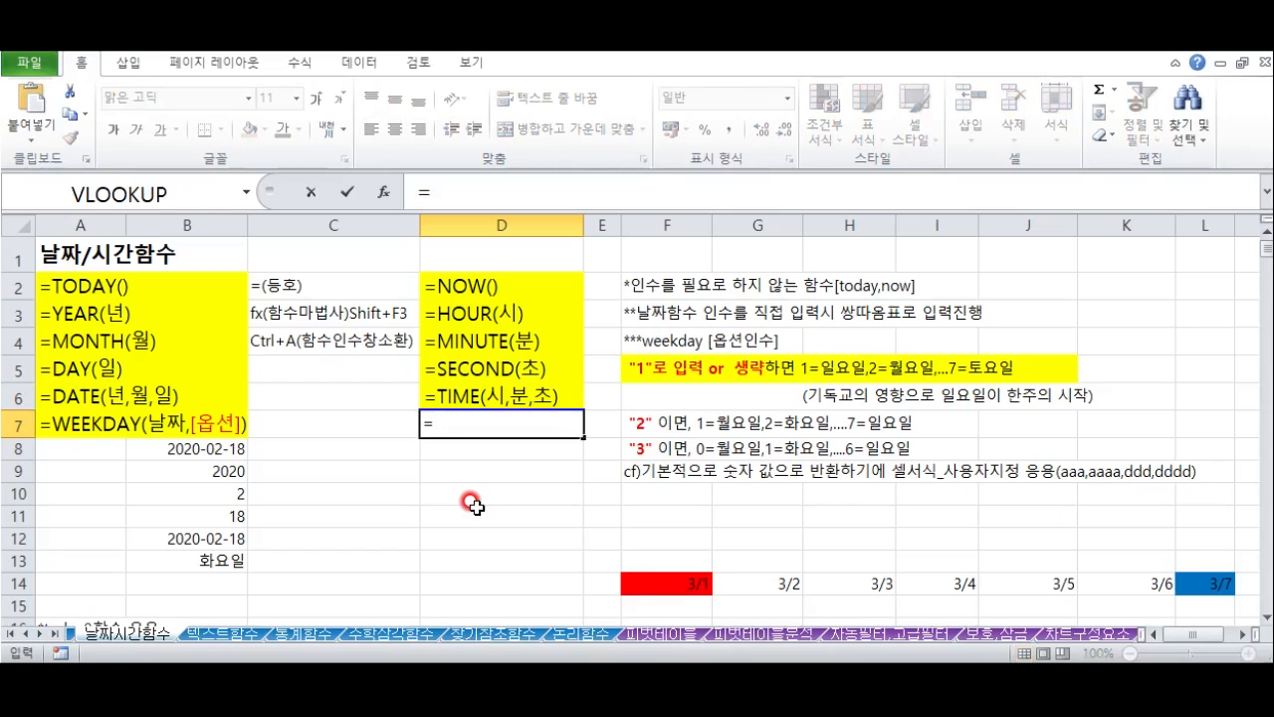
{"action": "type", "text": "now"}
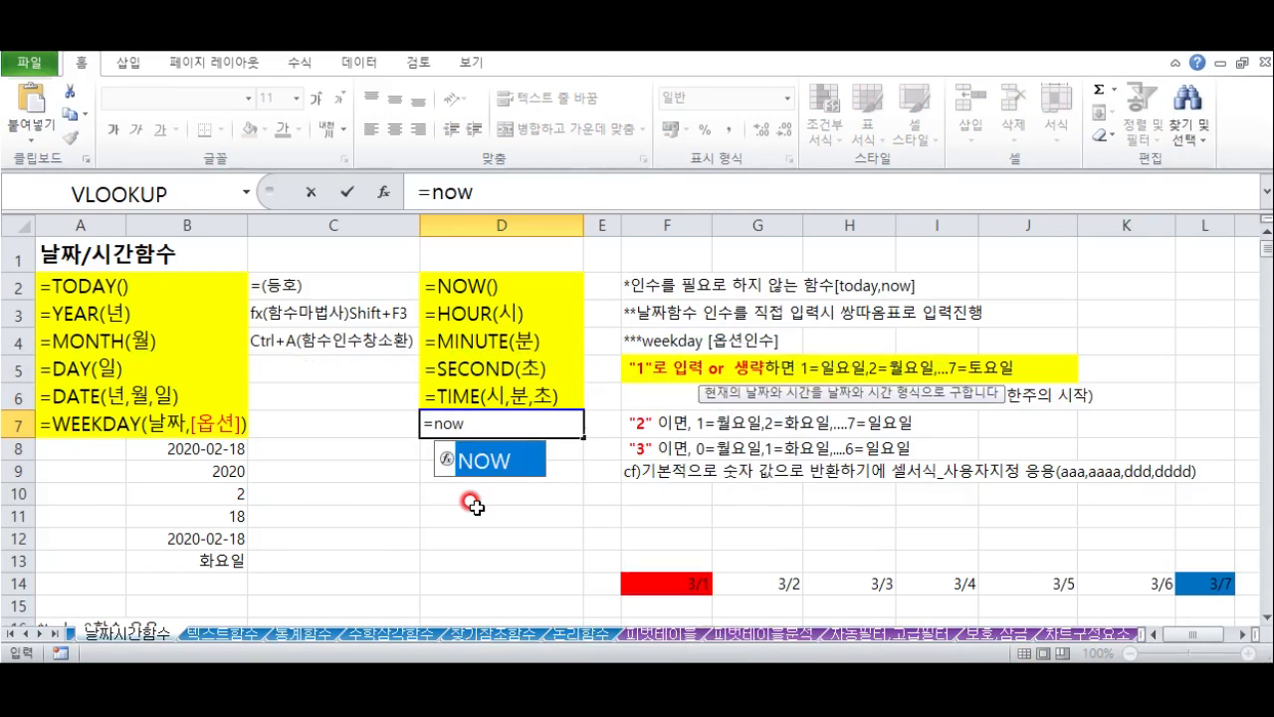
{"action": "type", "text": "()"}
{"action": "key", "text": "Return"}
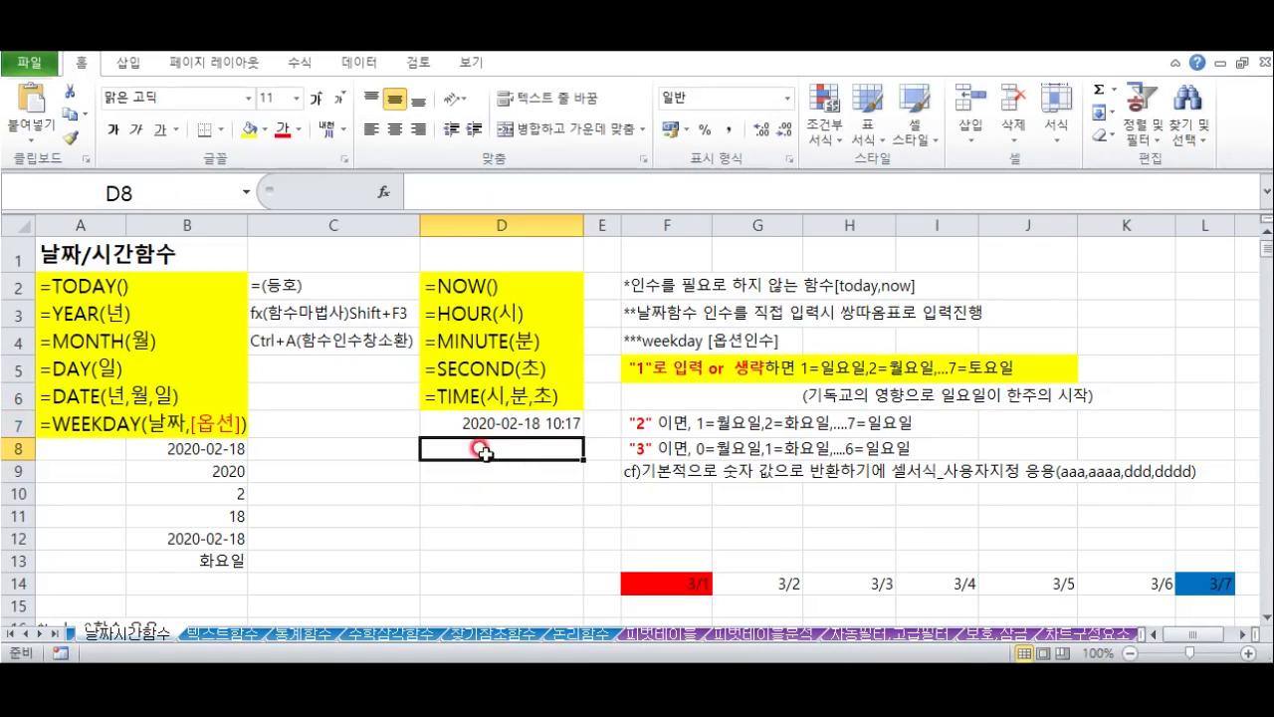
{"action": "left_click", "coordinate": [493, 426]}
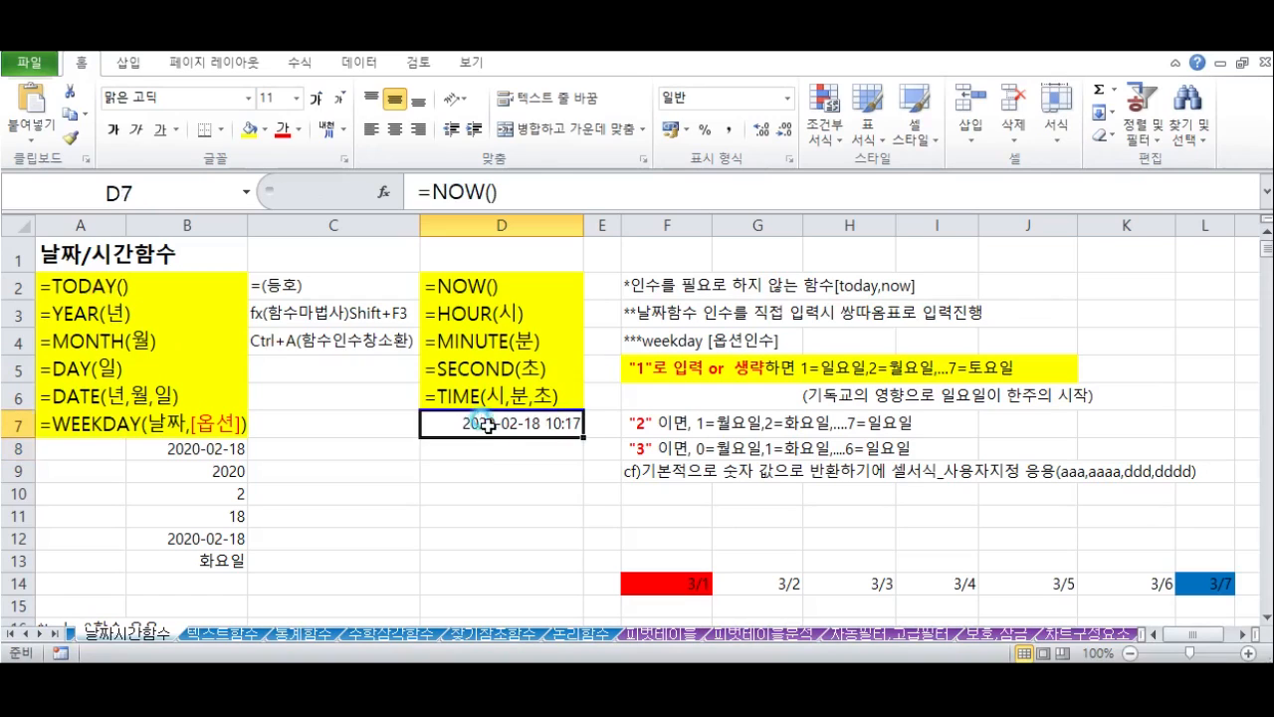
Step: Enter =HOUR(D7) in cell D8 to extract the hour from the NOW value
{"action": "left_click", "coordinate": [491, 455]}
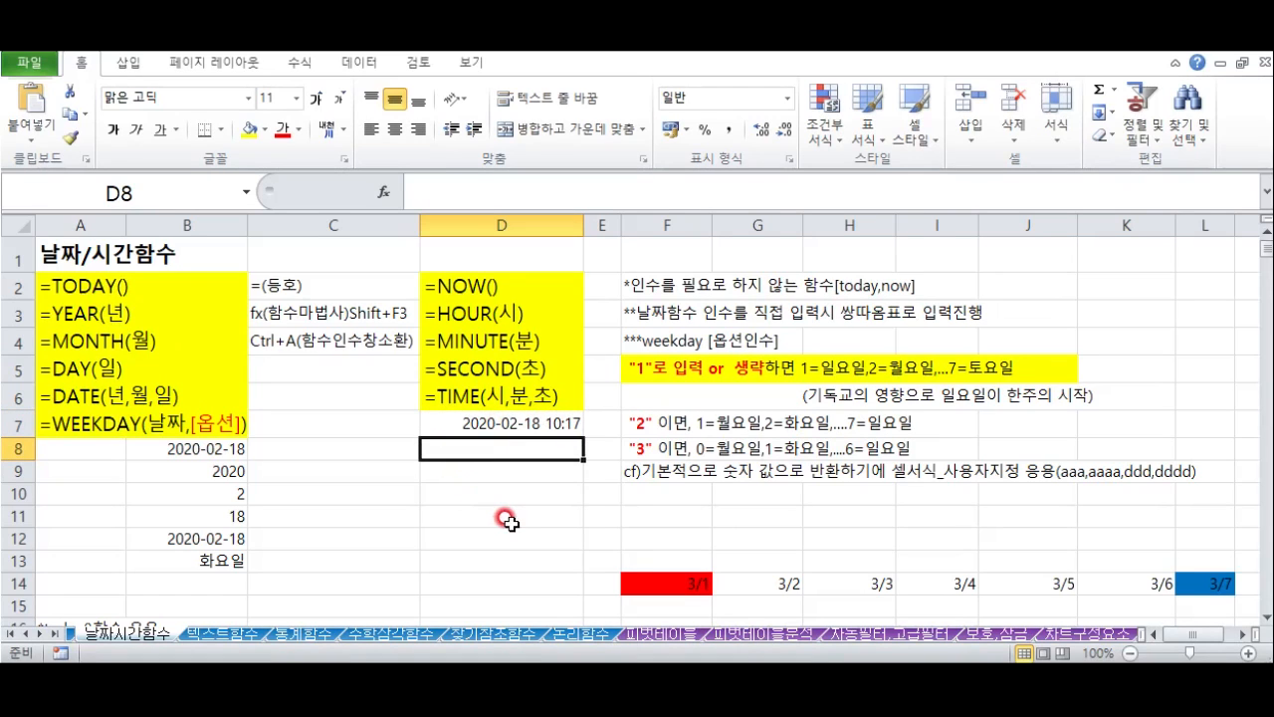
{"action": "type", "text": "=hou"}
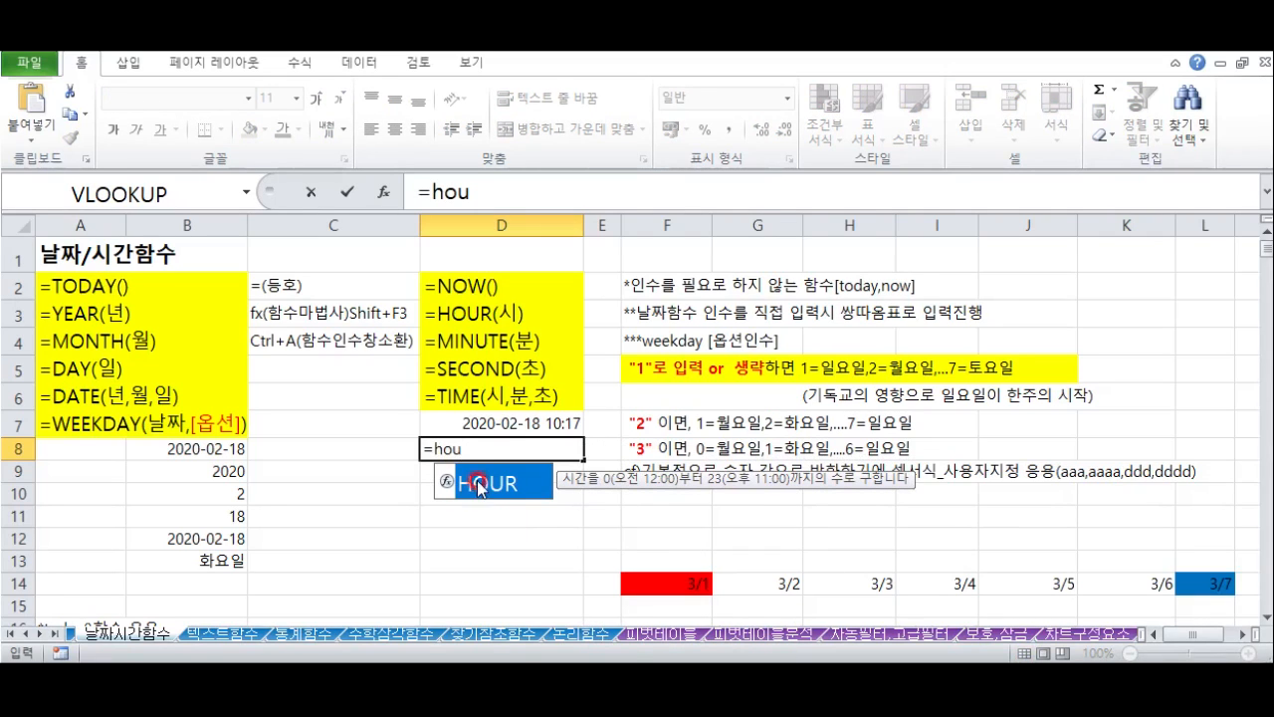
{"action": "double_click", "coordinate": [480, 485]}
{"action": "left_click", "coordinate": [492, 420]}
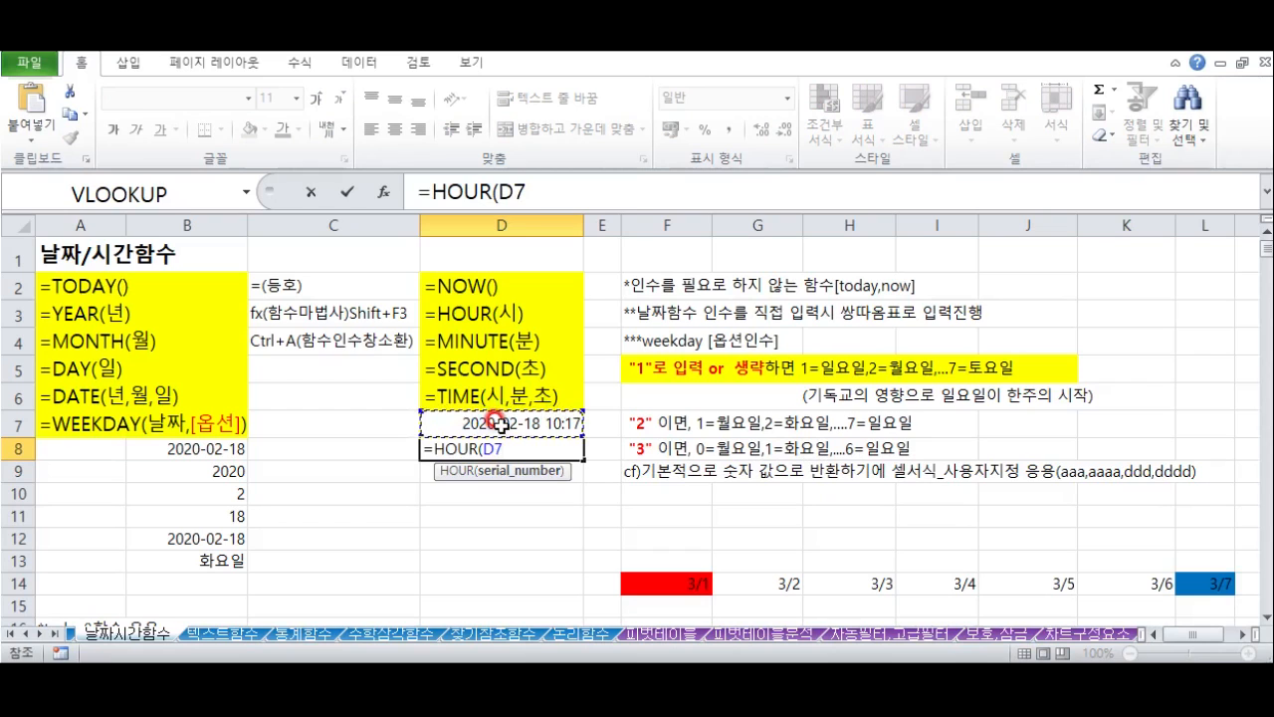
{"action": "type", "text": ")"}
{"action": "key", "text": "Return"}
Step: Enter =MINUTE(D7) in cell D9 to extract the minutes from the NOW value
{"action": "type", "text": "="}
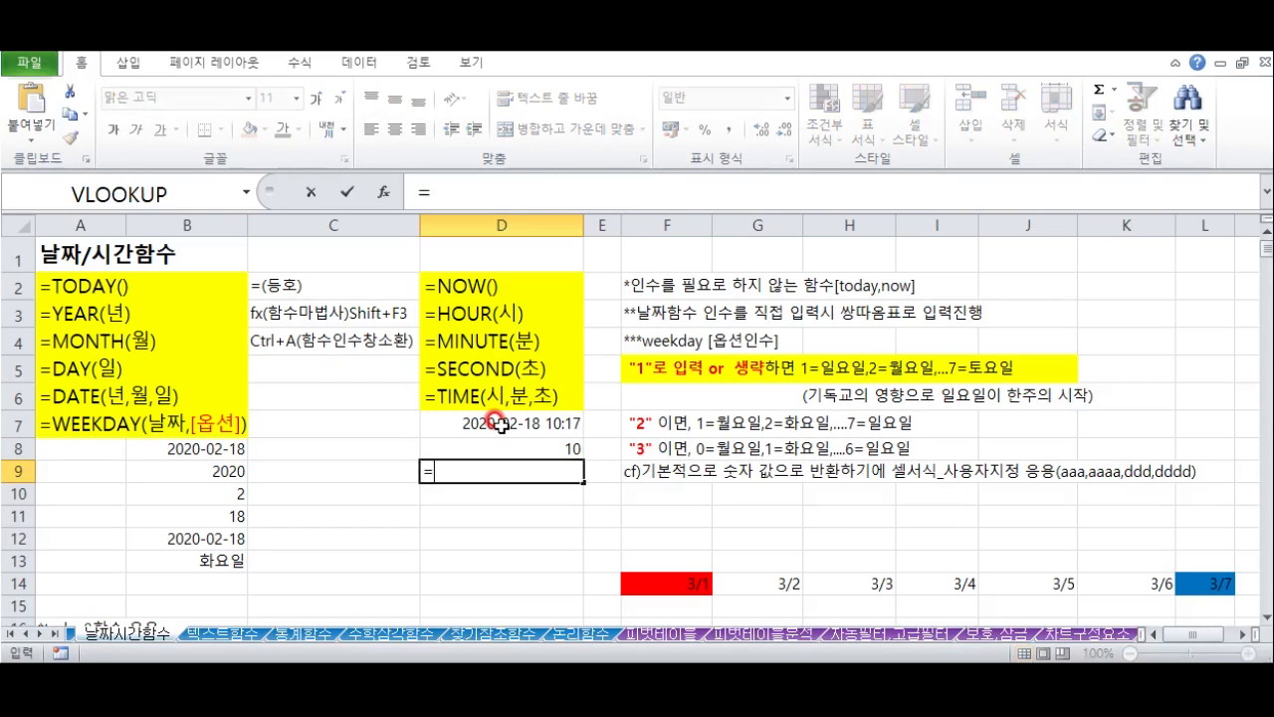
{"action": "type", "text": "mi"}
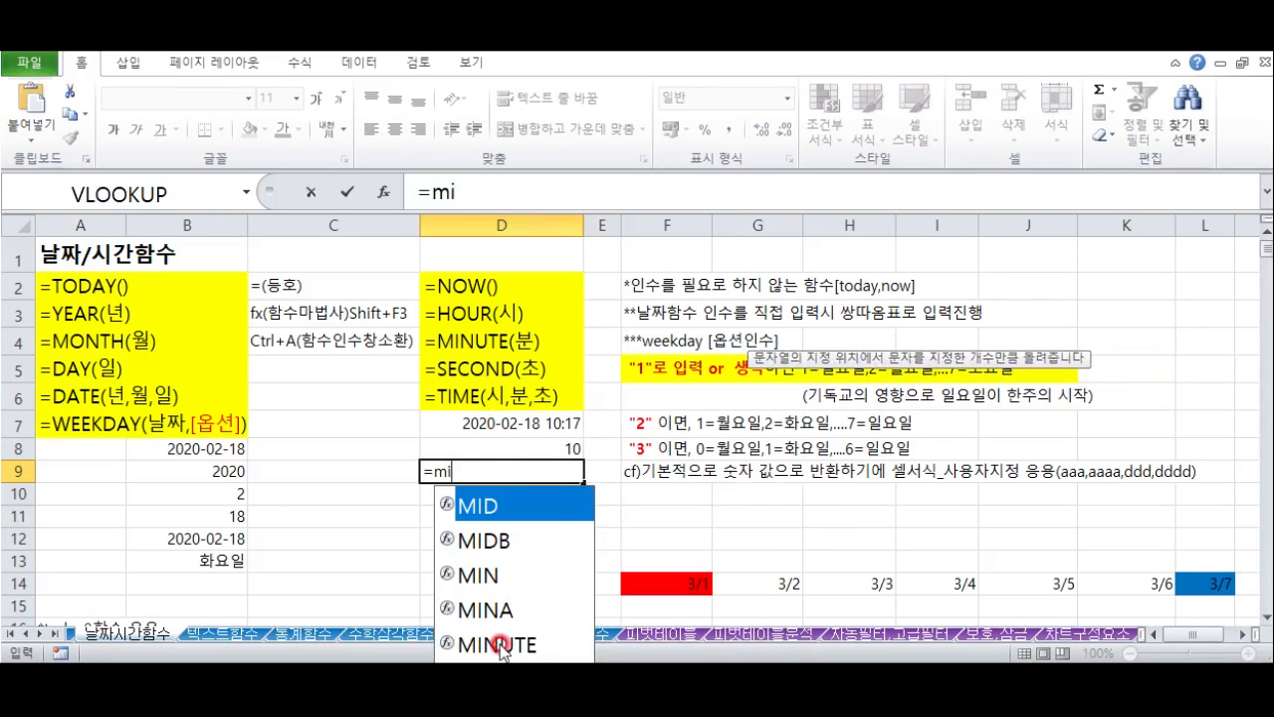
{"action": "double_click", "coordinate": [501, 642]}
{"action": "left_click", "coordinate": [526, 424]}
{"action": "type", "text": ")"}
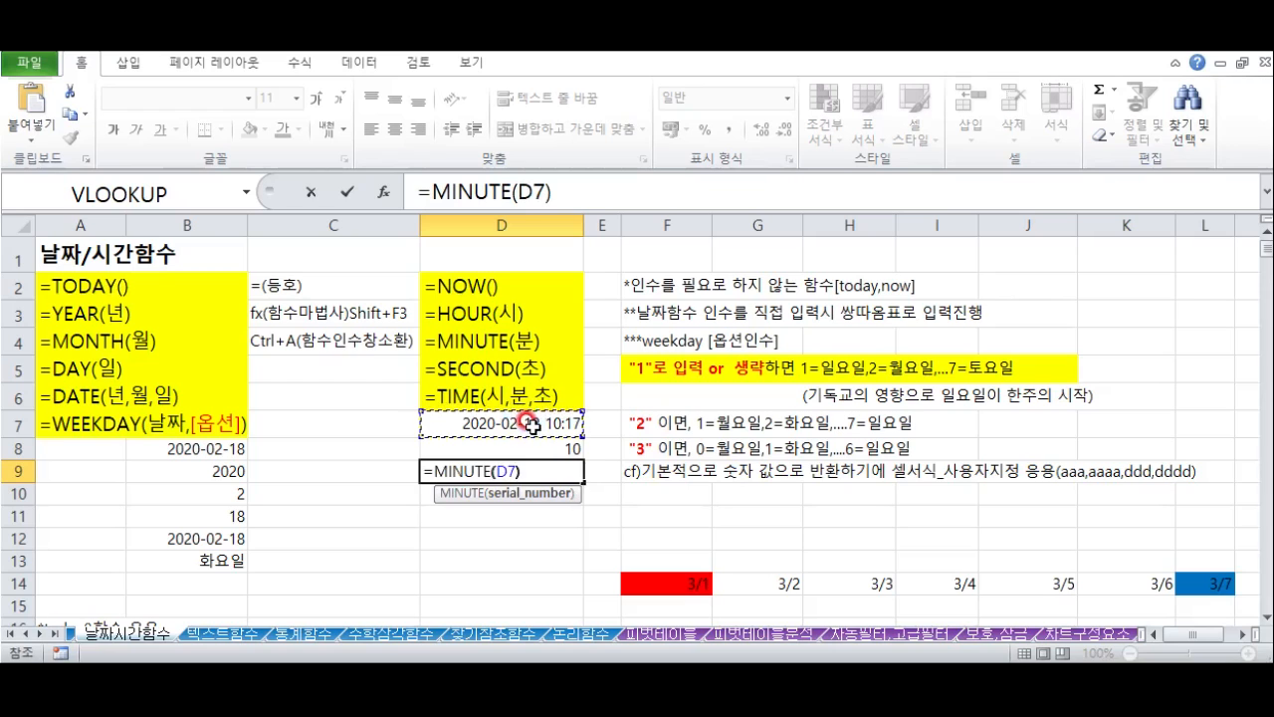
{"action": "key", "text": "Return"}
{"action": "key", "text": "Return"}
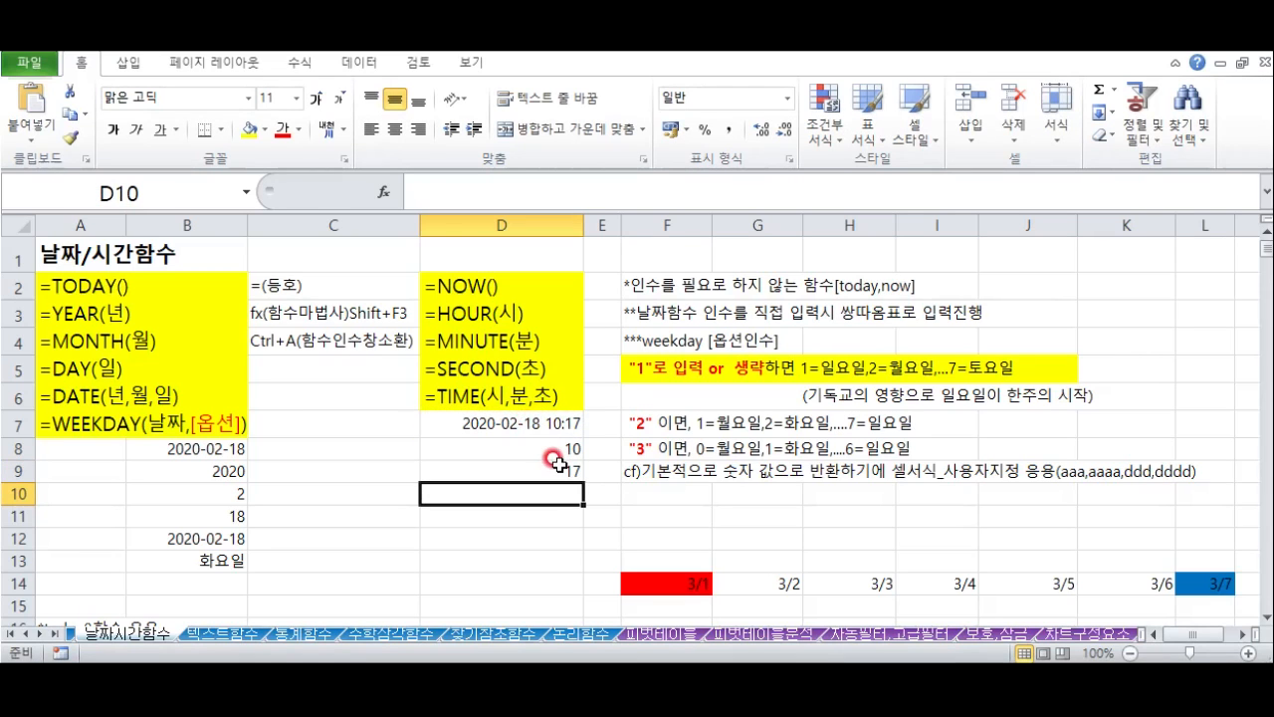
Step: Enter =SECOND(D7) in cell D10 to extract the seconds from the NOW value
{"action": "type", "text": "=se"}
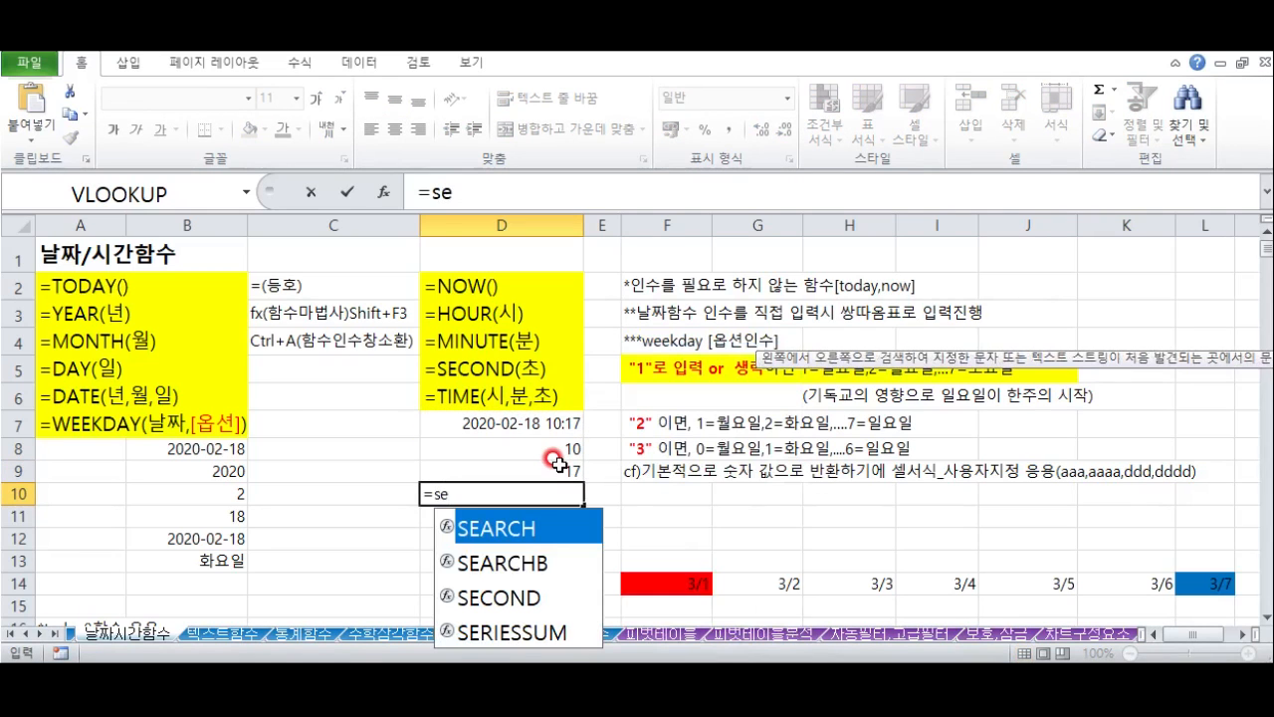
{"action": "double_click", "coordinate": [476, 598]}
{"action": "left_click", "coordinate": [527, 424]}
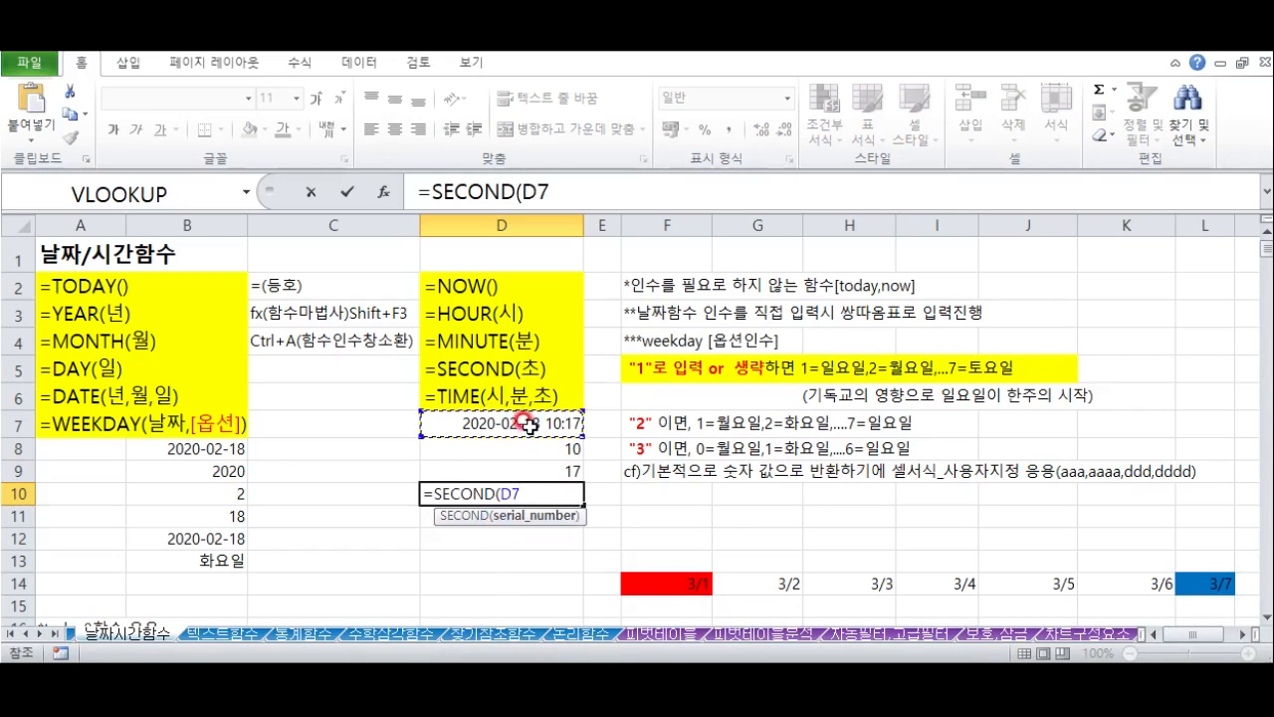
{"action": "type", "text": ")"}
{"action": "key", "text": "Return"}
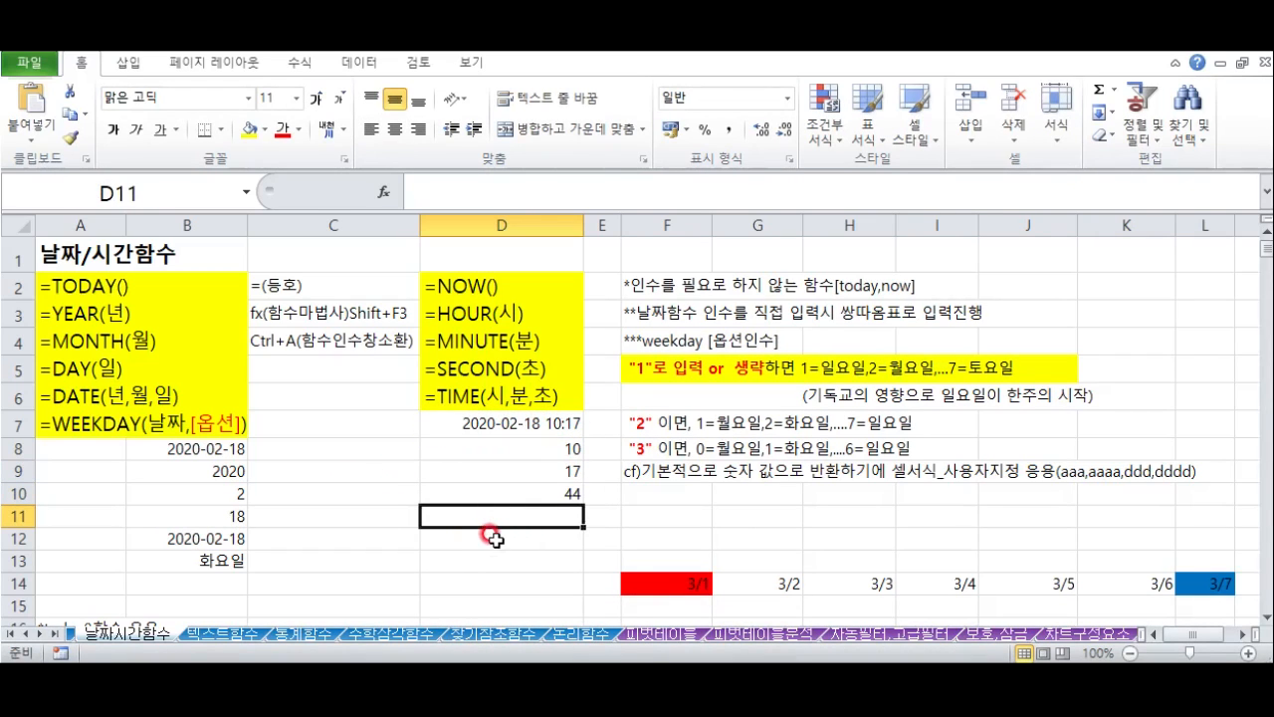
Step: Enter =TIME(D8,D9,D10) in cell D11 to combine the hour, minute and second, and compare it with D10
{"action": "type", "text": "=ti"}
{"action": "double_click", "coordinate": [497, 548]}
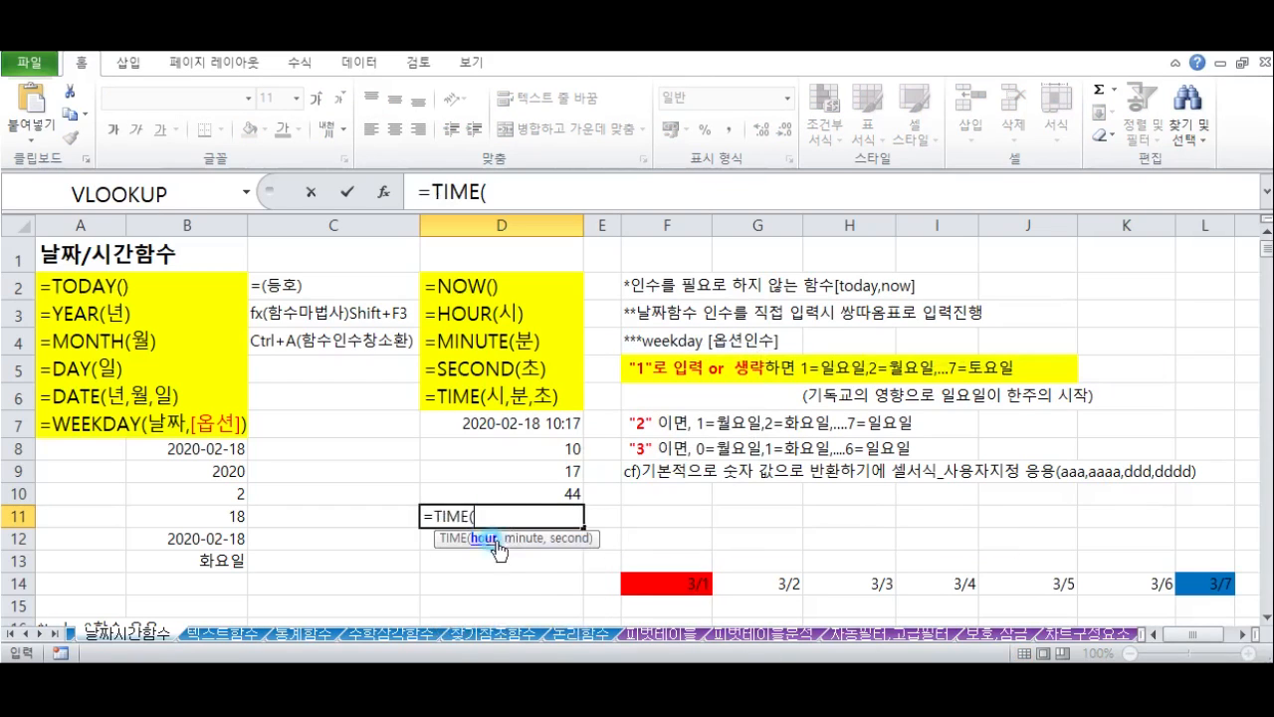
{"action": "left_click", "coordinate": [526, 454]}
{"action": "type", "text": ","}
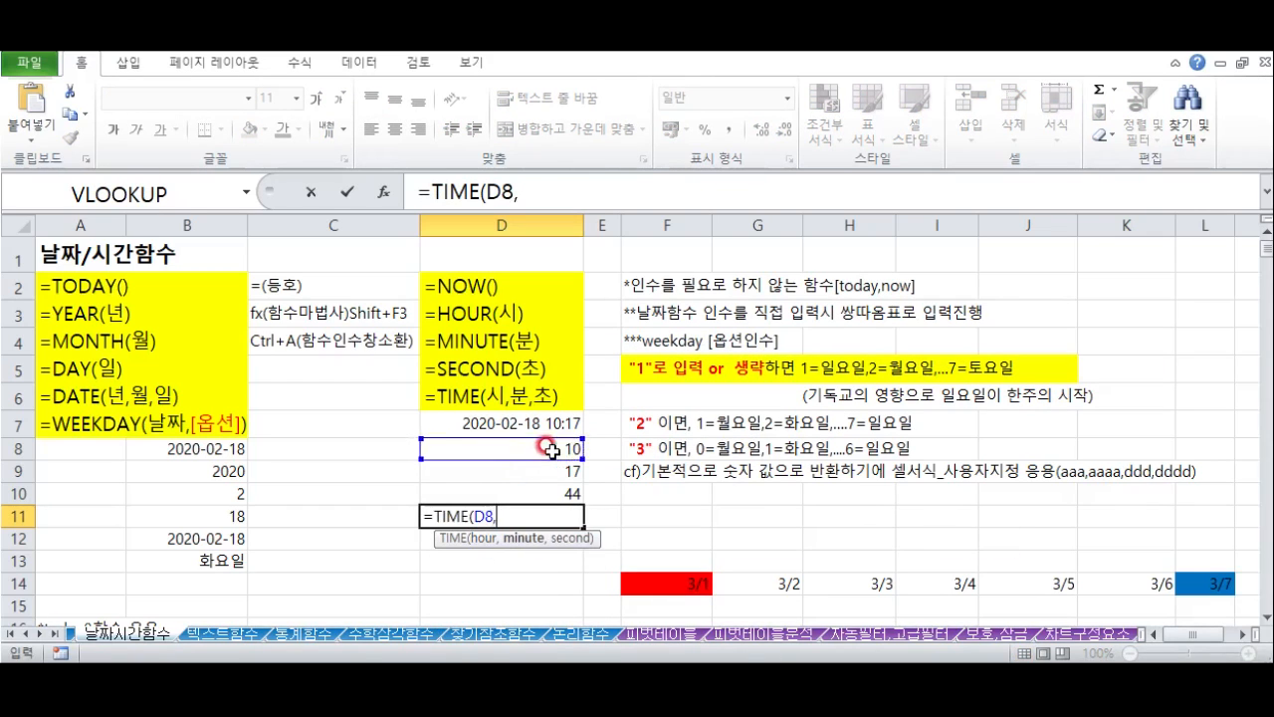
{"action": "left_click", "coordinate": [560, 470]}
{"action": "type", "text": ","}
{"action": "left_click", "coordinate": [553, 491]}
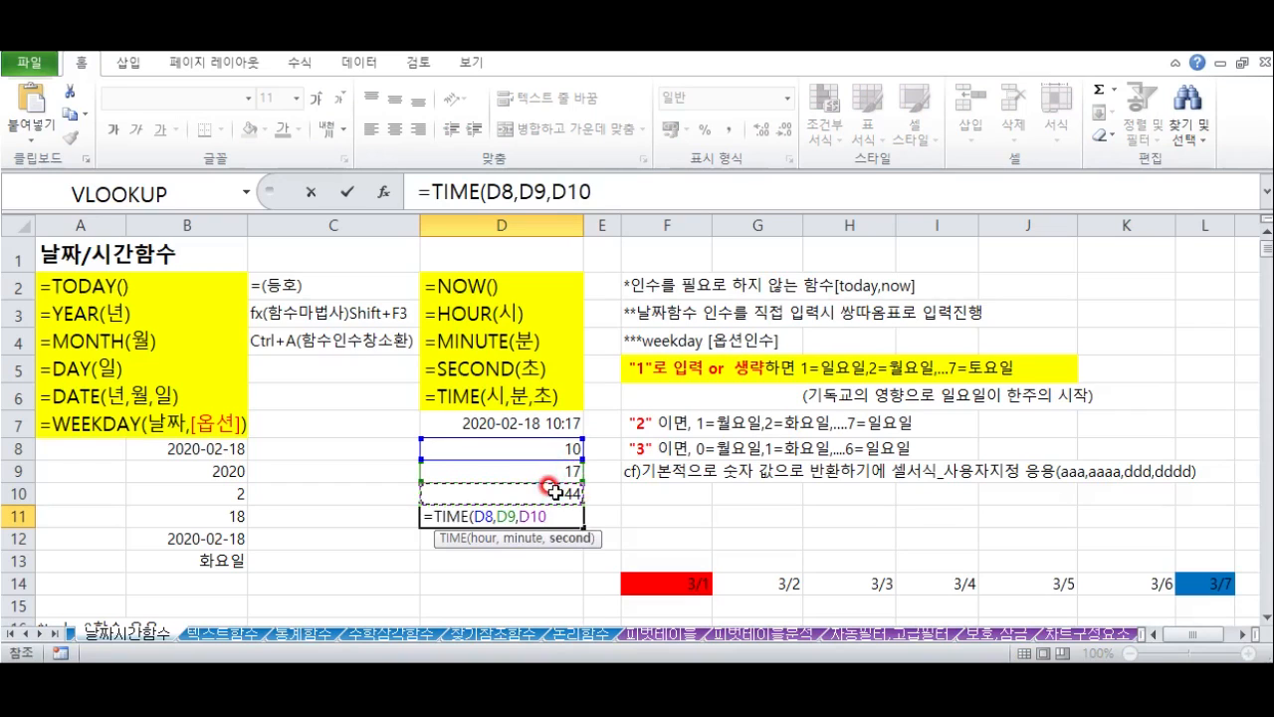
{"action": "type", "text": ")"}
{"action": "key", "text": "Return"}
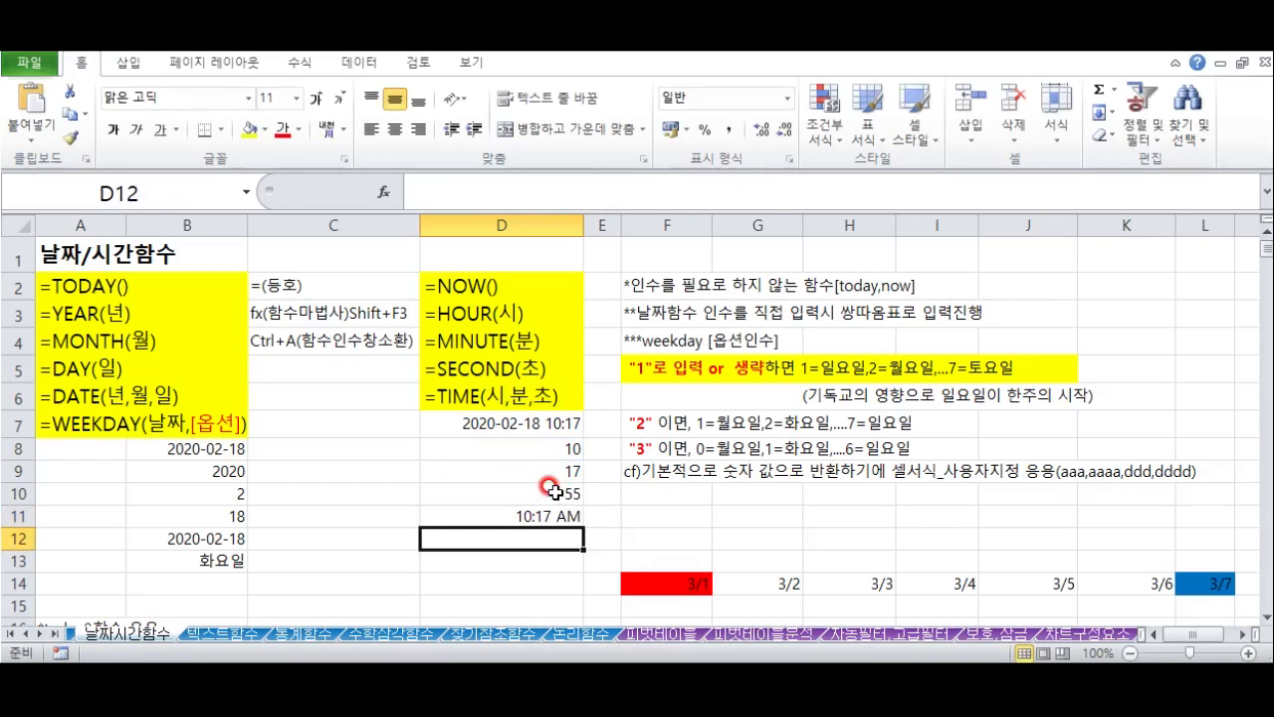
{"action": "left_click", "coordinate": [526, 493]}
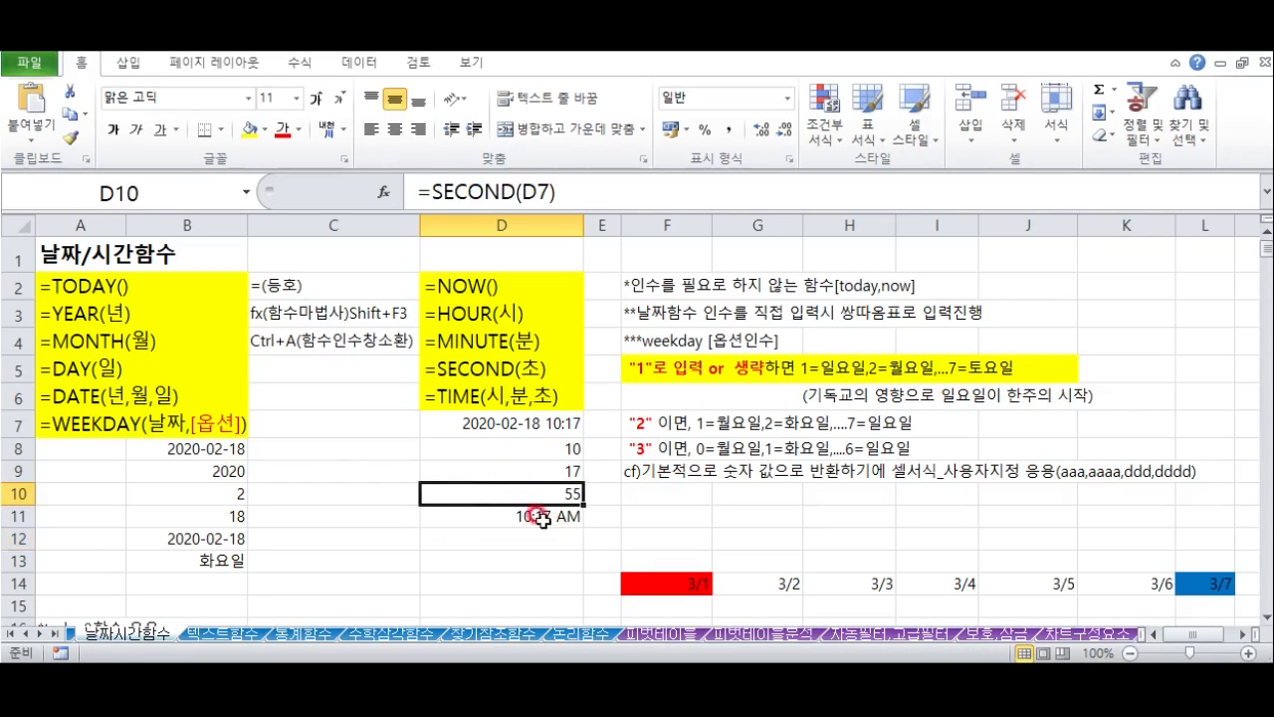
{"action": "left_click", "coordinate": [525, 512]}
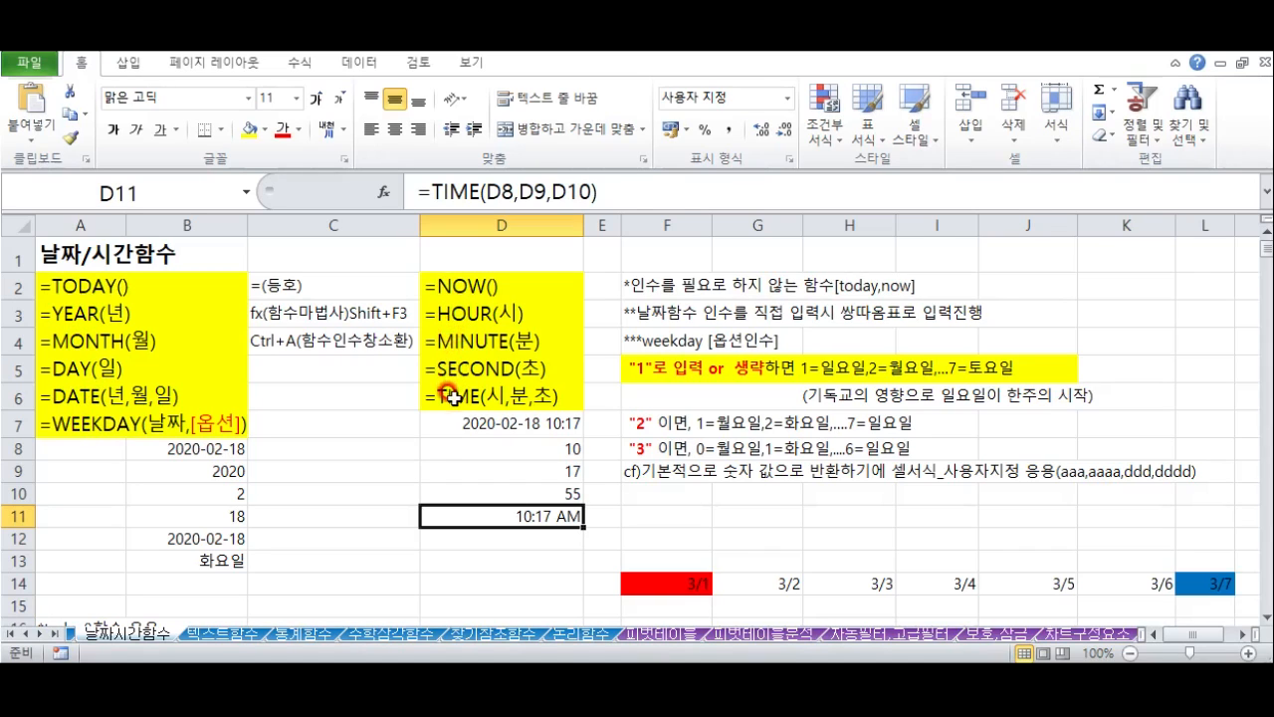
Step: Replace the B8 reference in B9's YEAR formula with the unquoted date 2020/2/18
{"action": "left_click", "coordinate": [225, 472]}
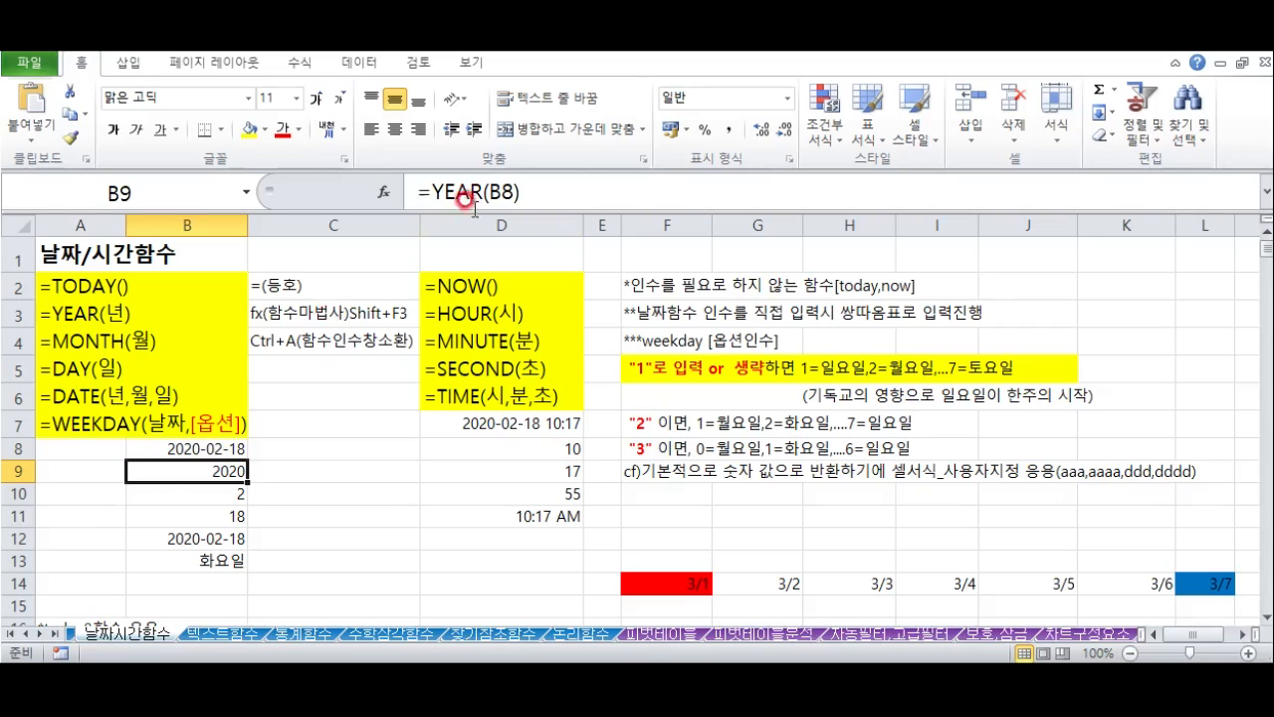
{"action": "double_click", "coordinate": [498, 192]}
{"action": "left_click", "coordinate": [505, 316]}
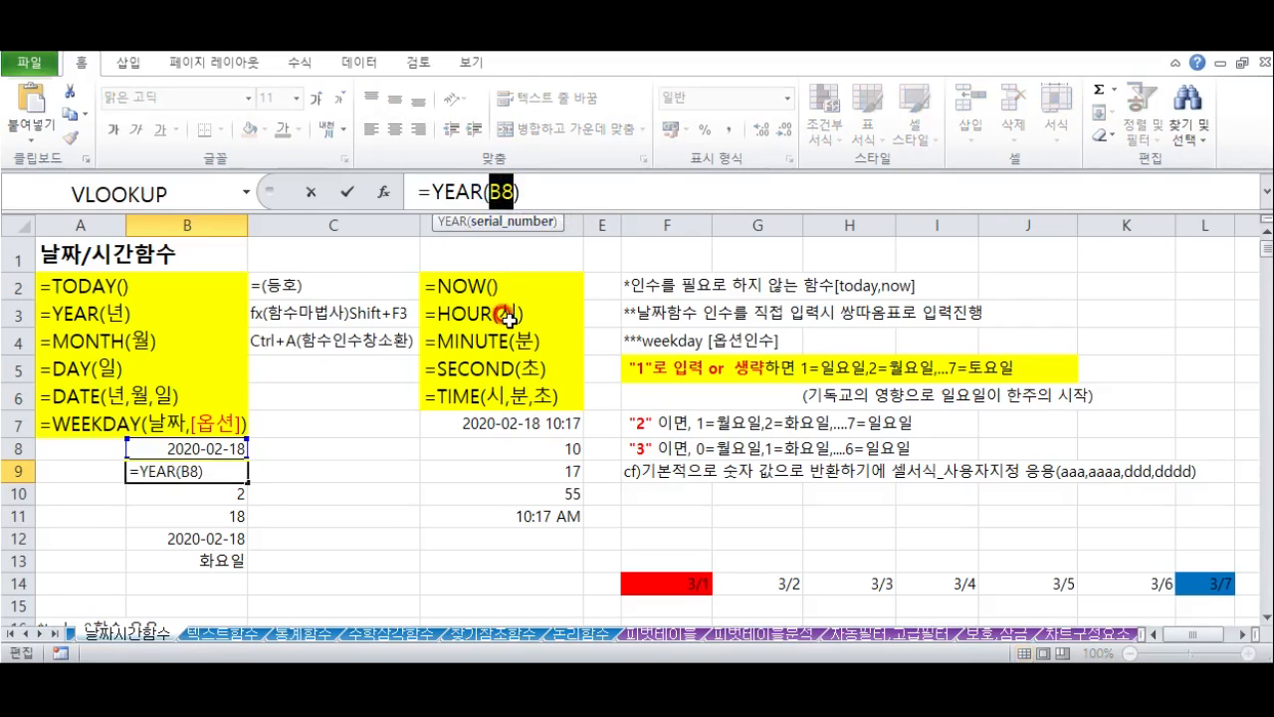
{"action": "type", "text": "2020/"}
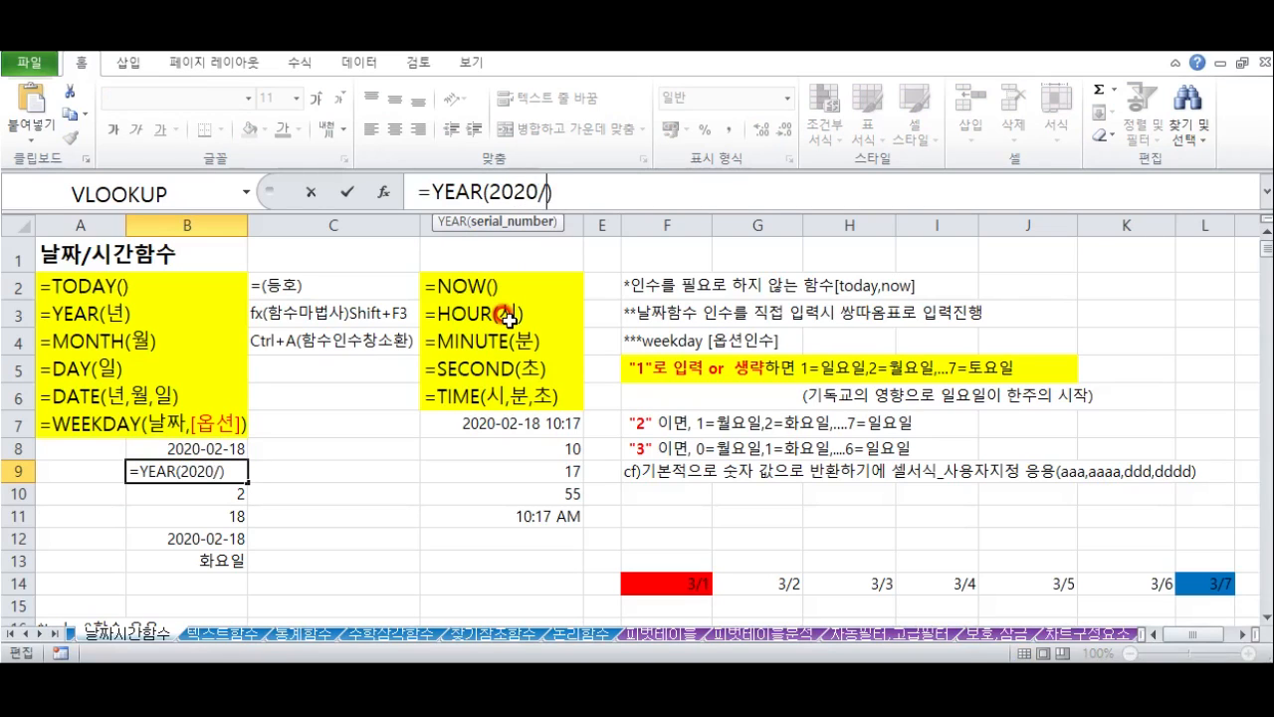
{"action": "type", "text": "2/18"}
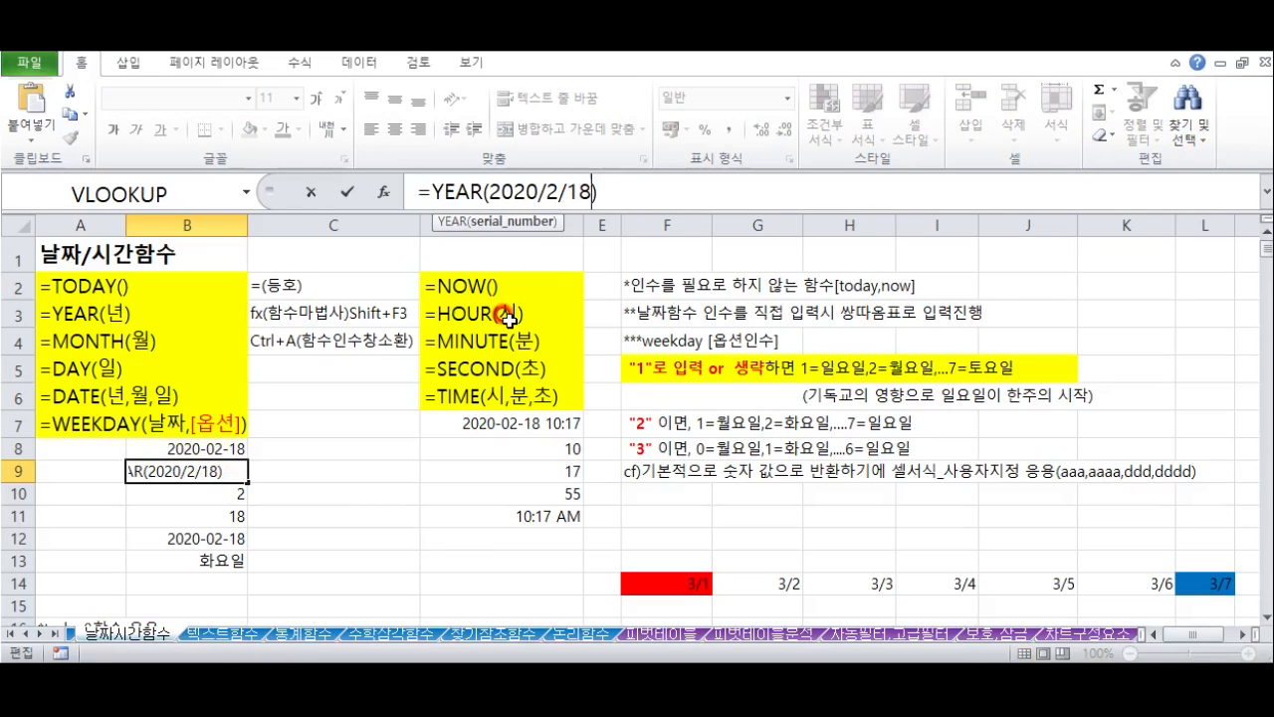
{"action": "key", "text": "Return"}
Step: Enclose the date in B9's YEAR formula in double quotation marks to make it =YEAR("2020/2/18")
{"action": "left_click", "coordinate": [225, 472]}
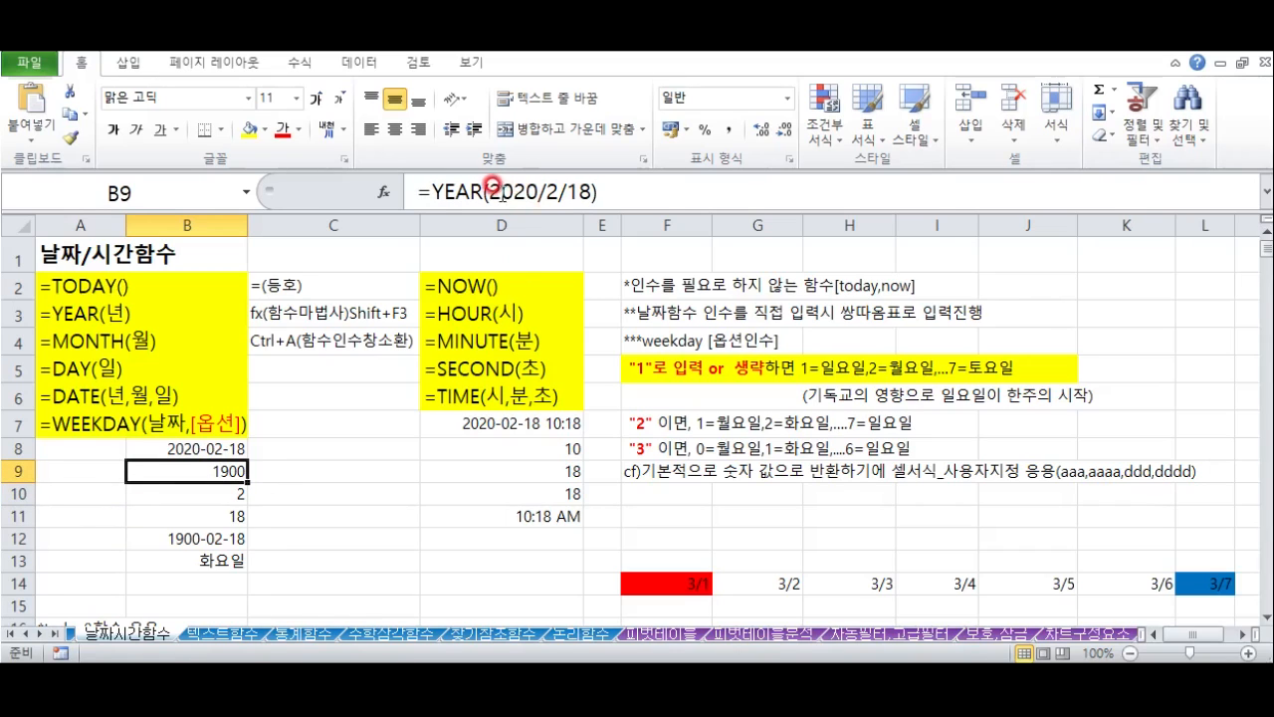
{"action": "left_click", "coordinate": [488, 190]}
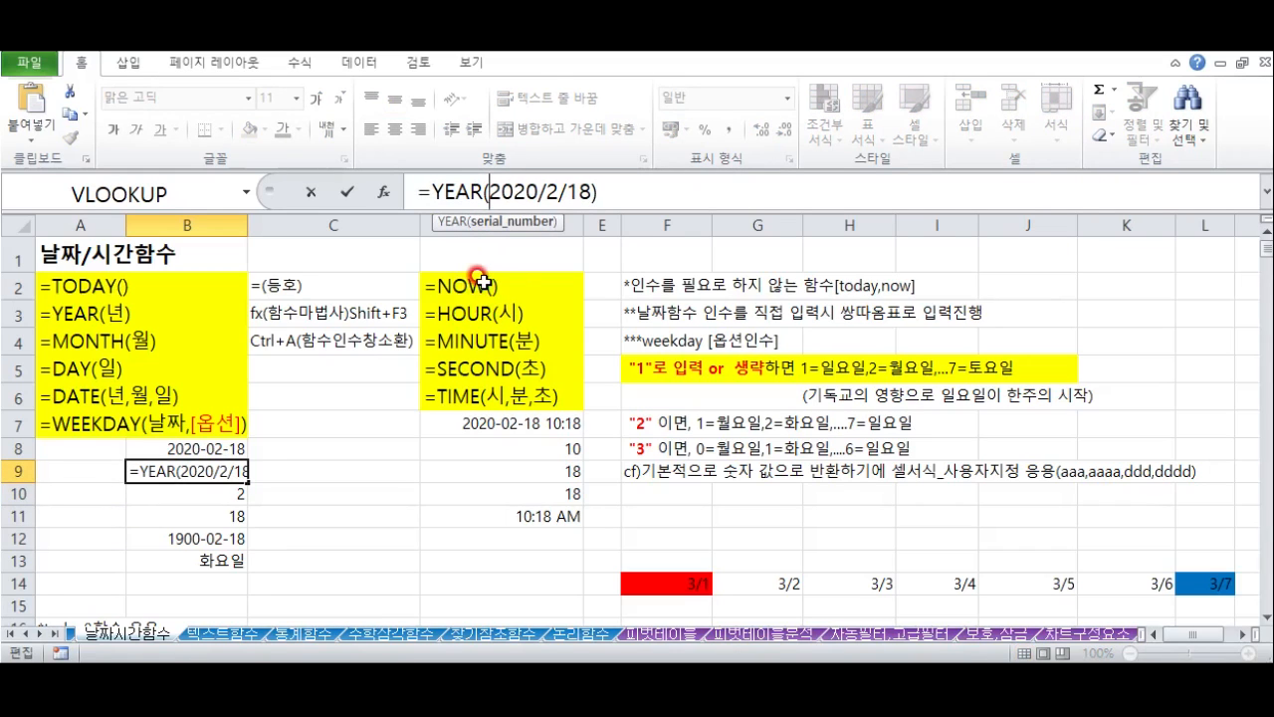
{"action": "type", "text": "\""}
{"action": "left_click", "coordinate": [601, 189]}
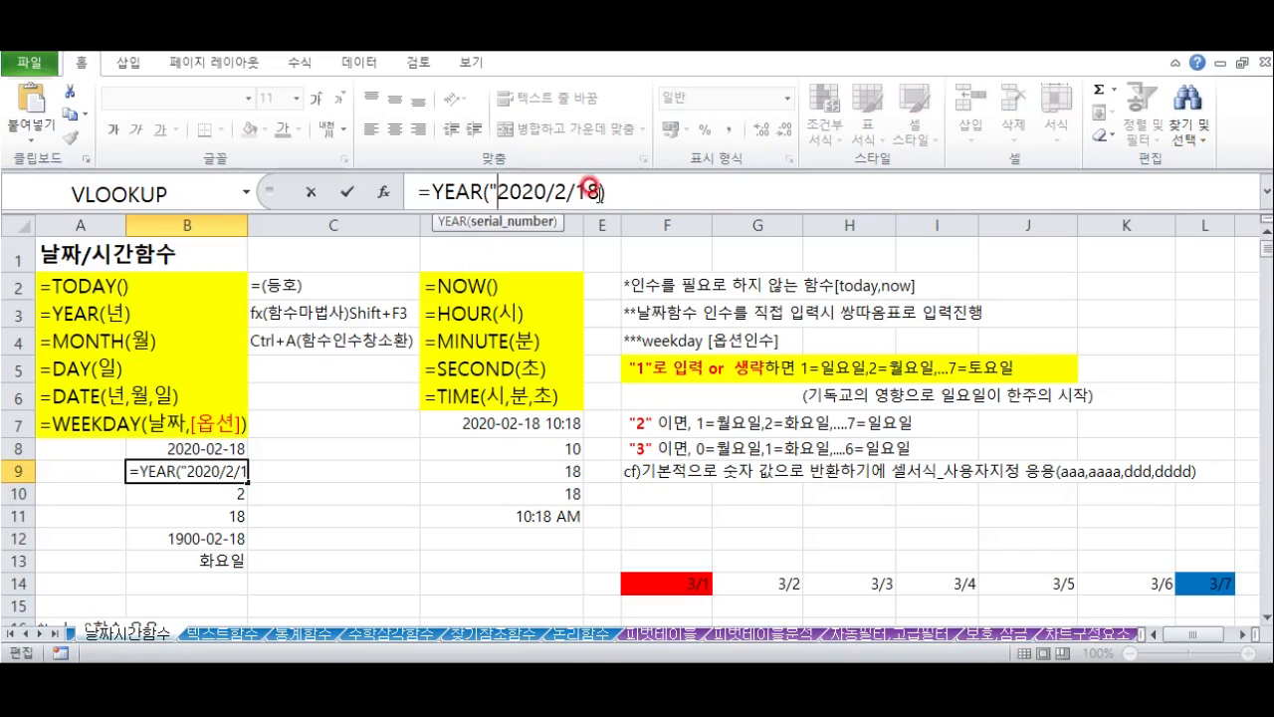
{"action": "key", "text": "Return"}
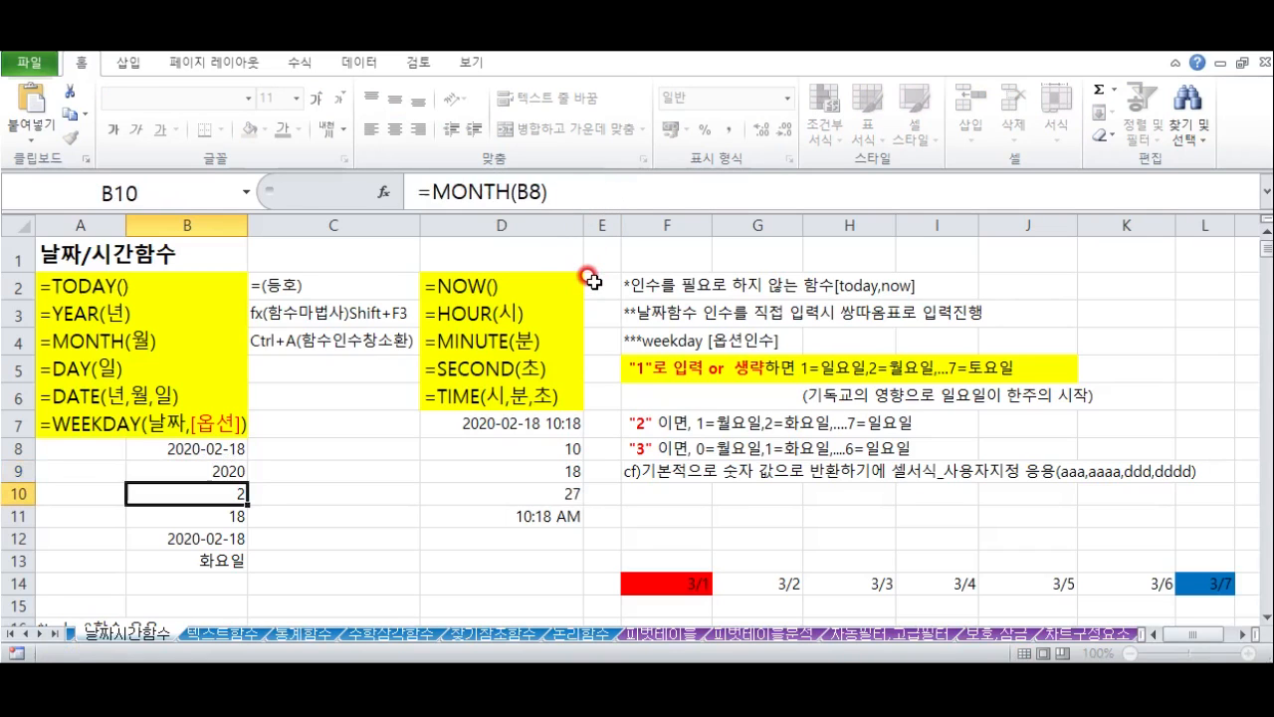
{"action": "left_click", "coordinate": [219, 471]}
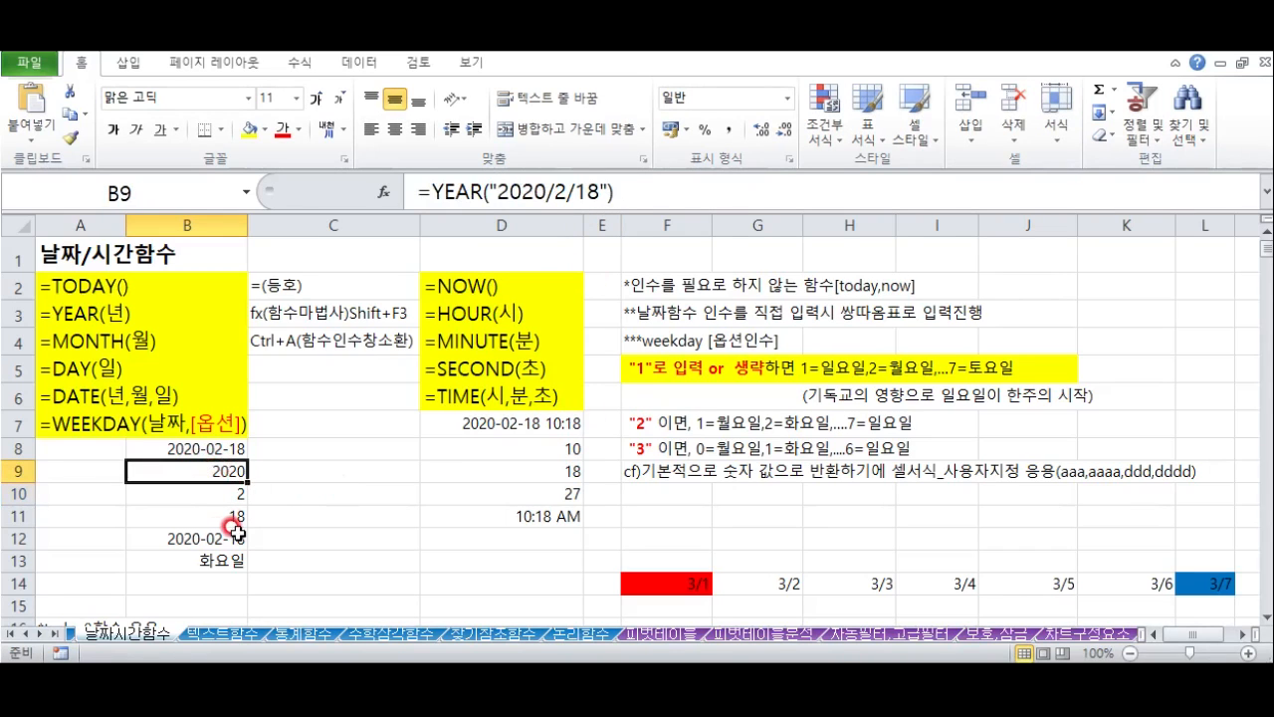
Step: Change the date in cell B8 to 2/17 and check the weekday in B13
{"action": "left_click", "coordinate": [184, 561]}
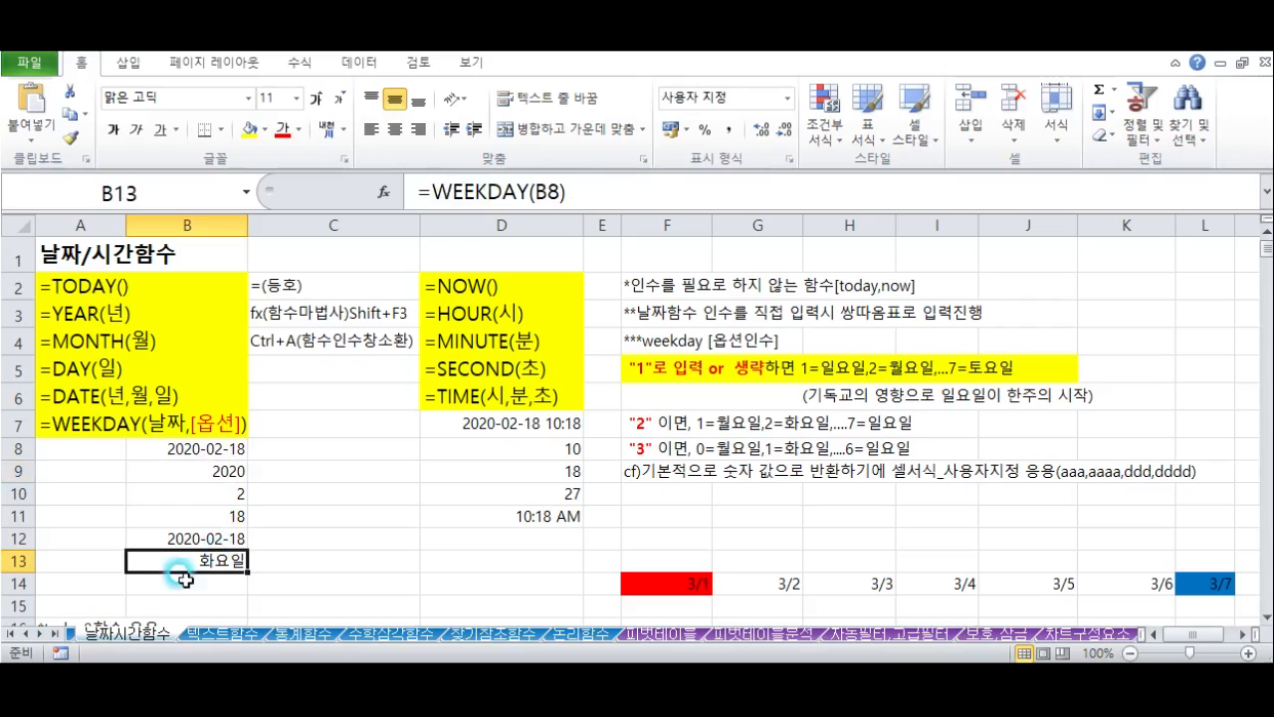
{"action": "left_click", "coordinate": [187, 448]}
{"action": "type", "text": "2/"}
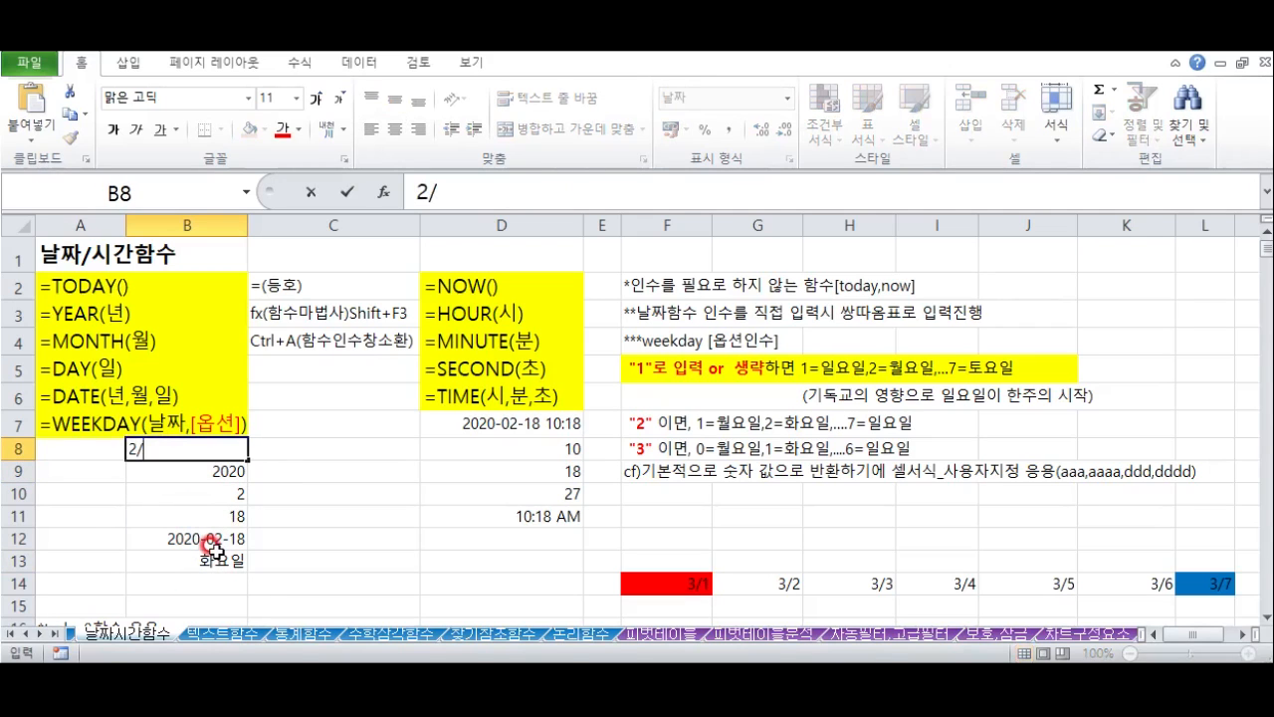
{"action": "type", "text": "17"}
{"action": "key", "text": "Return"}
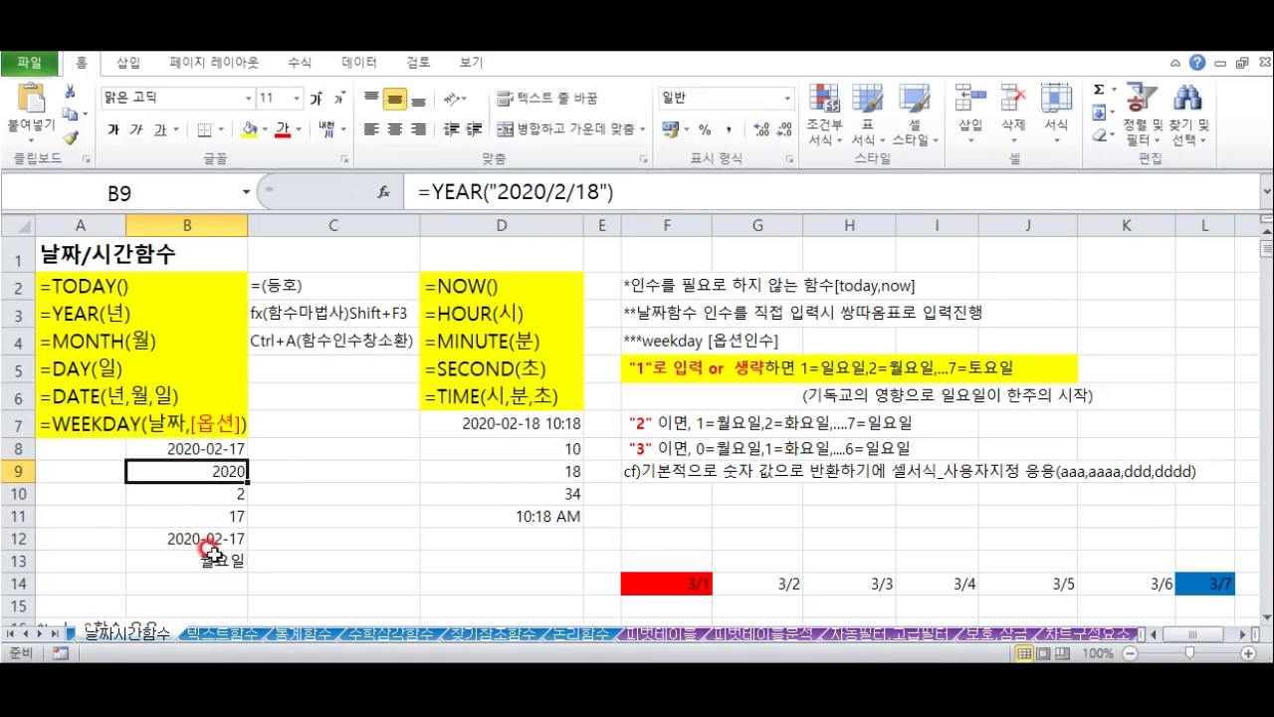
{"action": "left_click", "coordinate": [195, 559]}
Step: Review the notes in F2:F4 on argument-free functions, quoted date arguments and the weekday option, along with B13's WEEKDAY formula
{"action": "left_click", "coordinate": [215, 454]}
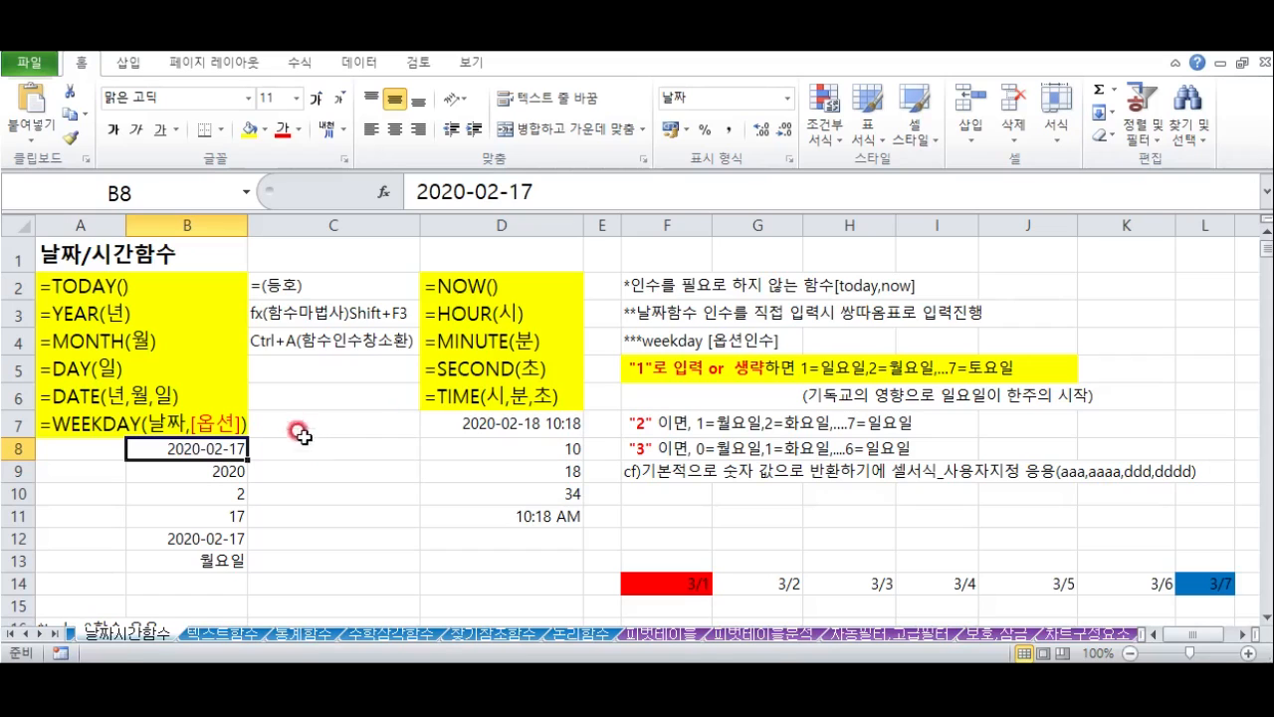
{"action": "left_click", "coordinate": [640, 287]}
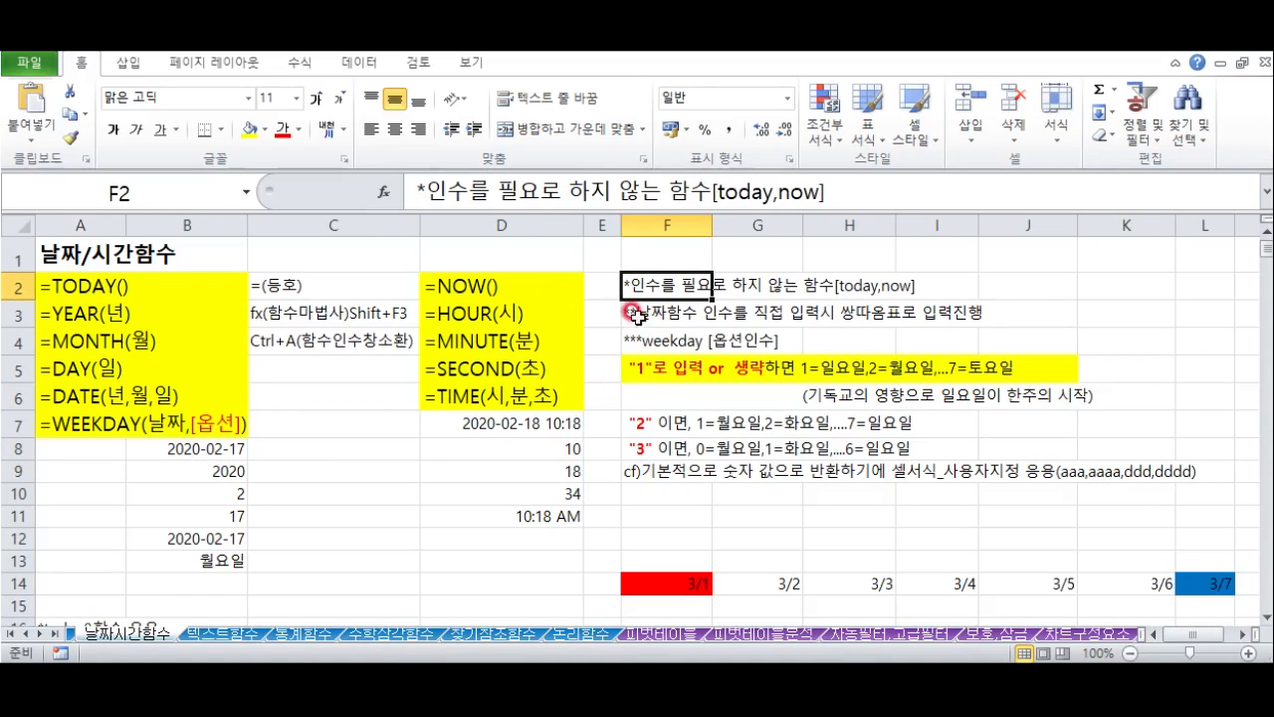
{"action": "left_click", "coordinate": [633, 314]}
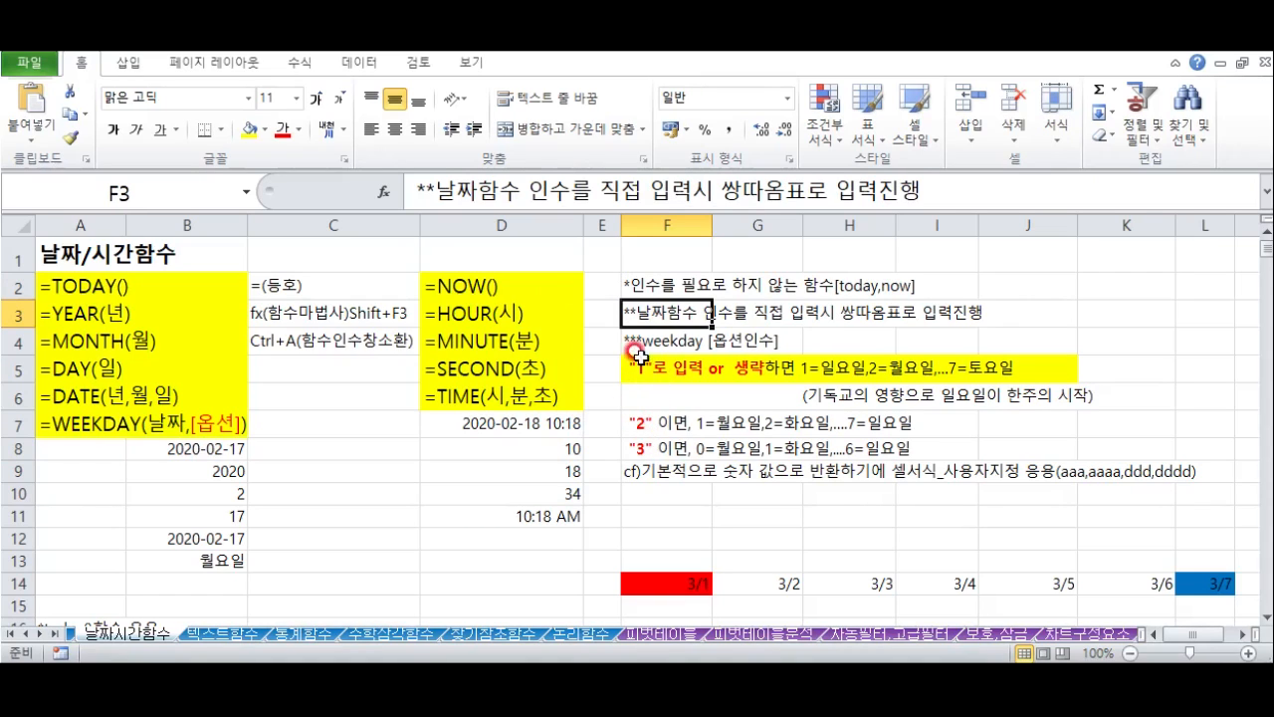
{"action": "left_click", "coordinate": [637, 345]}
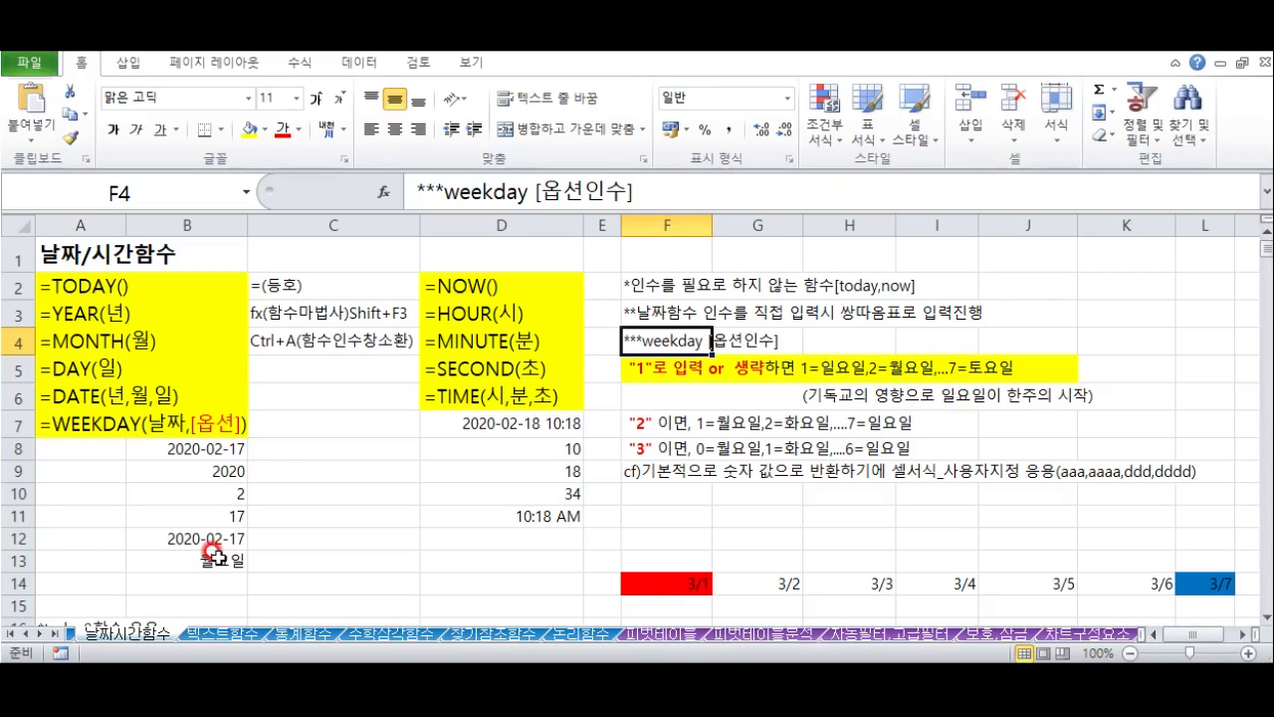
{"action": "left_click", "coordinate": [213, 554]}
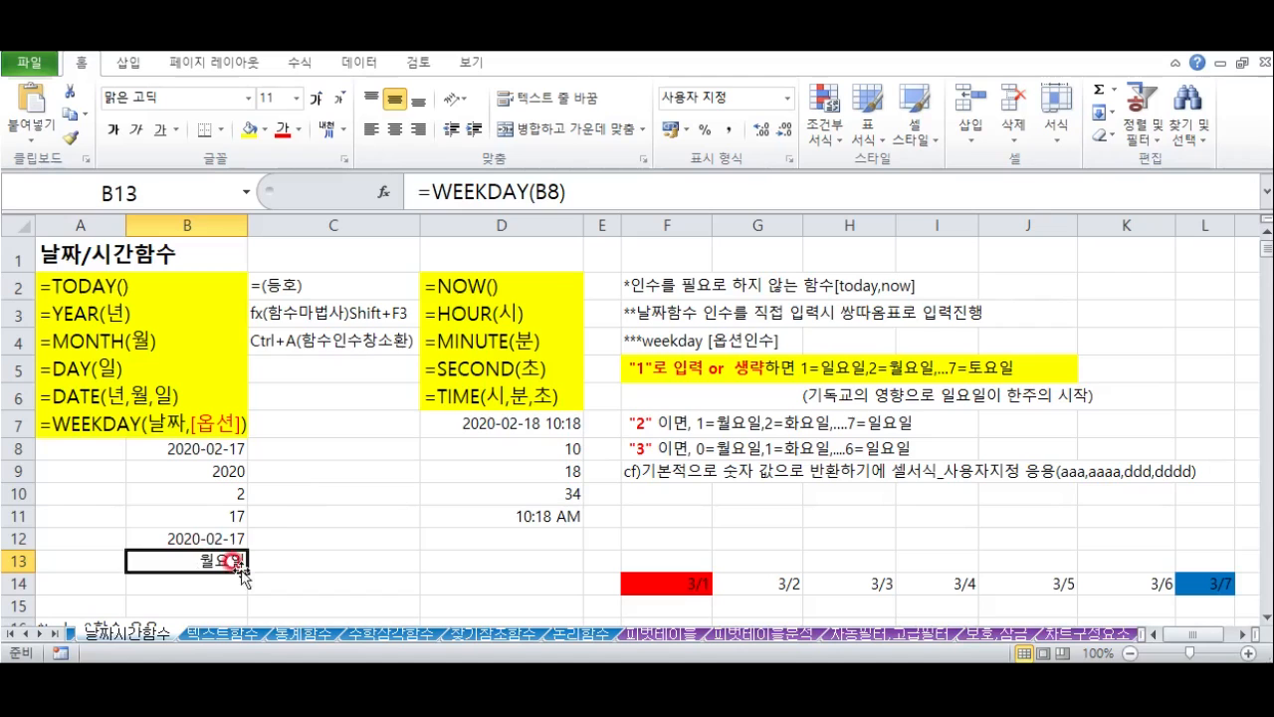
Step: Enter =TODAY() in cell B18 under 금일 in the rental table
{"action": "scroll", "coordinate": [282, 510], "scroll_direction": "down", "scroll_amount": 1}
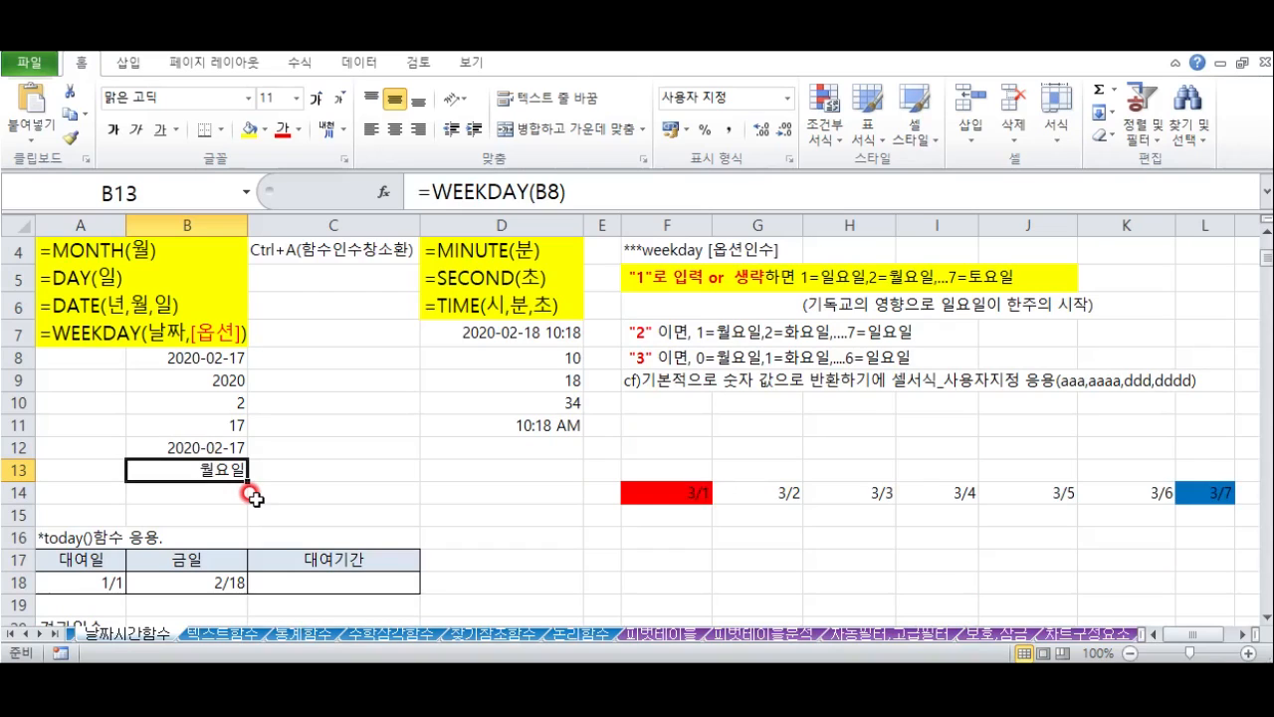
{"action": "left_click", "coordinate": [278, 582]}
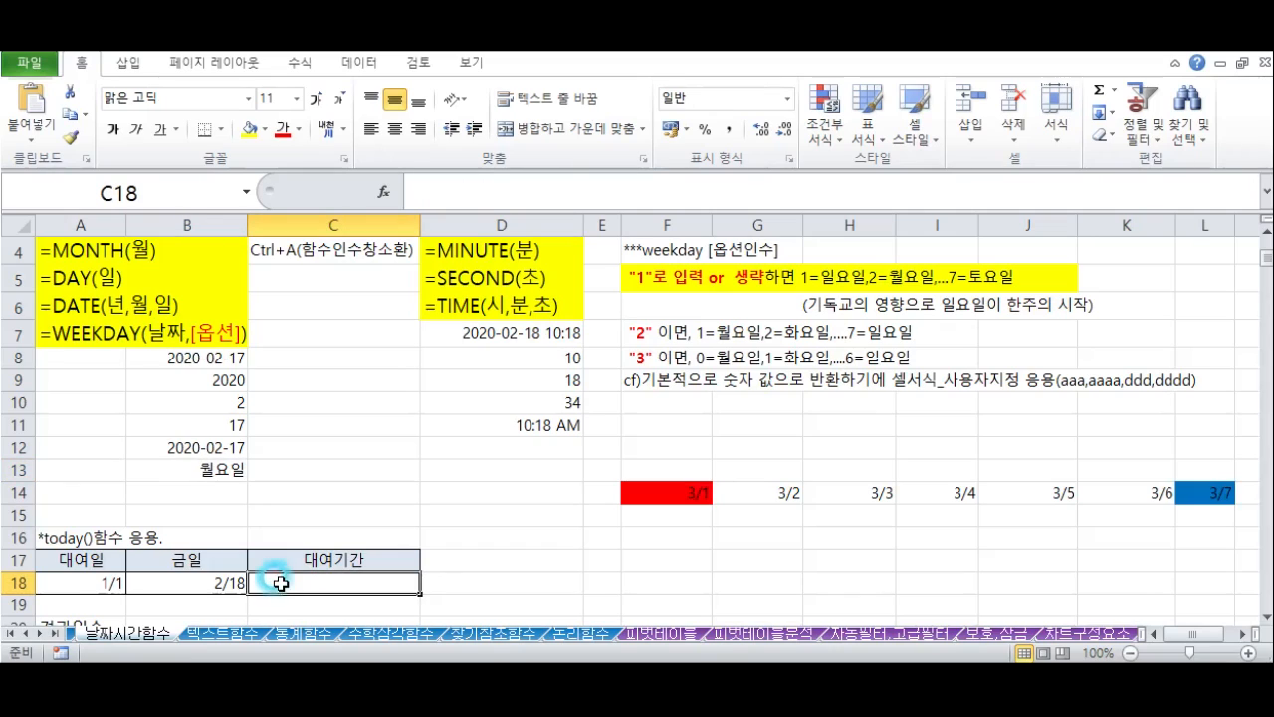
{"action": "left_click", "coordinate": [130, 584]}
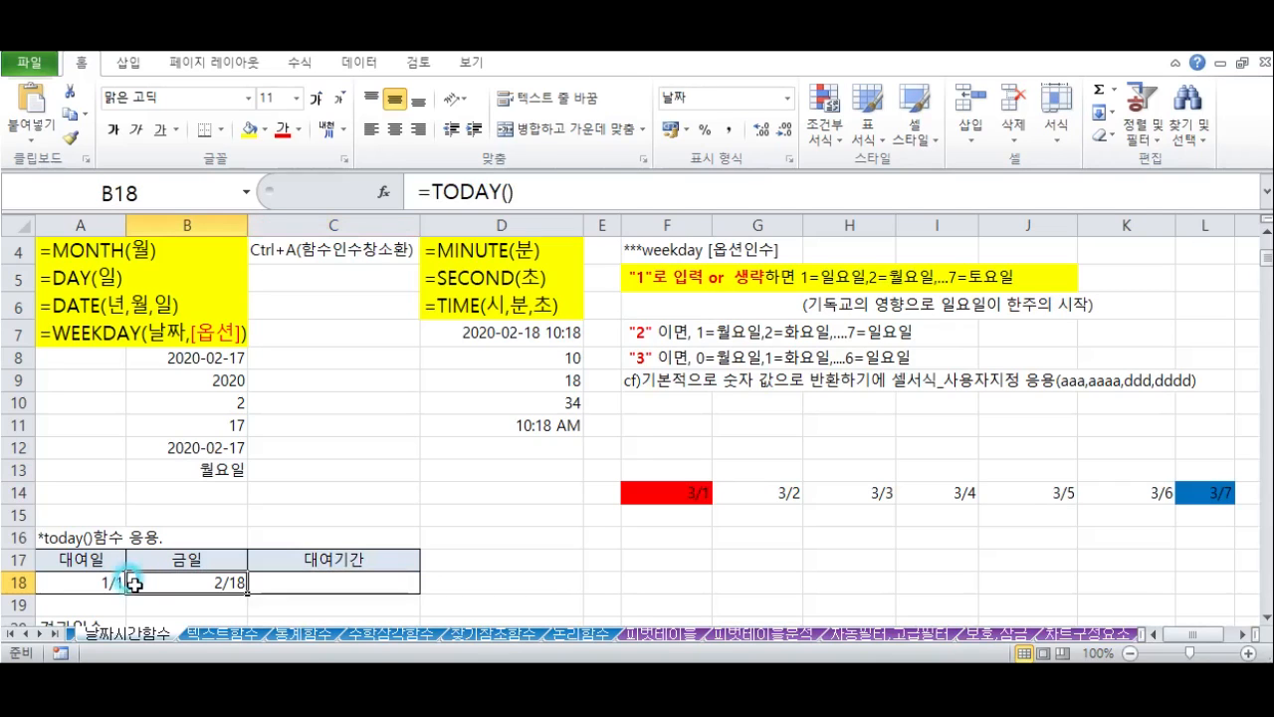
{"action": "type", "text": "=vo"}
{"action": "key", "text": "BackSpace"}
{"action": "key", "text": "BackSpace"}
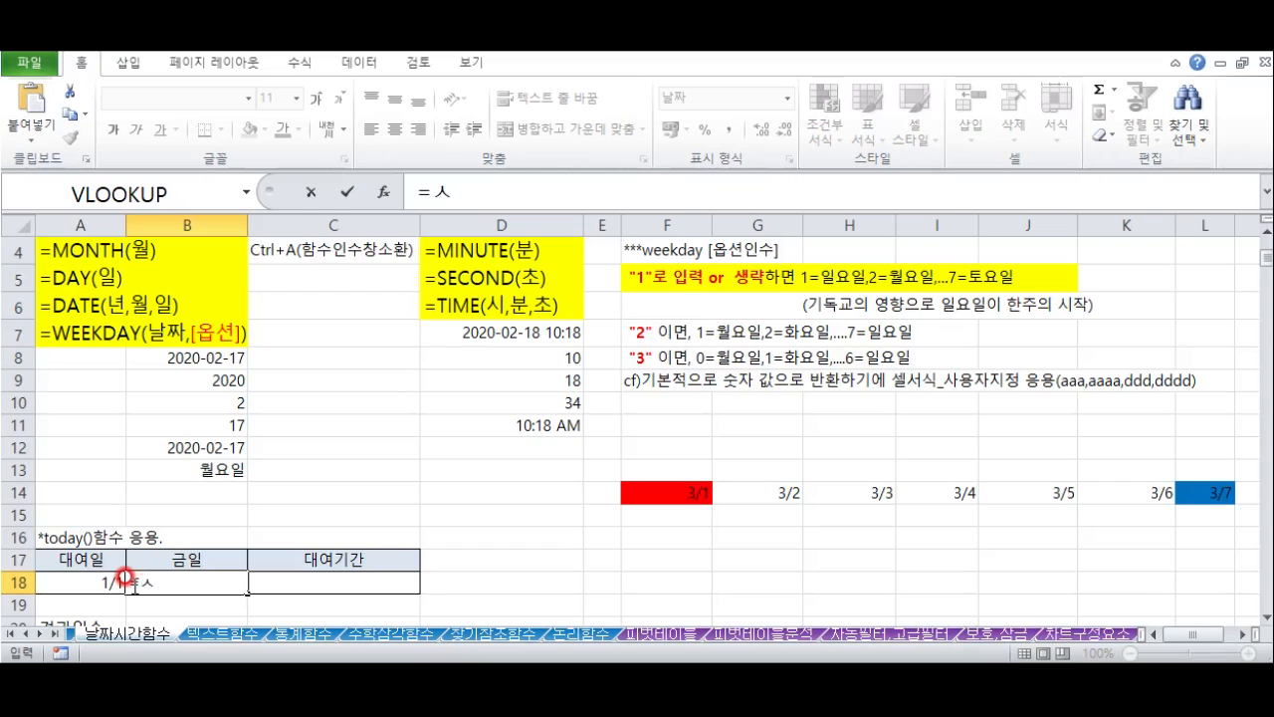
{"action": "type", "text": "to"}
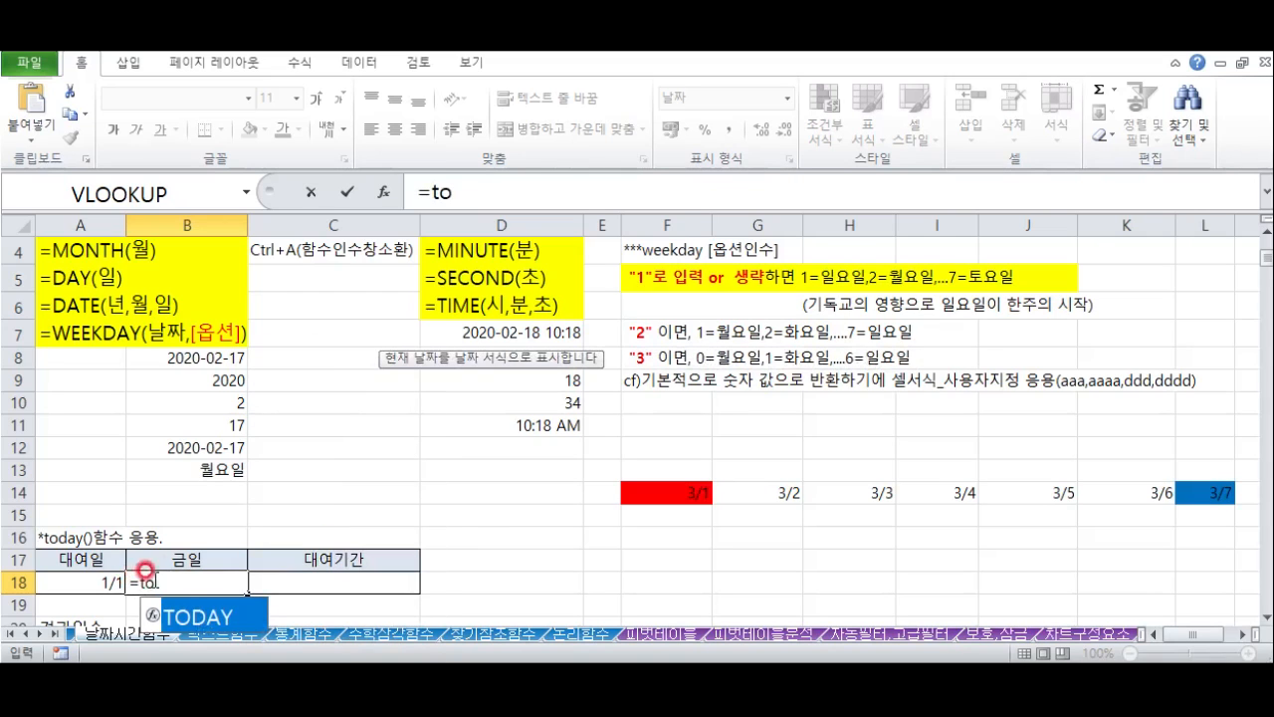
{"action": "double_click", "coordinate": [192, 617]}
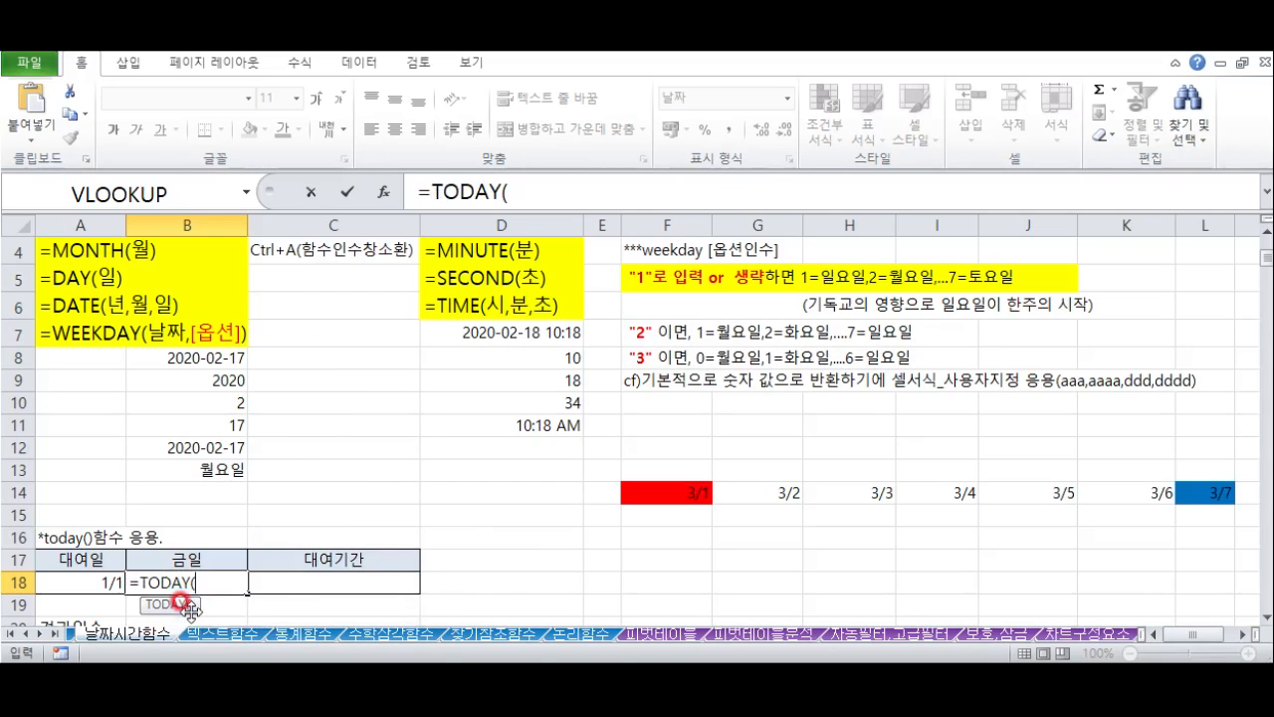
{"action": "type", "text": ")"}
{"action": "key", "text": "Return"}
{"action": "left_click", "coordinate": [211, 582]}
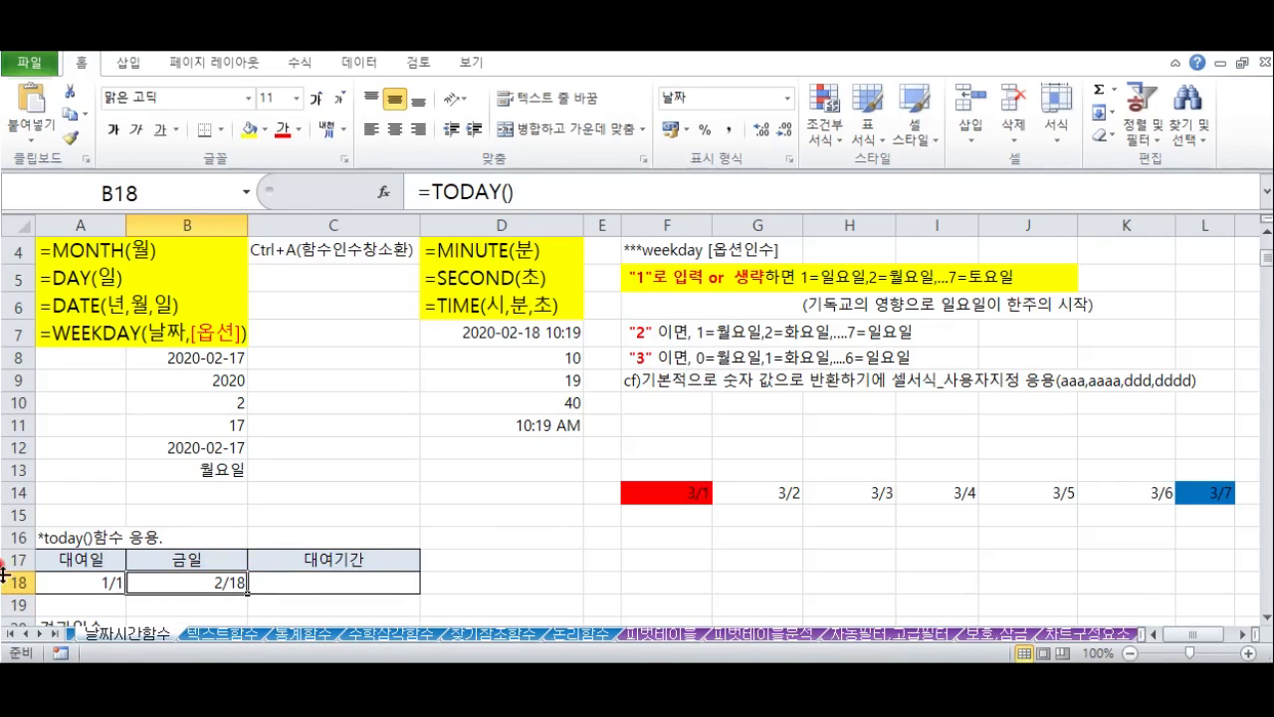
Step: Calculate the rental period (대여기간) in cell C18 by subtracting the rental date in A18 from today's date in B18
{"action": "left_click", "coordinate": [65, 580]}
{"action": "left_click", "coordinate": [283, 583]}
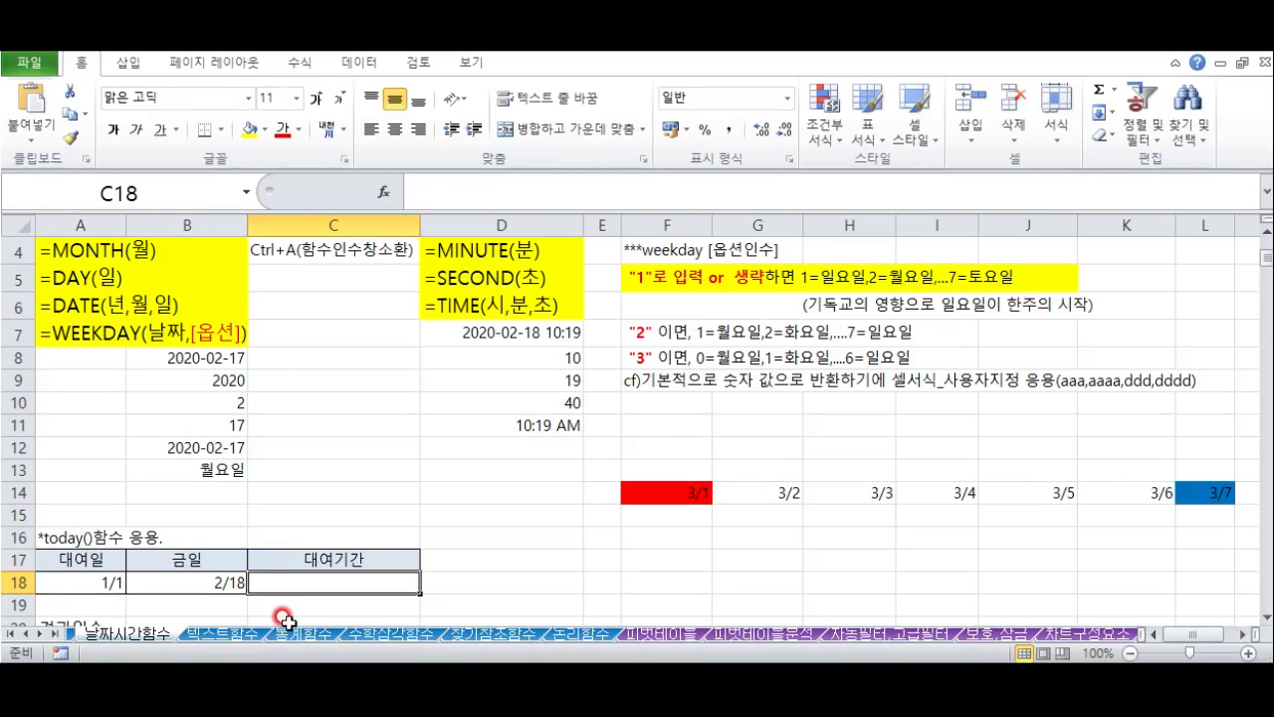
{"action": "type", "text": "="}
{"action": "left_click", "coordinate": [177, 579]}
{"action": "type", "text": "-"}
{"action": "left_click", "coordinate": [97, 577]}
{"action": "key", "text": "Return"}
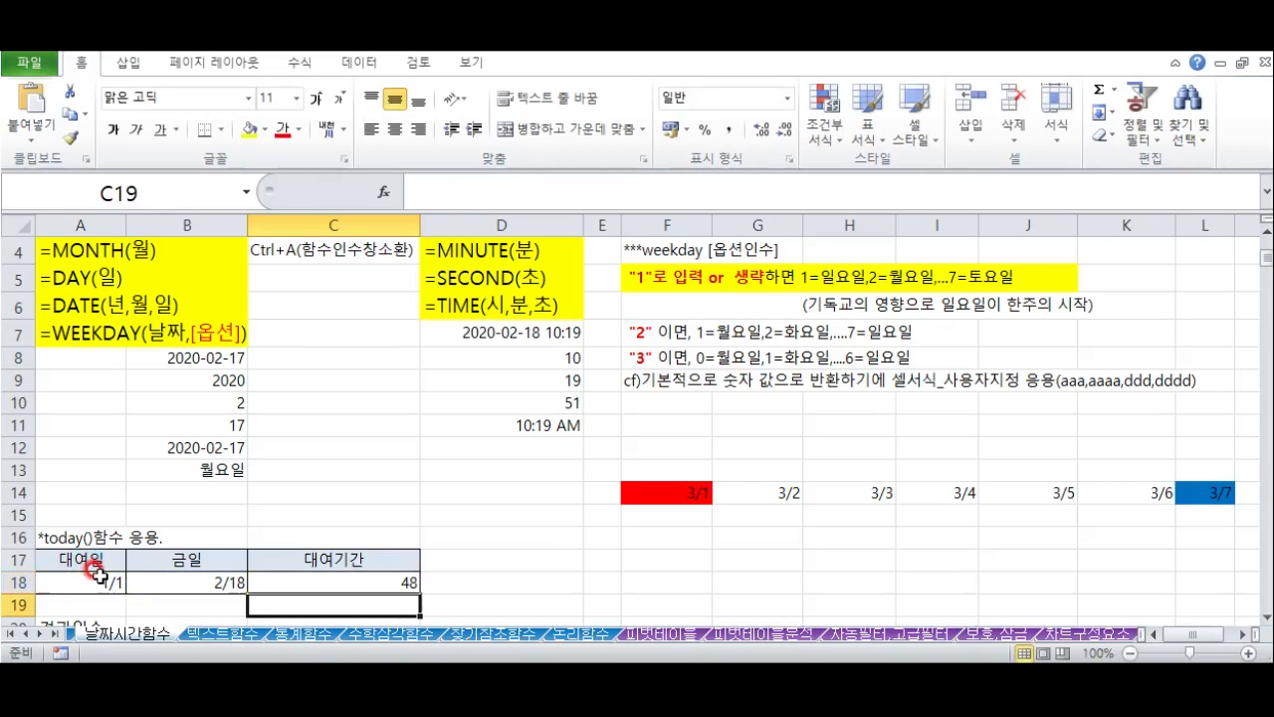
{"action": "left_click", "coordinate": [350, 582]}
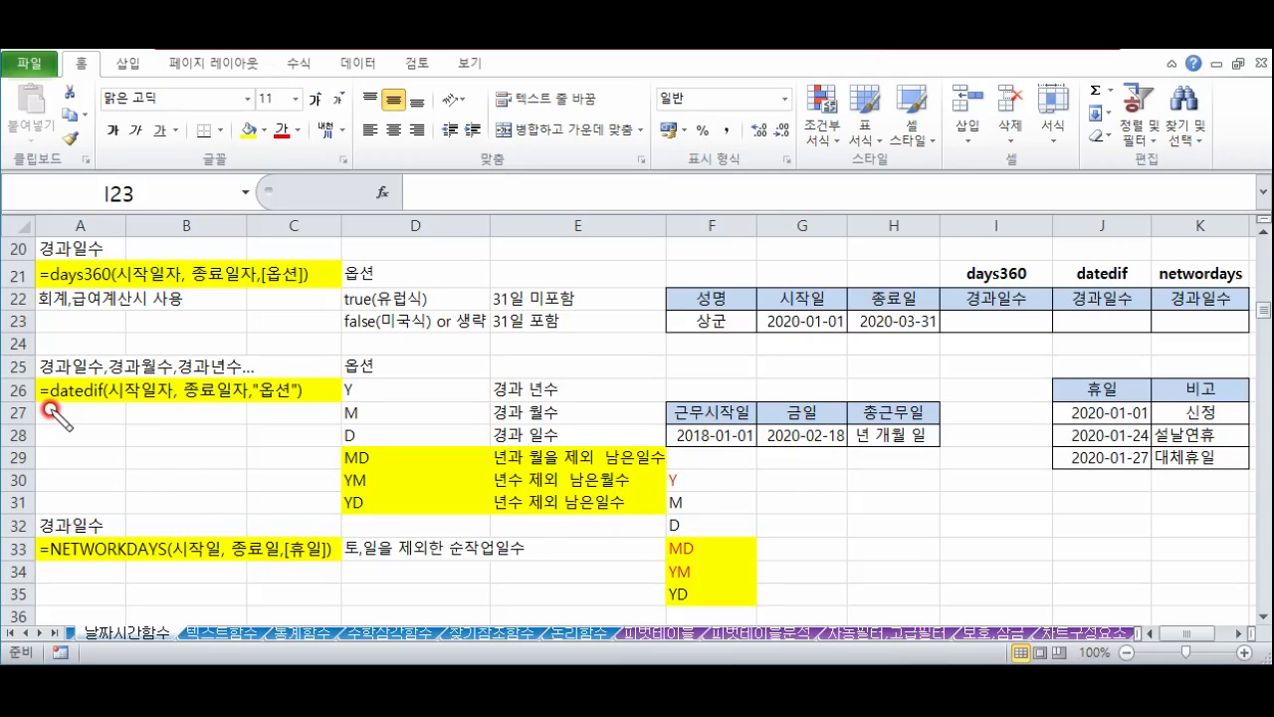
{"action": "left_click_drag", "start_coordinate": [30, 386], "coordinate": [40, 365]}
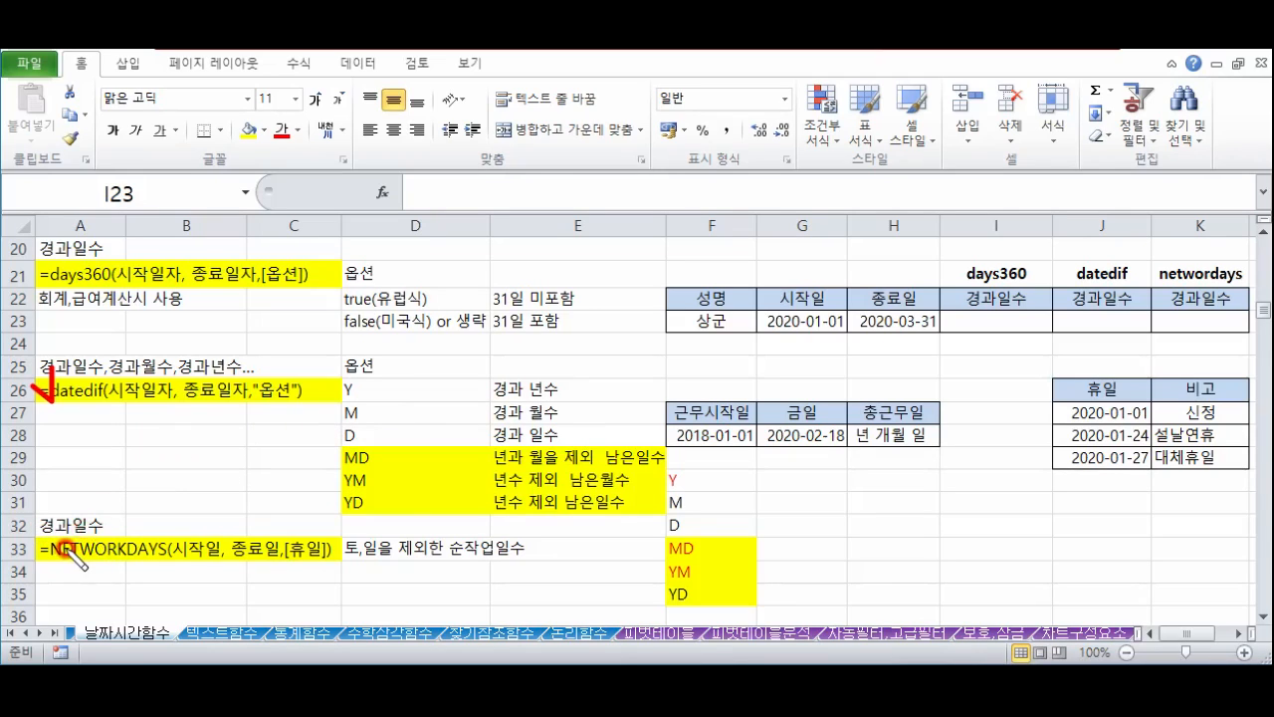
{"action": "left_click_drag", "start_coordinate": [362, 570], "coordinate": [512, 562]}
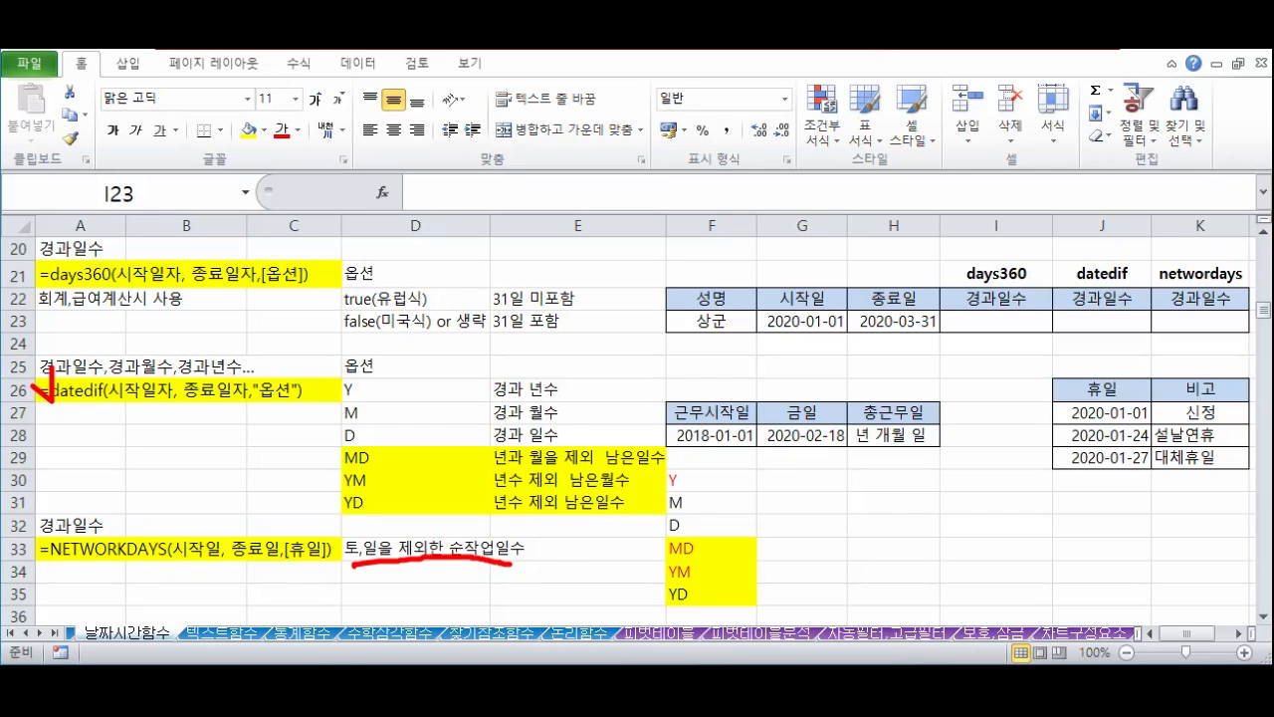
{"action": "key", "text": "Escape"}
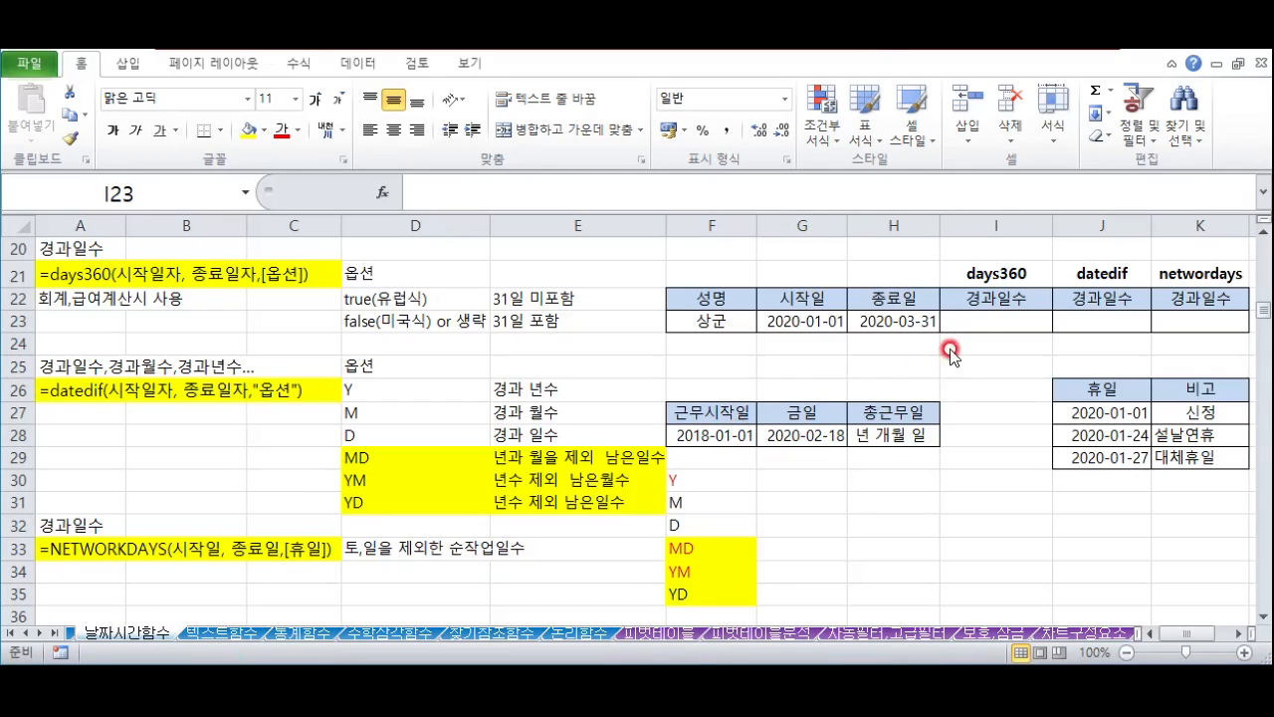
Step: Calculate the elapsed days in cell I23 with =DAYS360(G23,H23), using the start and end dates
{"action": "left_click", "coordinate": [980, 327]}
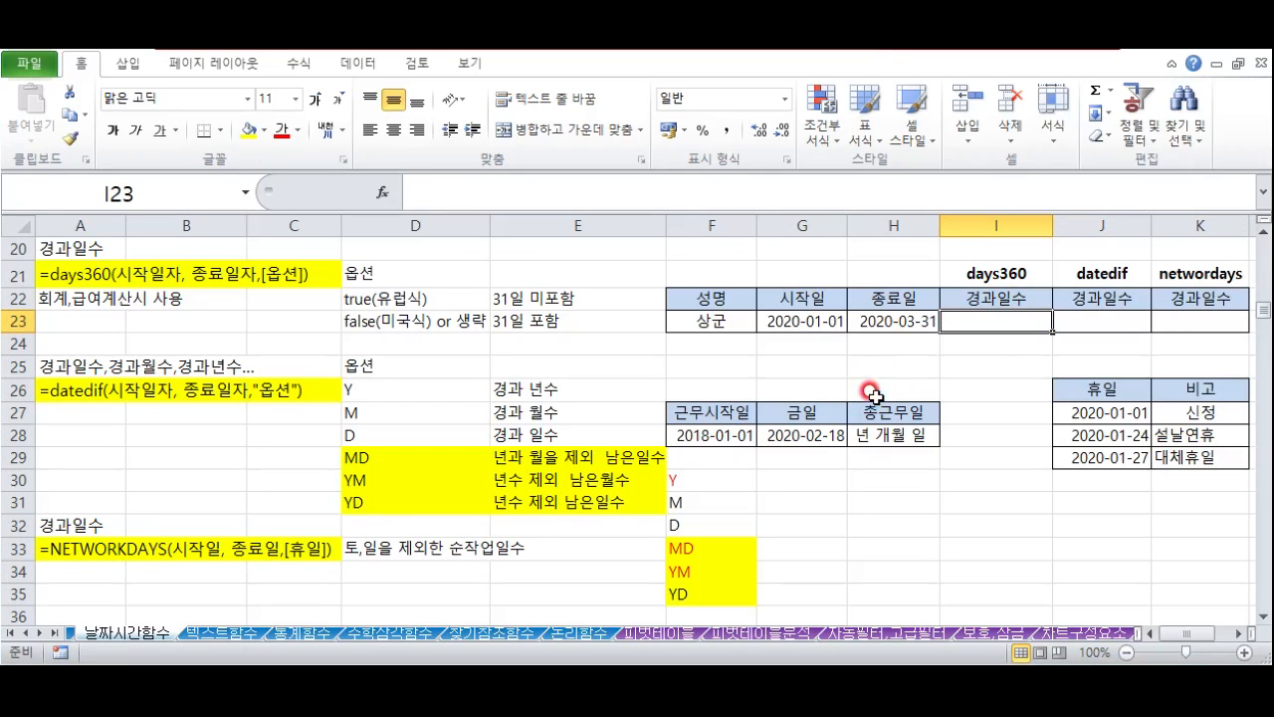
{"action": "type", "text": "=ㅇ"}
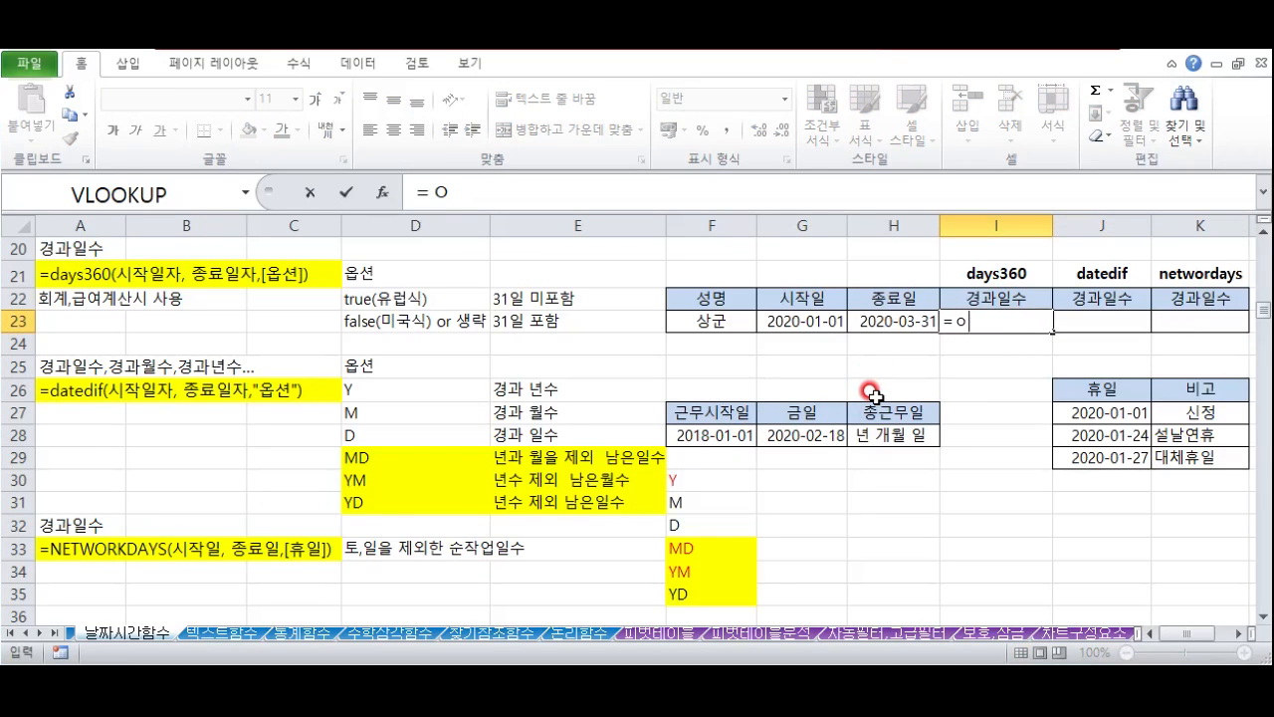
{"action": "type", "text": "ㅁda"}
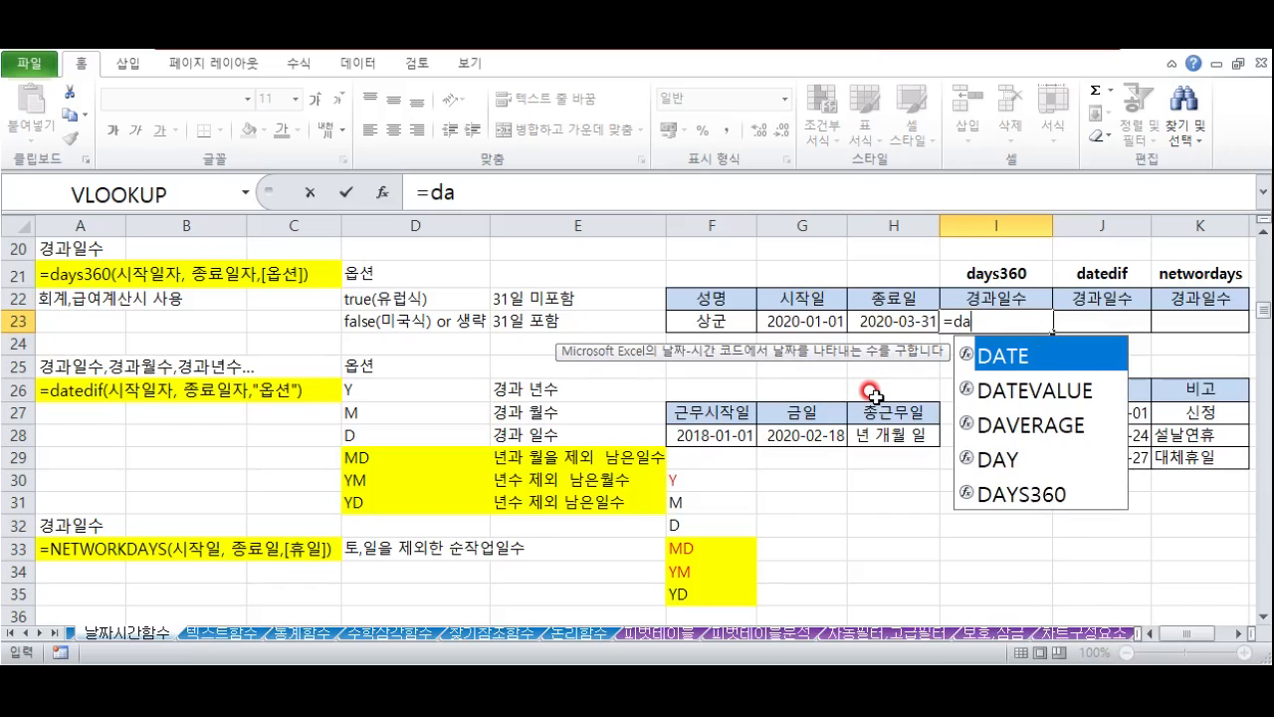
{"action": "double_click", "coordinate": [1021, 491]}
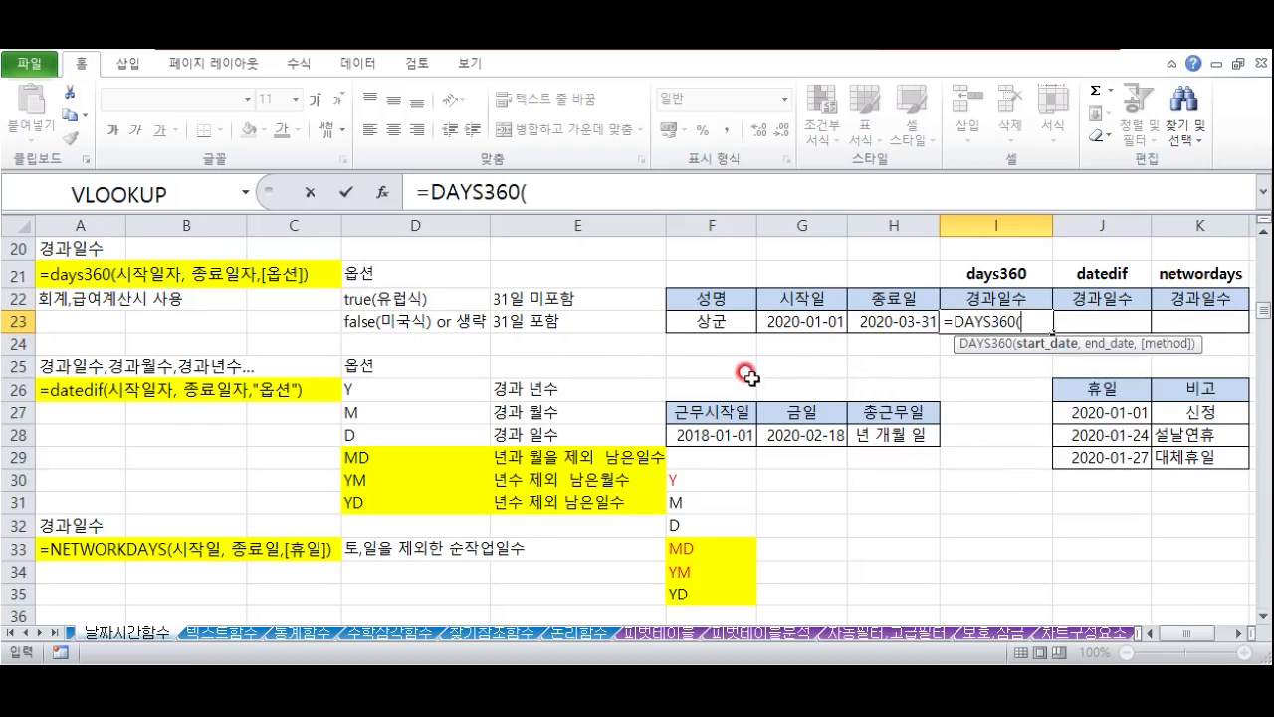
{"action": "left_click", "coordinate": [786, 313]}
{"action": "type", "text": ","}
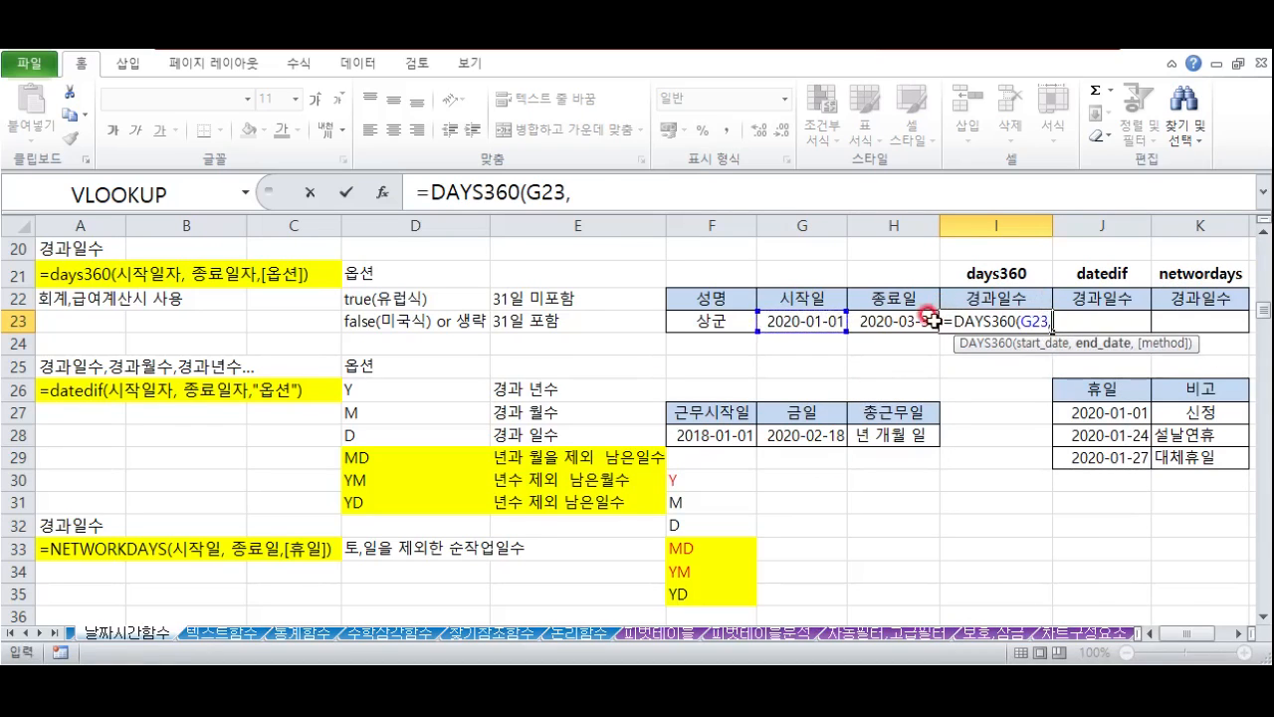
{"action": "left_click", "coordinate": [901, 321]}
{"action": "type", "text": ")"}
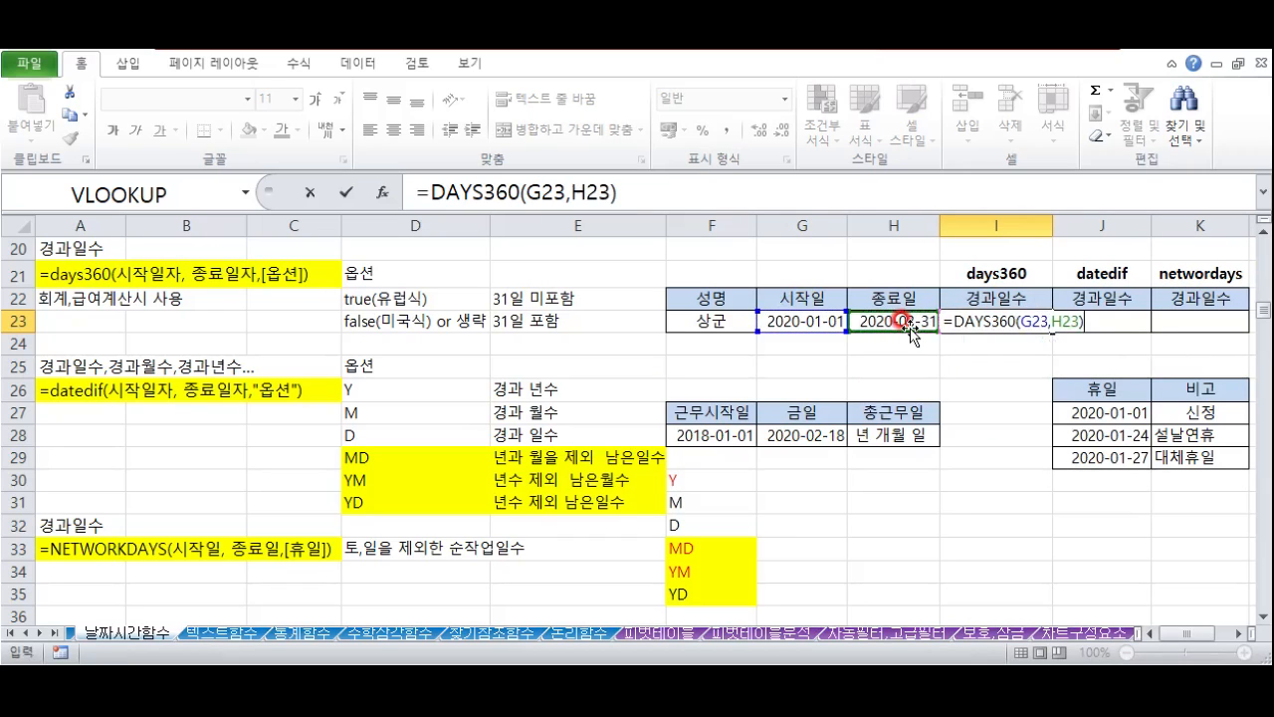
{"action": "key", "text": "Return"}
Step: Calculate the elapsed days in cell J23 with =DATEDIF(G23,H23,"d")
{"action": "left_click", "coordinate": [1105, 322]}
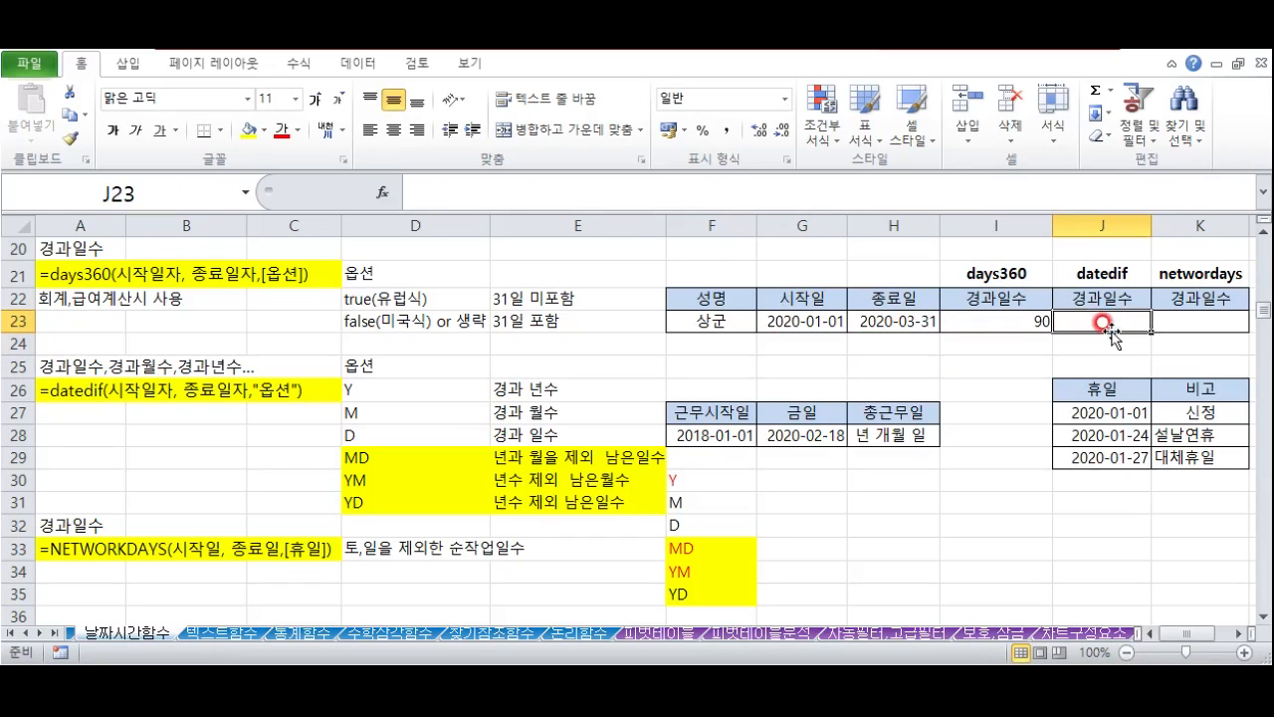
{"action": "type", "text": "=date"}
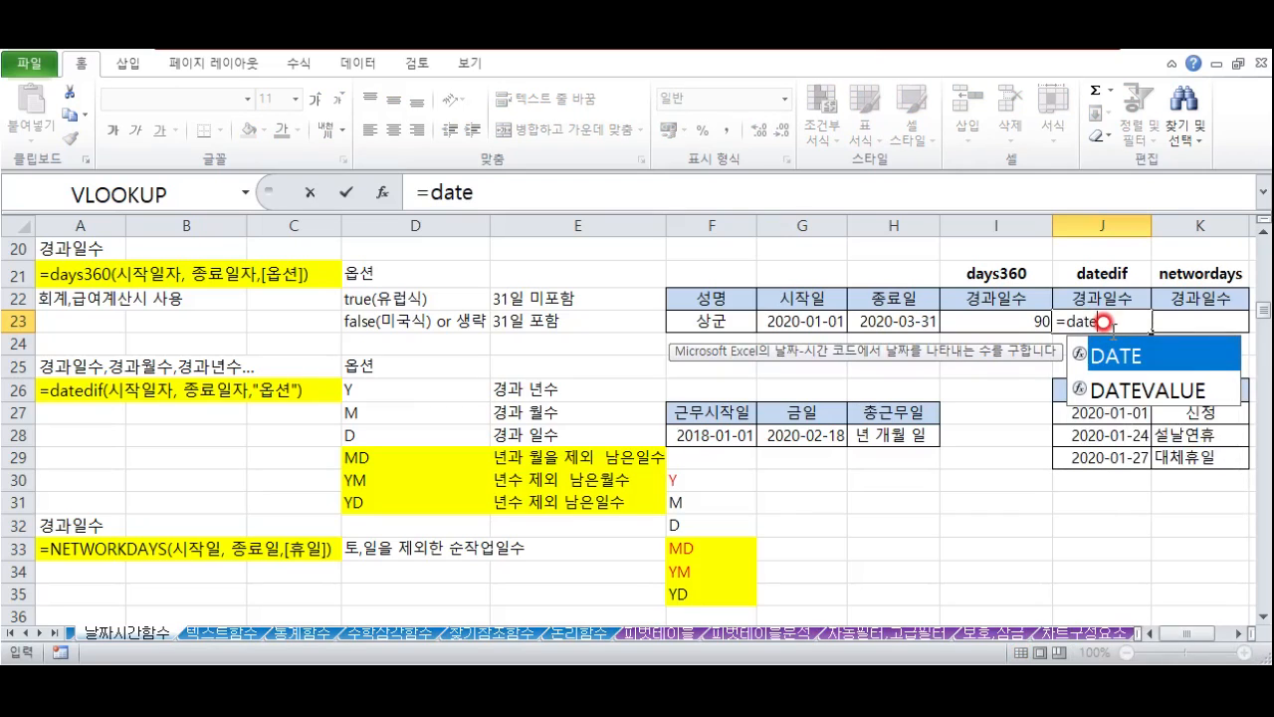
{"action": "type", "text": "dif("}
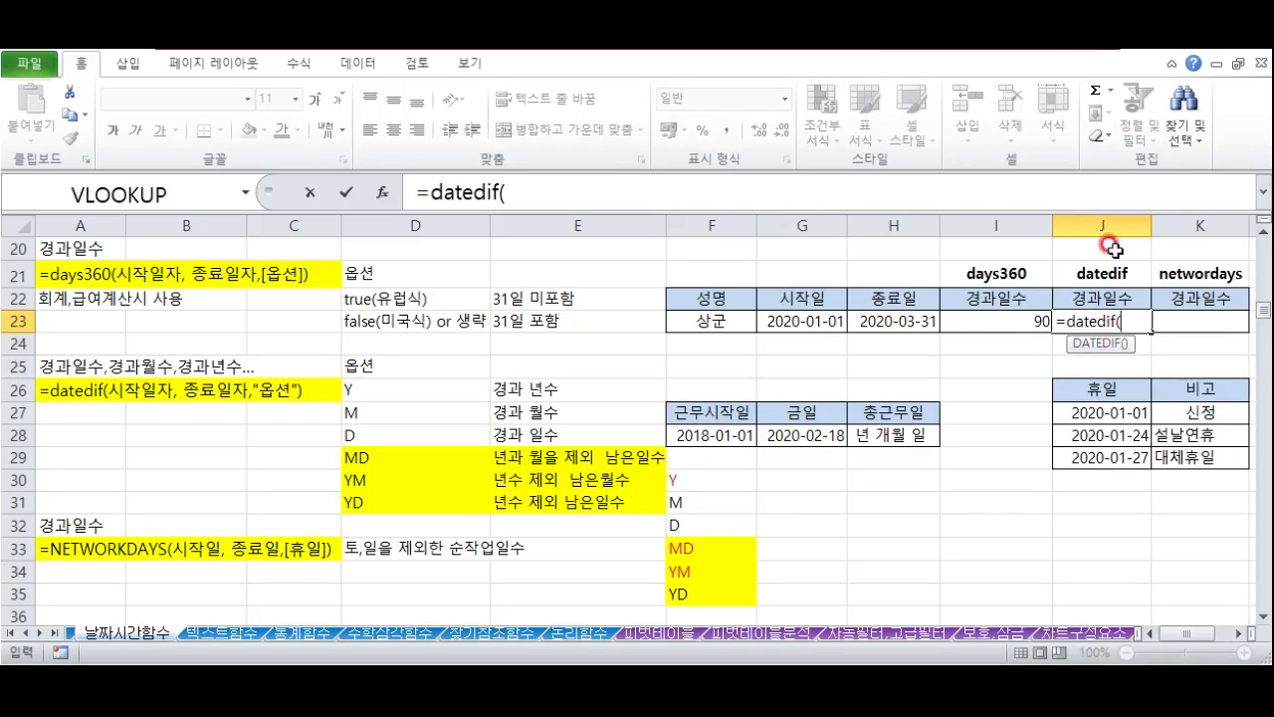
{"action": "left_click", "coordinate": [806, 318]}
{"action": "type", "text": ","}
{"action": "left_click", "coordinate": [861, 322]}
{"action": "type", "text": ",\""}
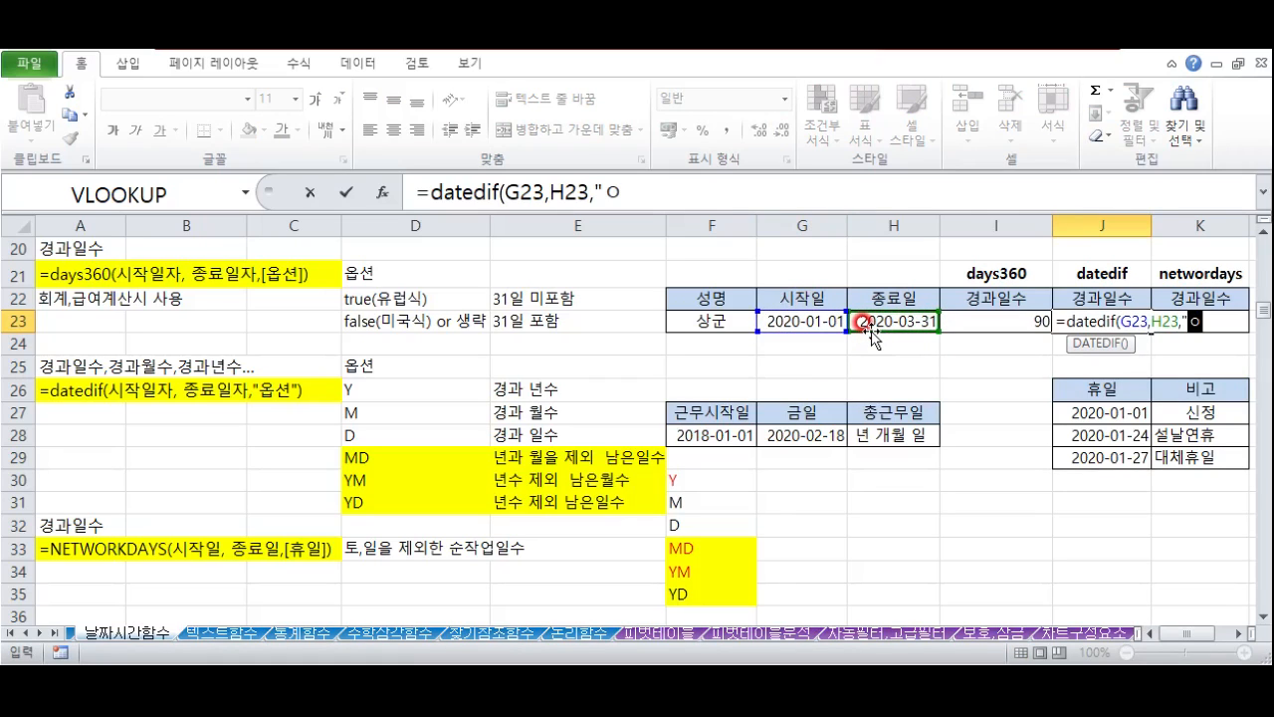
{"action": "type", "text": "d\")"}
{"action": "key", "text": "Return"}
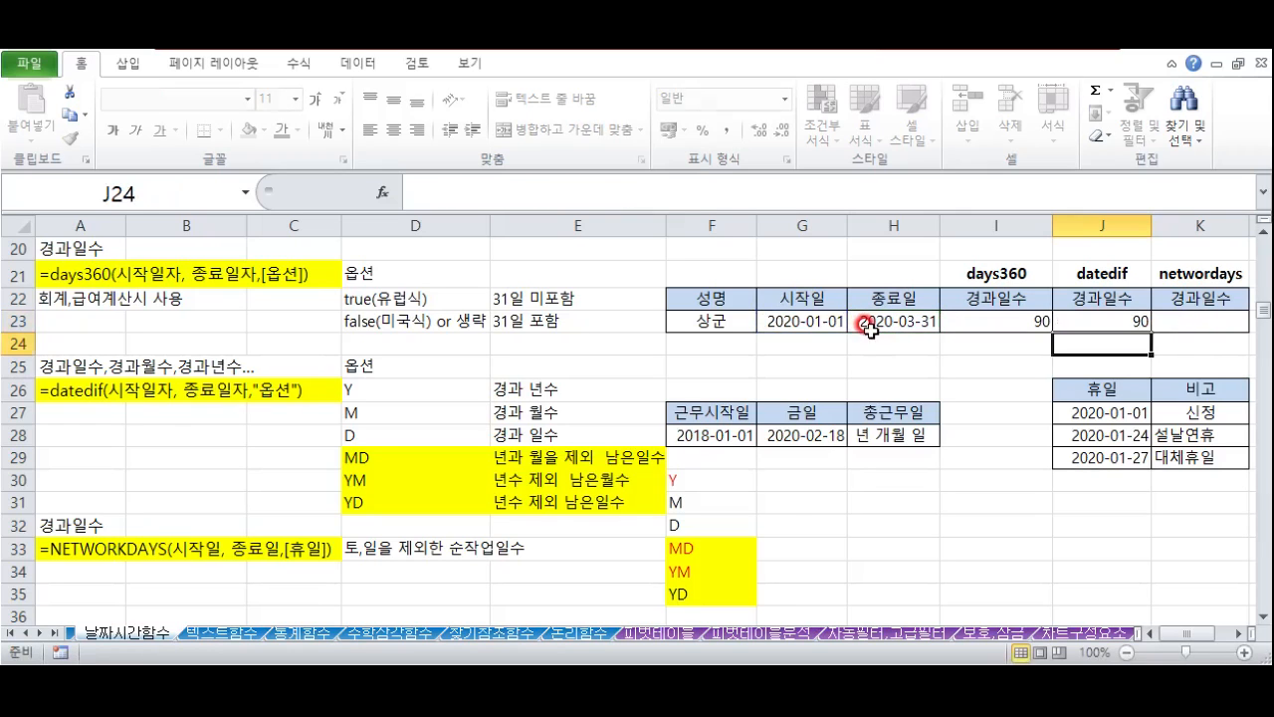
Step: Calculate the working days between the start and end dates in cell K23 with =NETWORKDAYS(G23,H23)
{"action": "left_click", "coordinate": [1200, 319]}
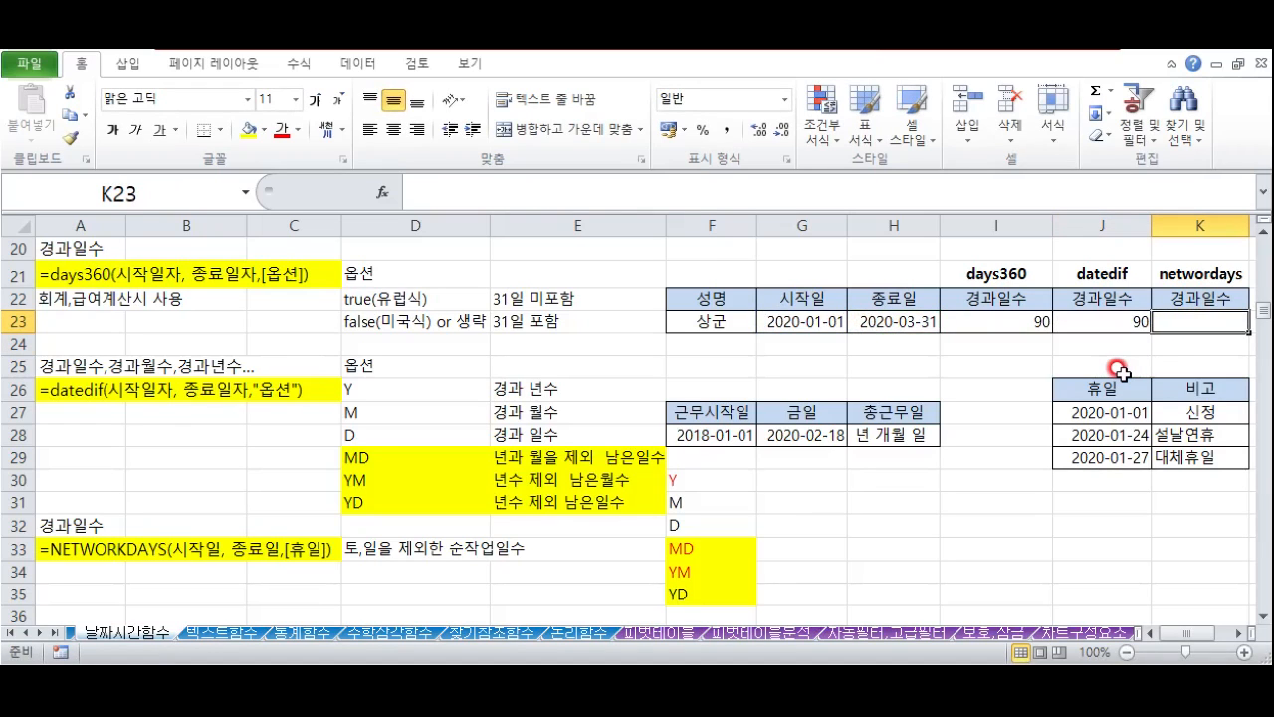
{"action": "type", "text": "=net"}
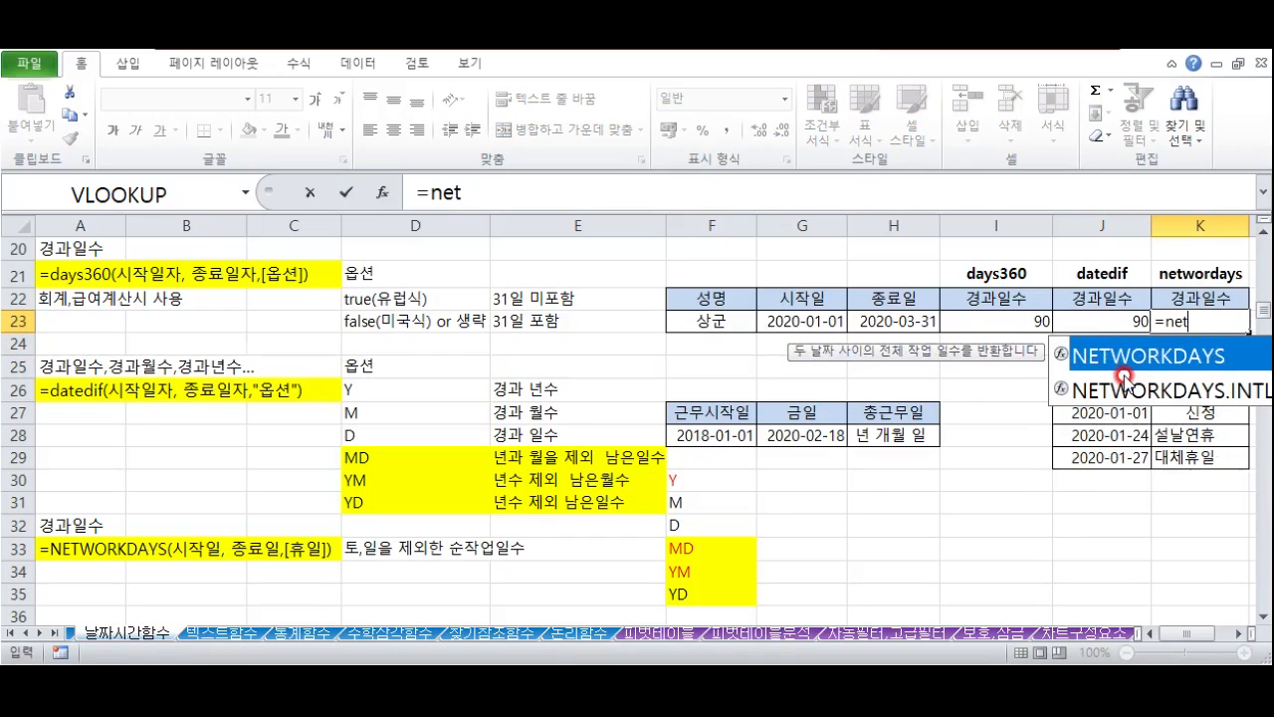
{"action": "double_click", "coordinate": [1130, 356]}
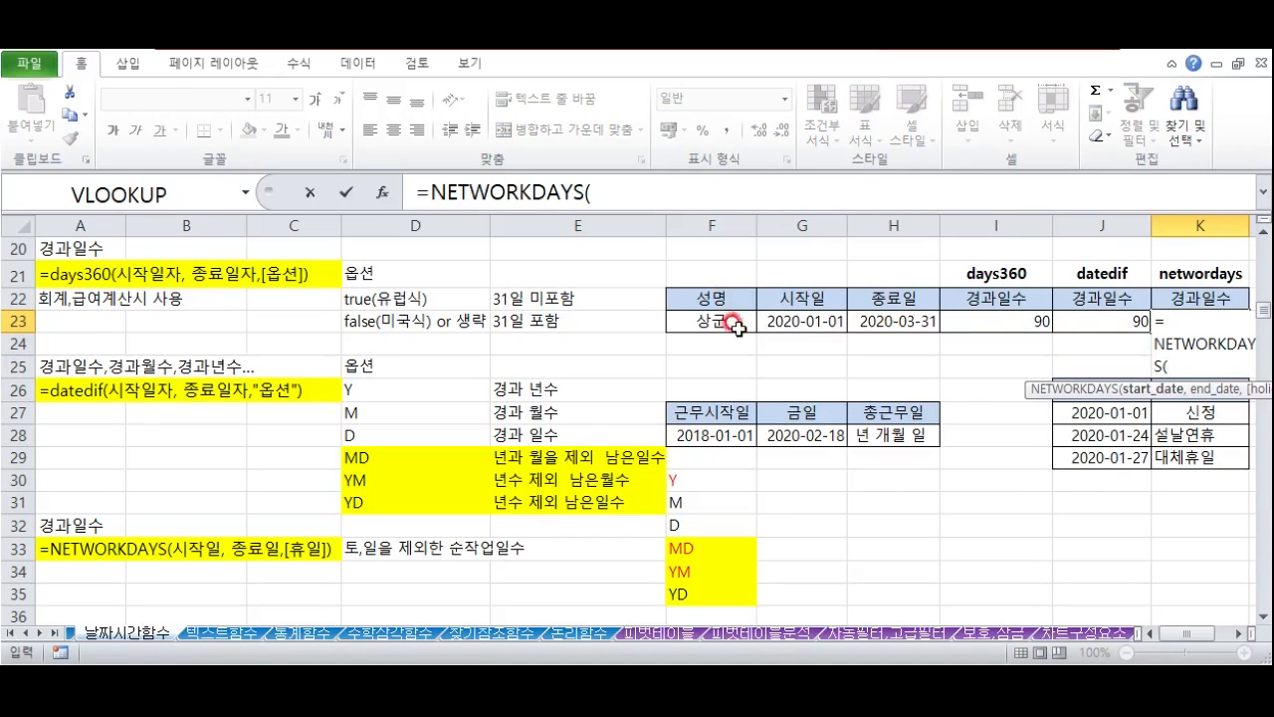
{"action": "left_click", "coordinate": [772, 324]}
{"action": "type", "text": ","}
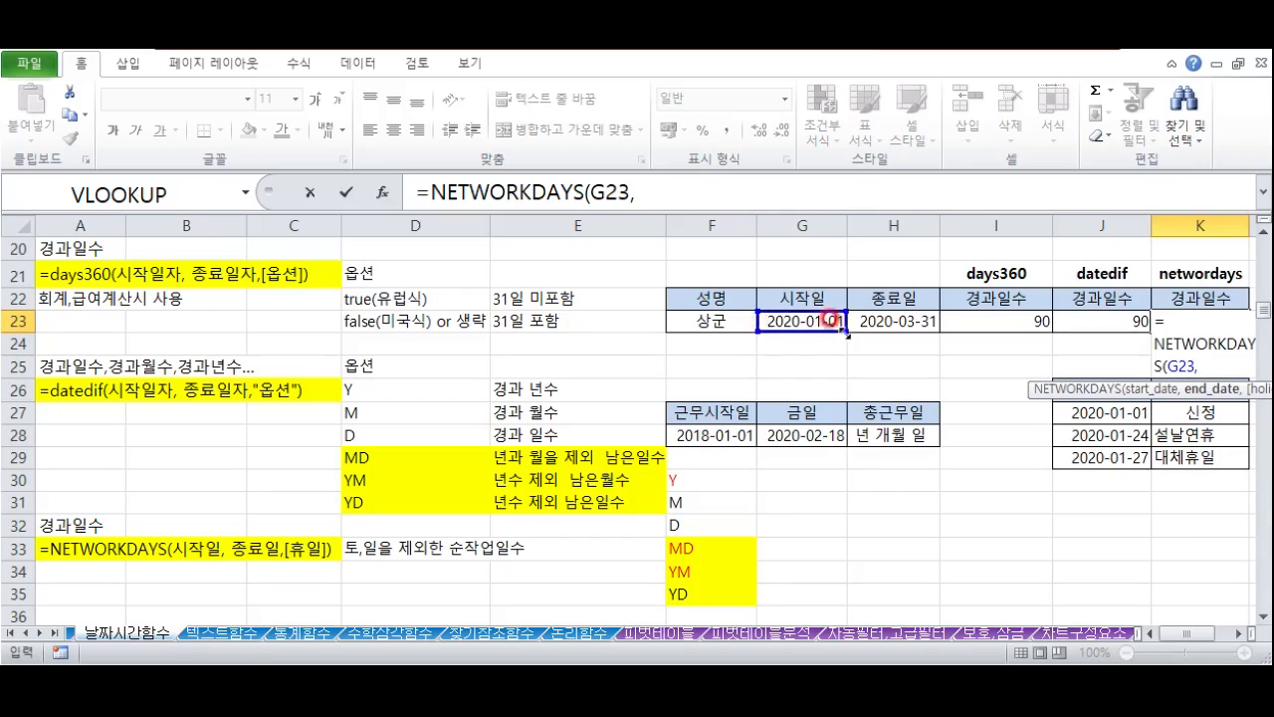
{"action": "left_click", "coordinate": [862, 321]}
{"action": "type", "text": ")"}
{"action": "key", "text": "Return"}
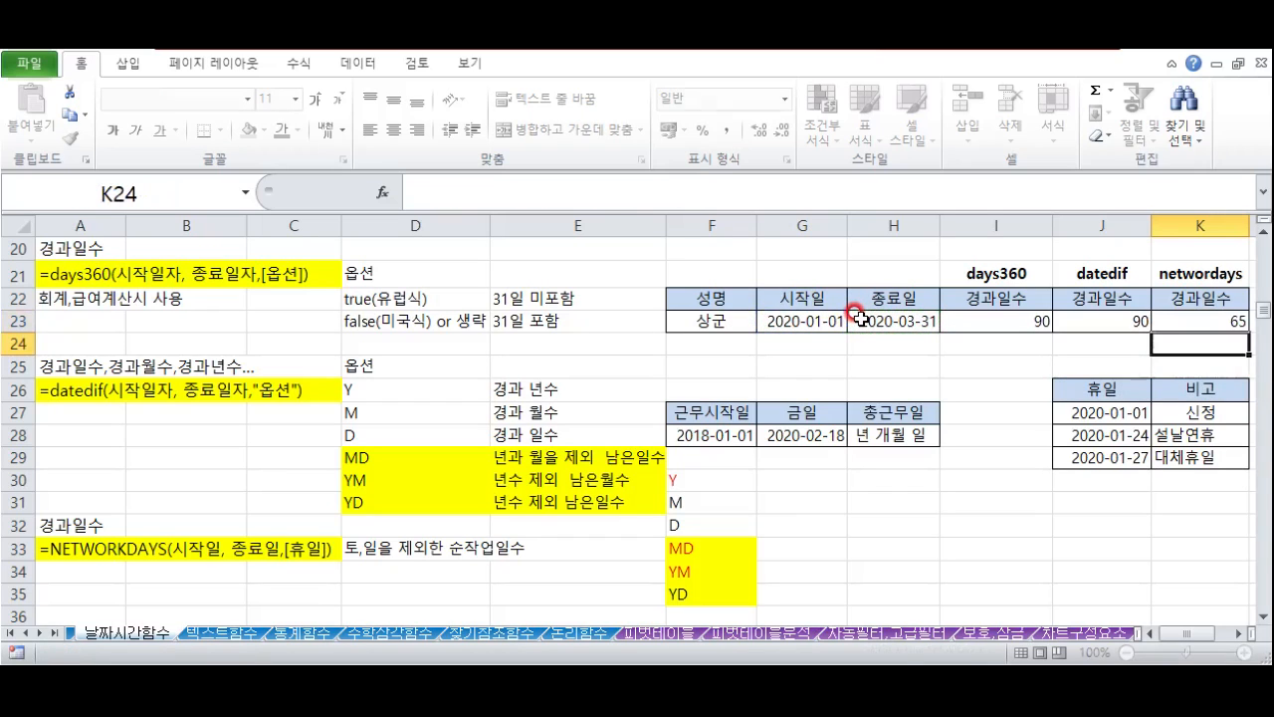
Step: Compare the DAYS360, DATEDIF and NETWORKDAYS results in I23:K23 and read the NETWORKDAYS note in D33
{"action": "left_click", "coordinate": [983, 319]}
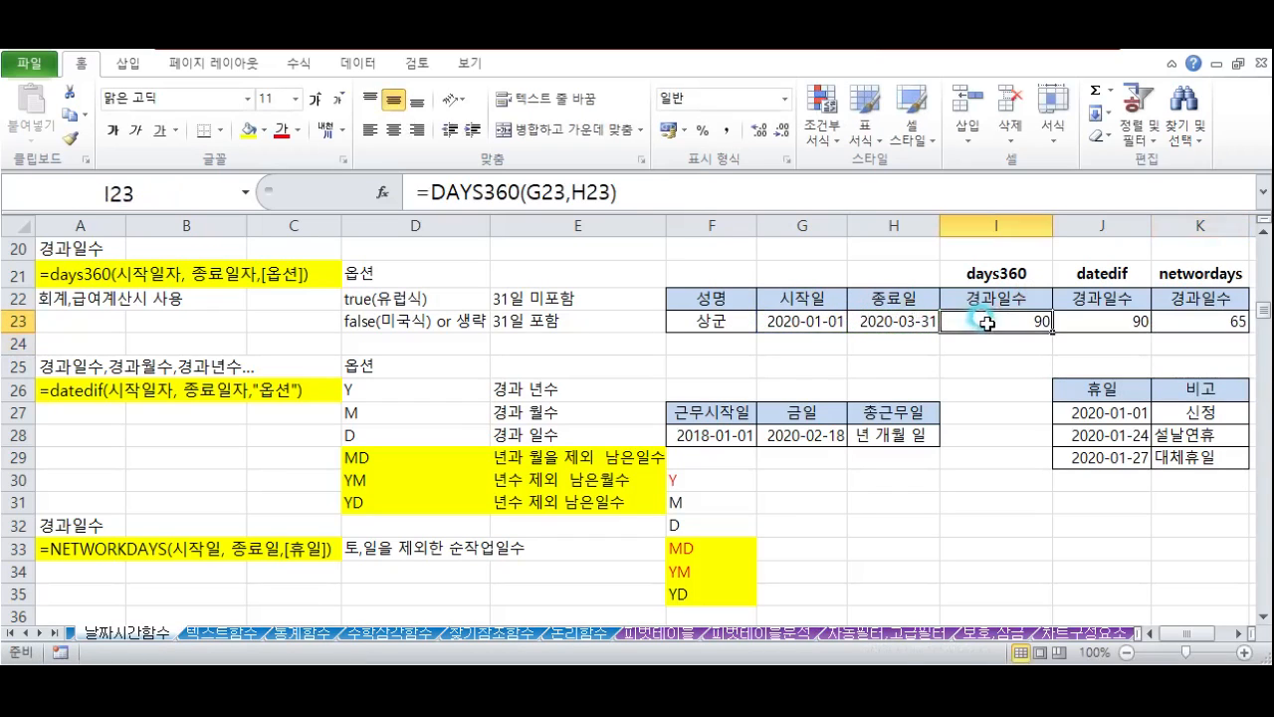
{"action": "left_click", "coordinate": [1099, 320]}
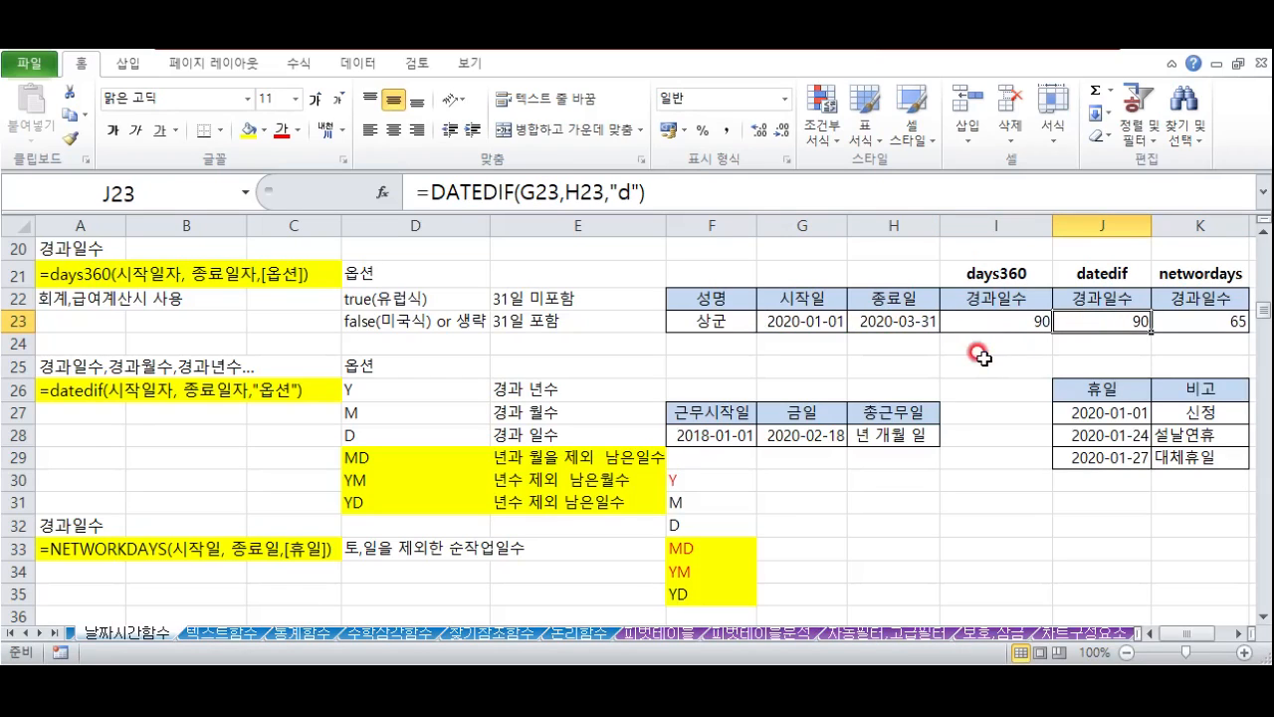
{"action": "left_click", "coordinate": [1187, 320]}
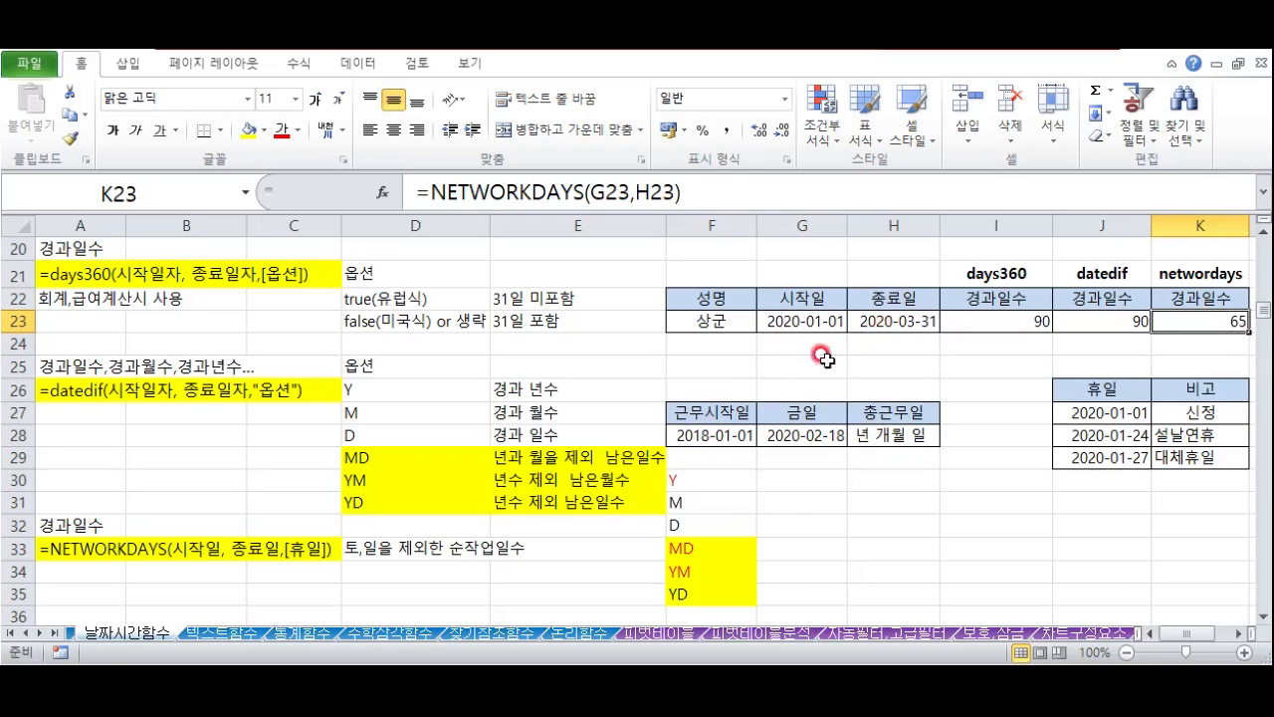
{"action": "left_click", "coordinate": [417, 544]}
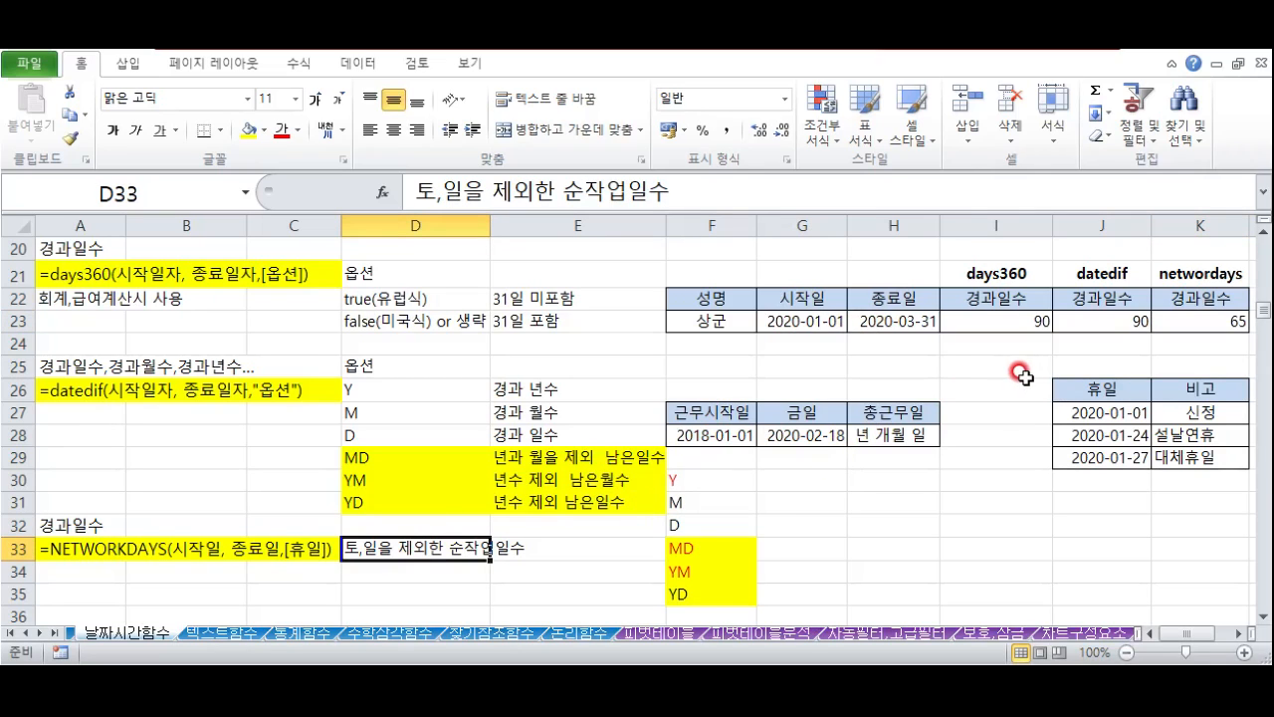
Step: Add the holiday dates J27:J29 as the holidays argument of the NETWORKDAYS formula in K23 and check the result
{"action": "left_click", "coordinate": [1200, 322]}
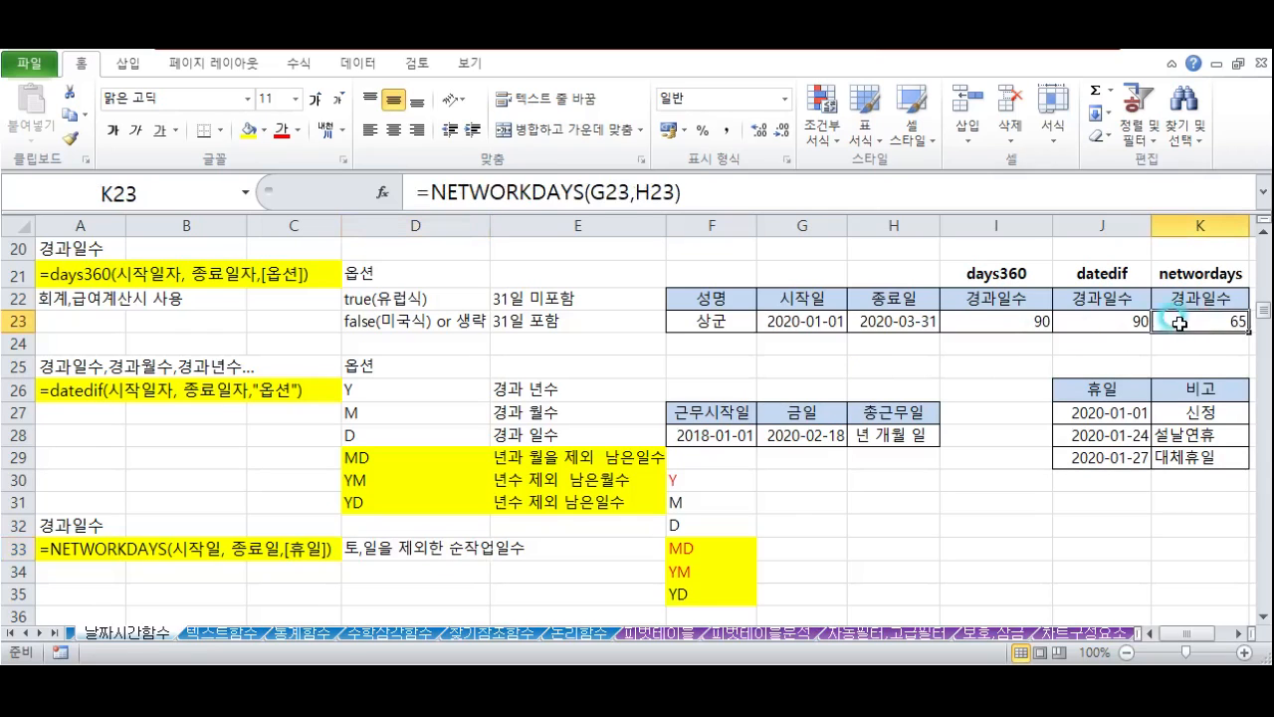
{"action": "left_click", "coordinate": [676, 192]}
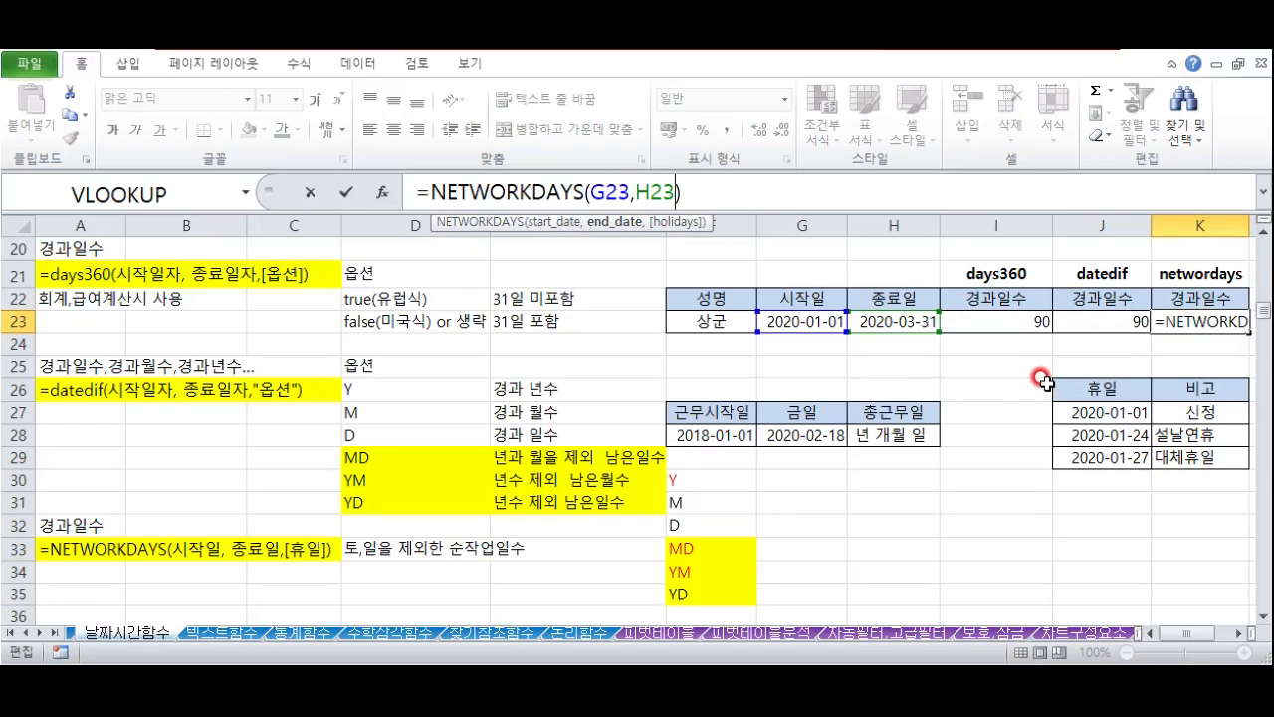
{"action": "type", "text": ","}
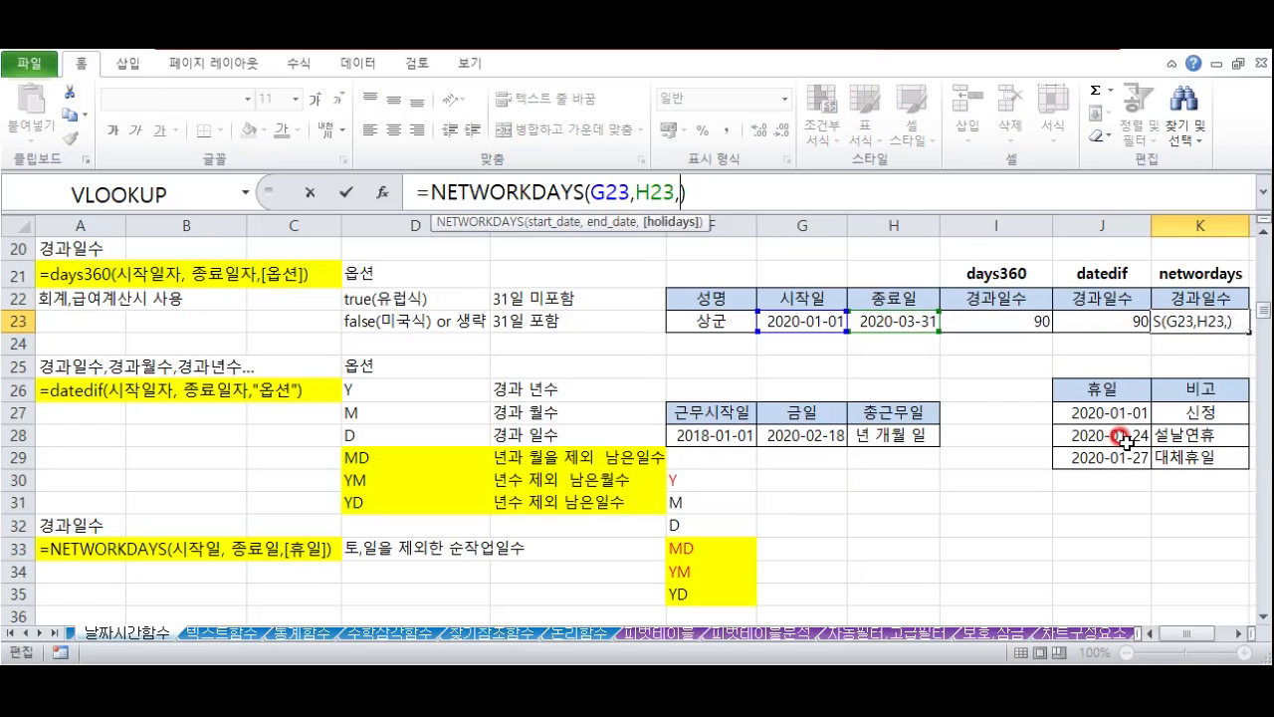
{"action": "left_click_drag", "start_coordinate": [1120, 416], "coordinate": [1117, 458]}
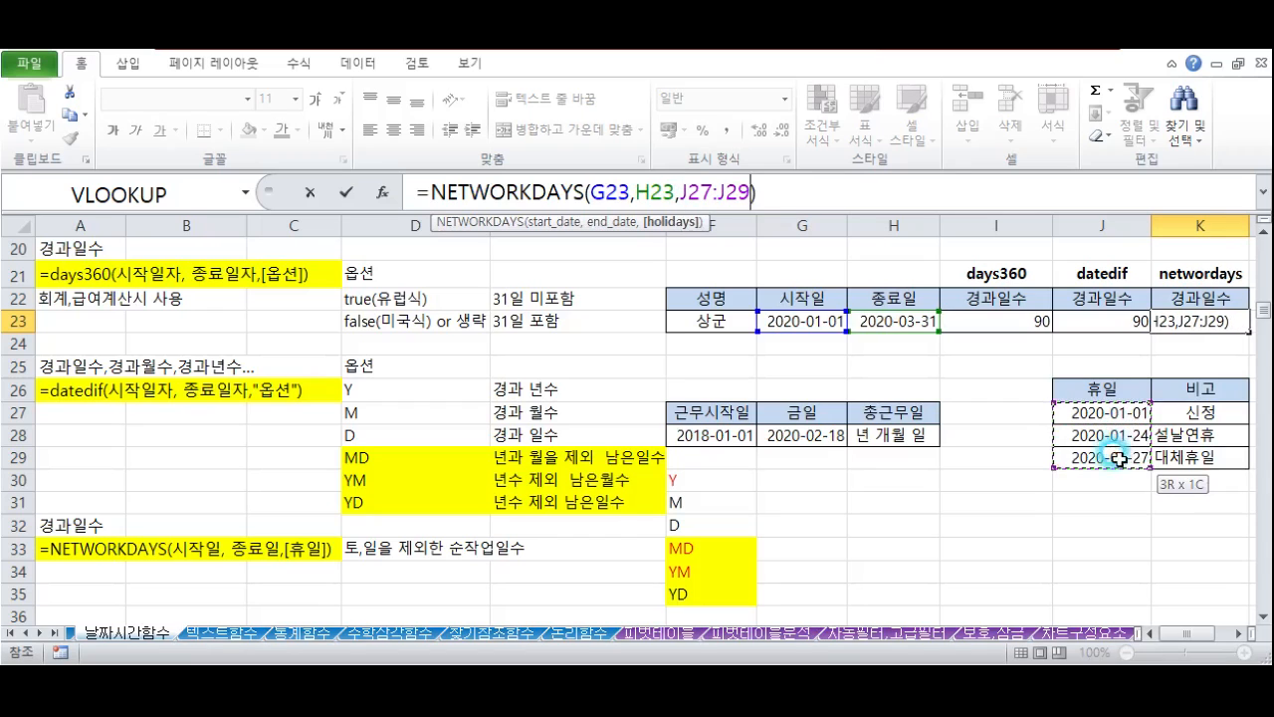
{"action": "key", "text": "Return"}
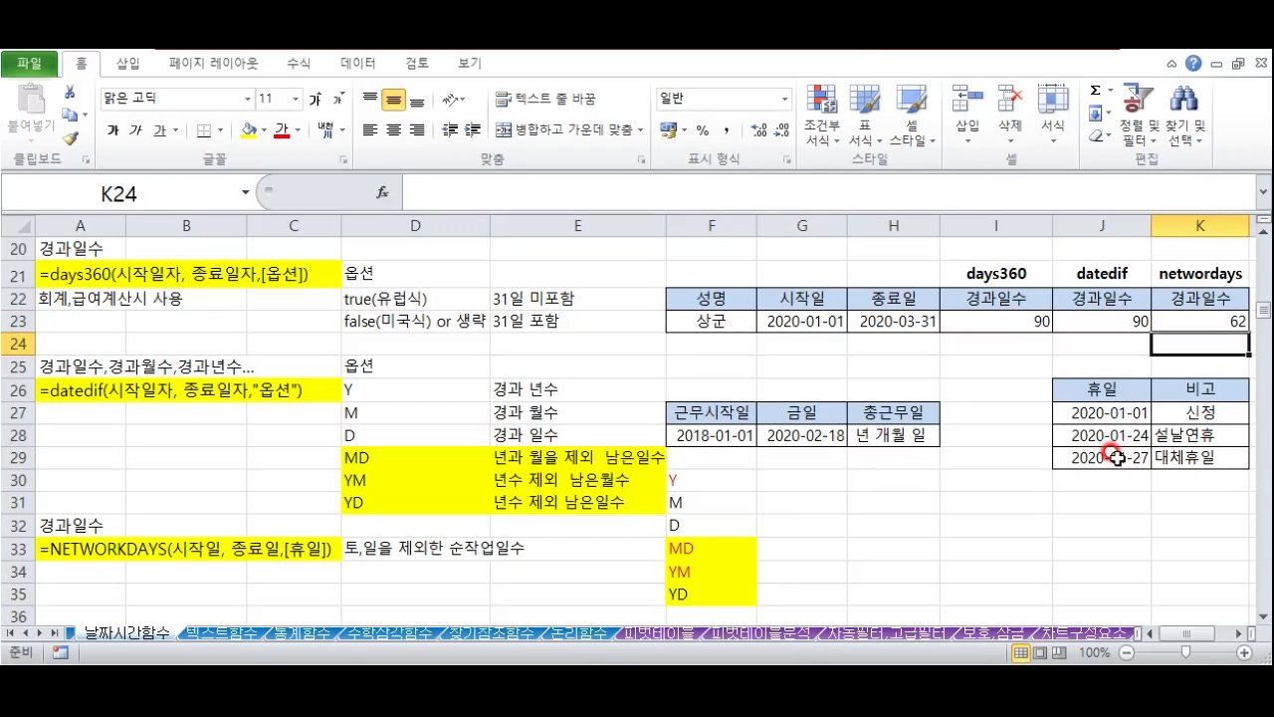
{"action": "left_click", "coordinate": [1195, 318]}
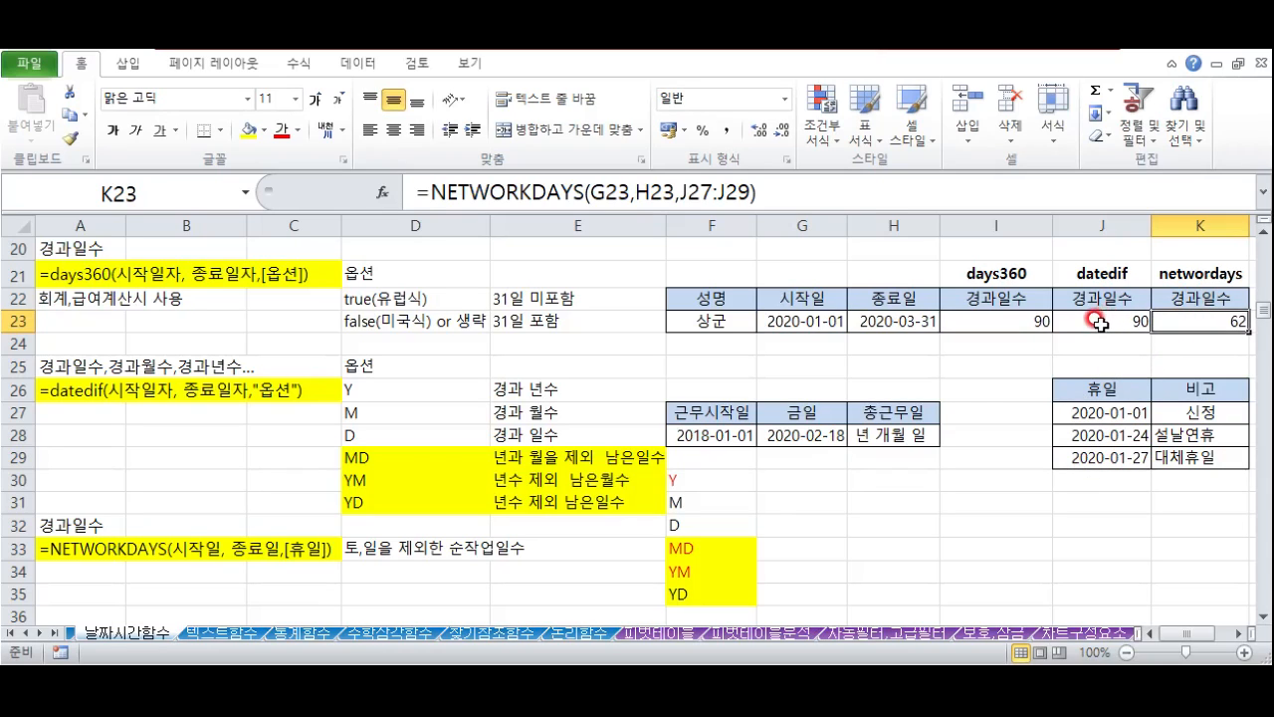
Step: Add the TRUE (유럽식) method argument to the formula in I23, making it =DAYS360(G23,H23,TRUE)
{"action": "left_click", "coordinate": [1014, 321]}
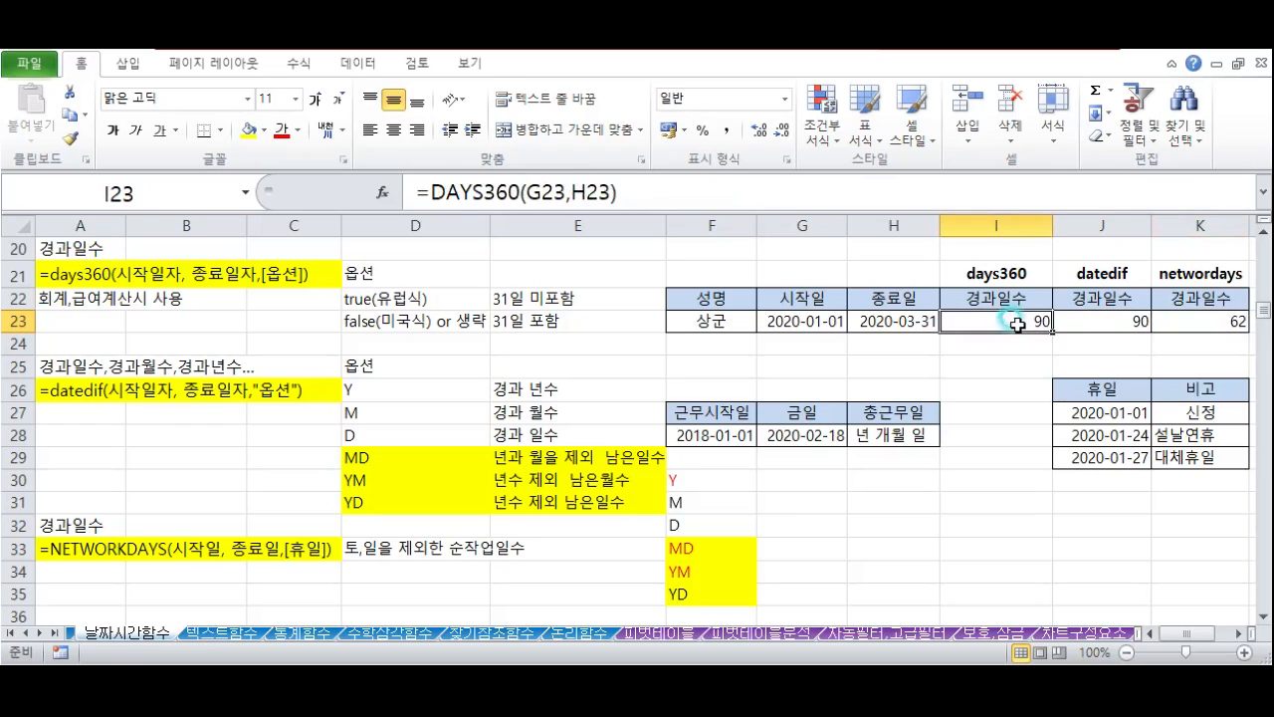
{"action": "left_click", "coordinate": [609, 193]}
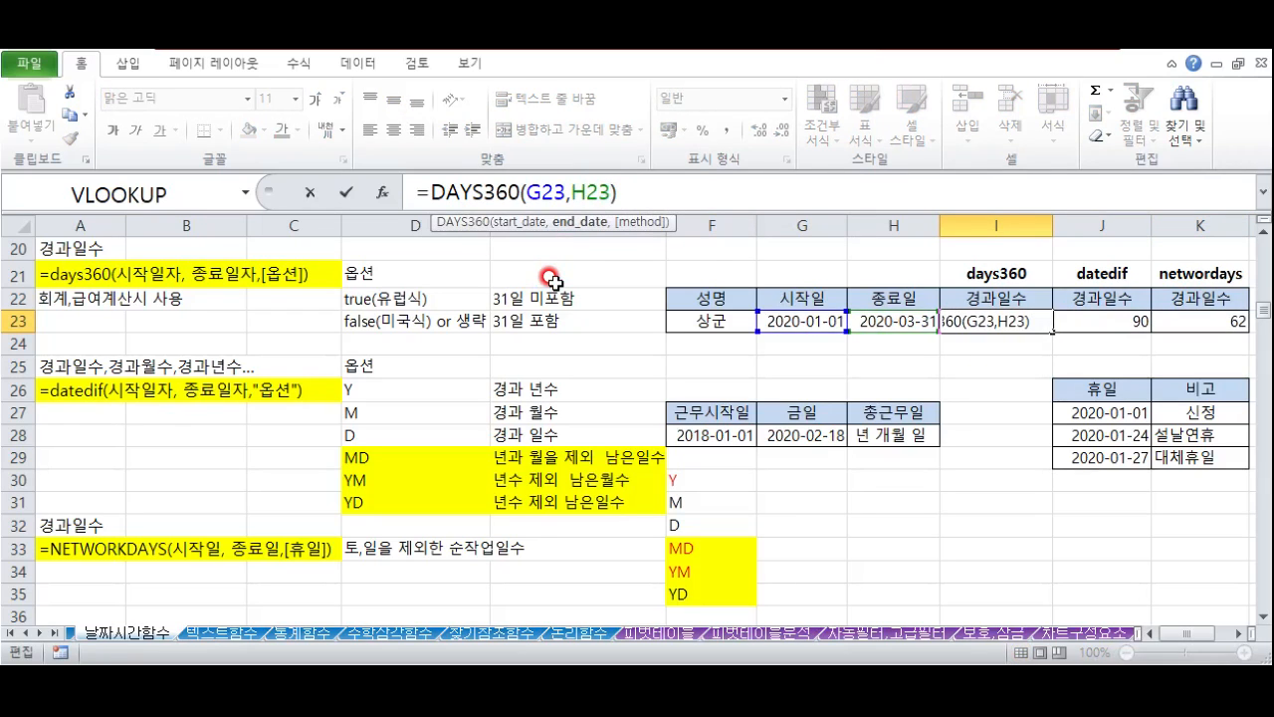
{"action": "type", "text": ","}
{"action": "key", "text": "Escape"}
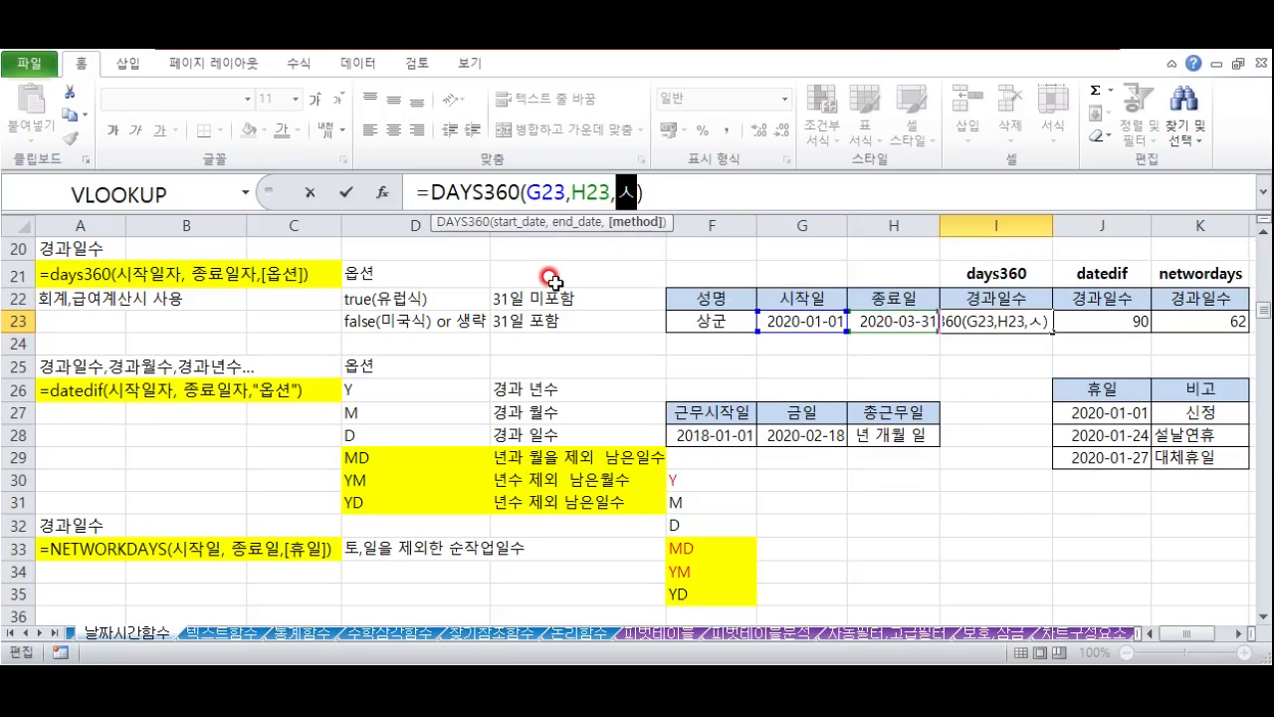
{"action": "type", "text": "t"}
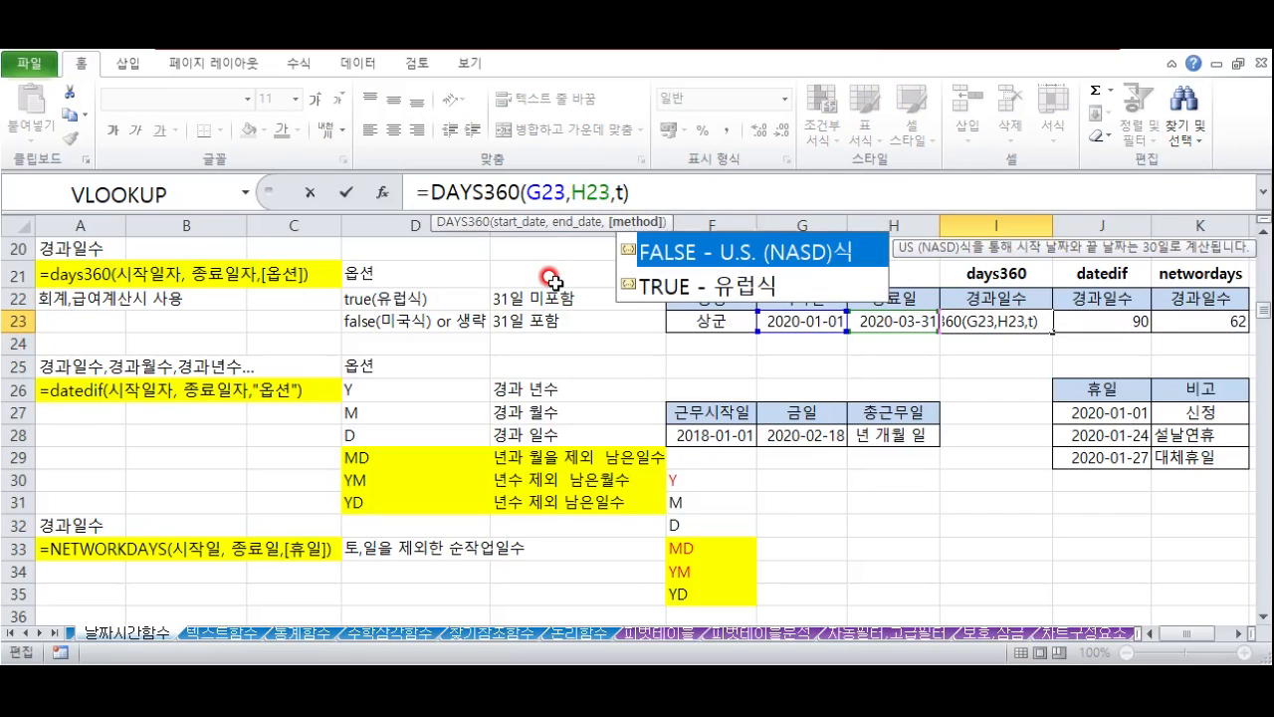
{"action": "double_click", "coordinate": [697, 286]}
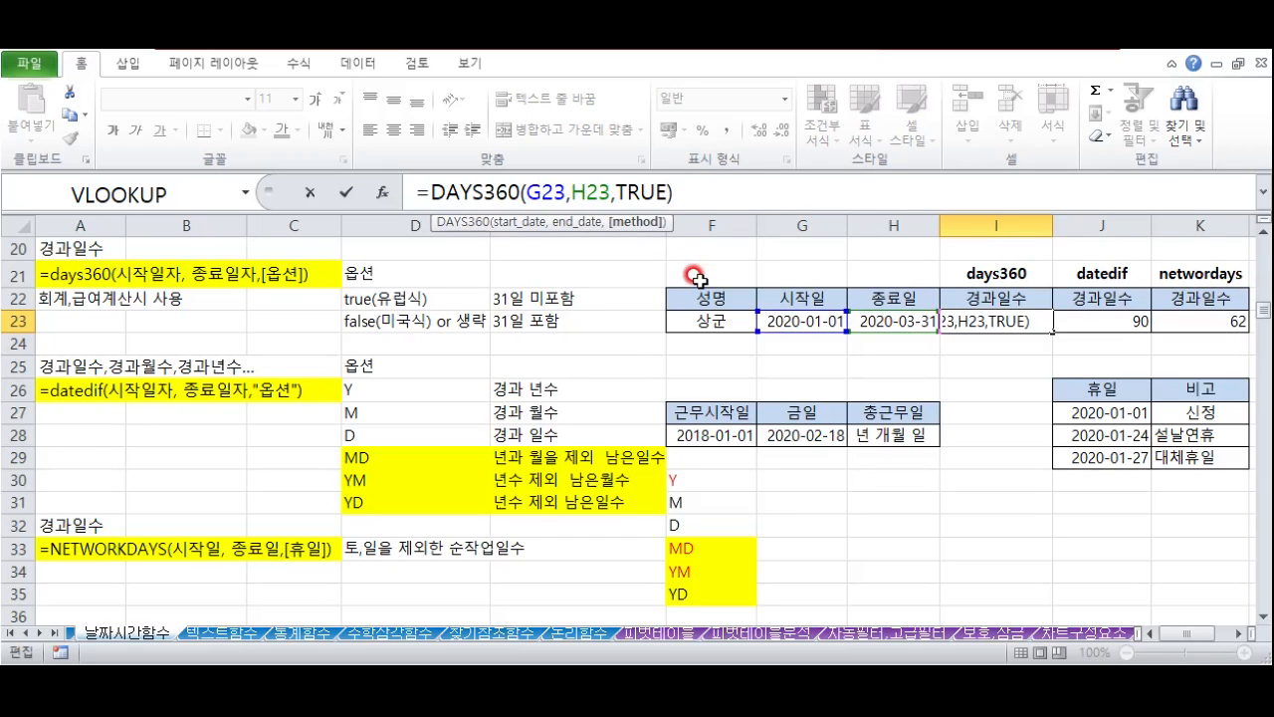
{"action": "key", "text": "Return"}
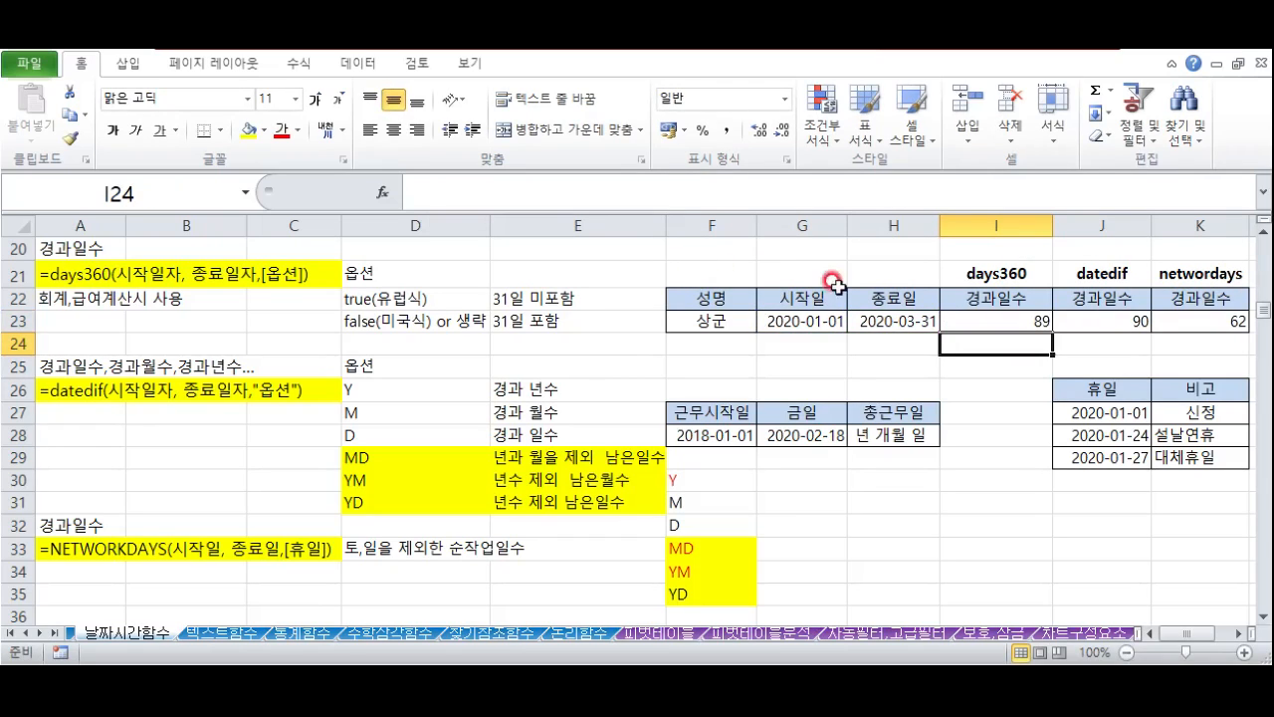
Step: Review the DAYS360 formula in I23, the DATEDIF formula in J23 and the DATEDIF description in A25
{"action": "left_click", "coordinate": [1001, 317]}
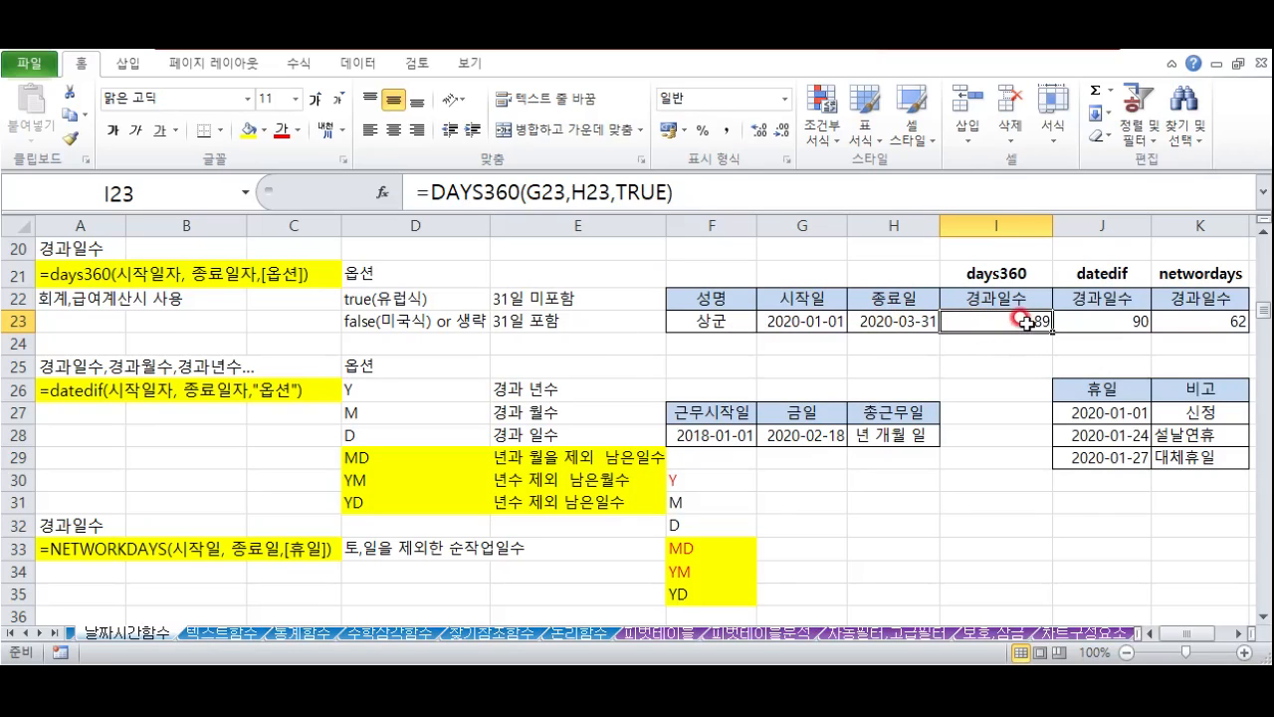
{"action": "left_click", "coordinate": [1085, 321]}
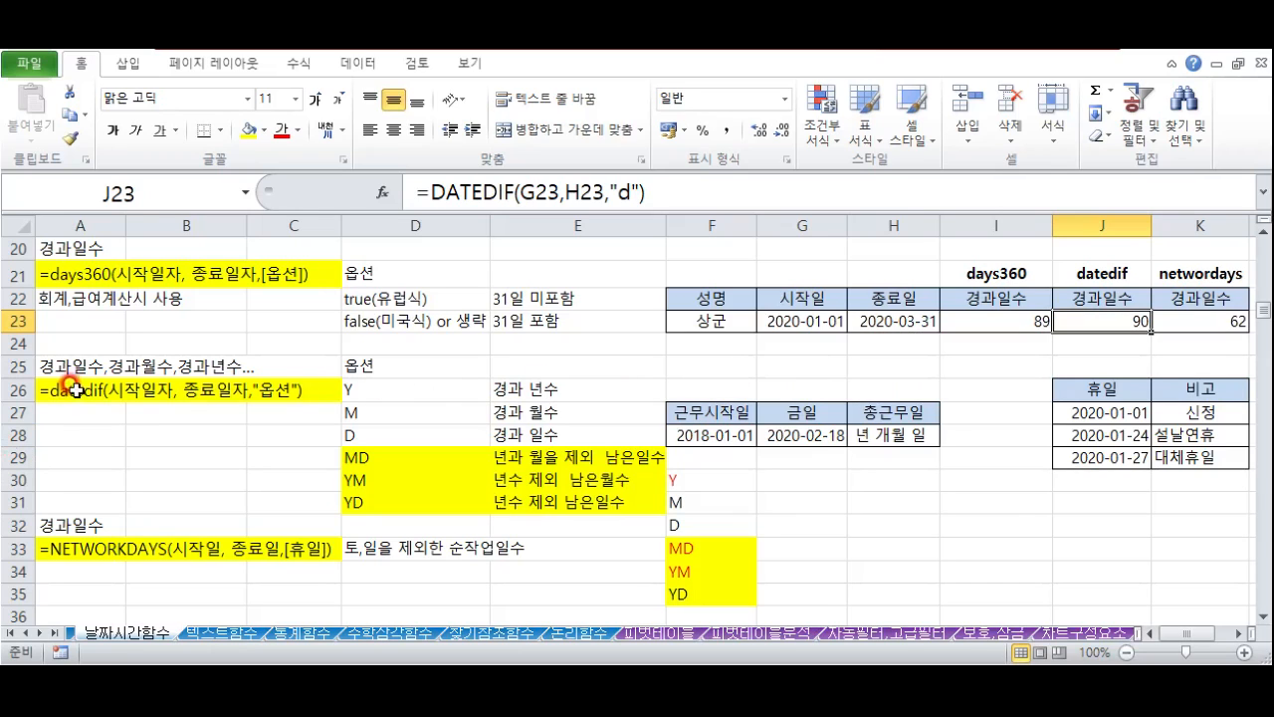
{"action": "left_click_drag", "start_coordinate": [50, 364], "coordinate": [302, 366]}
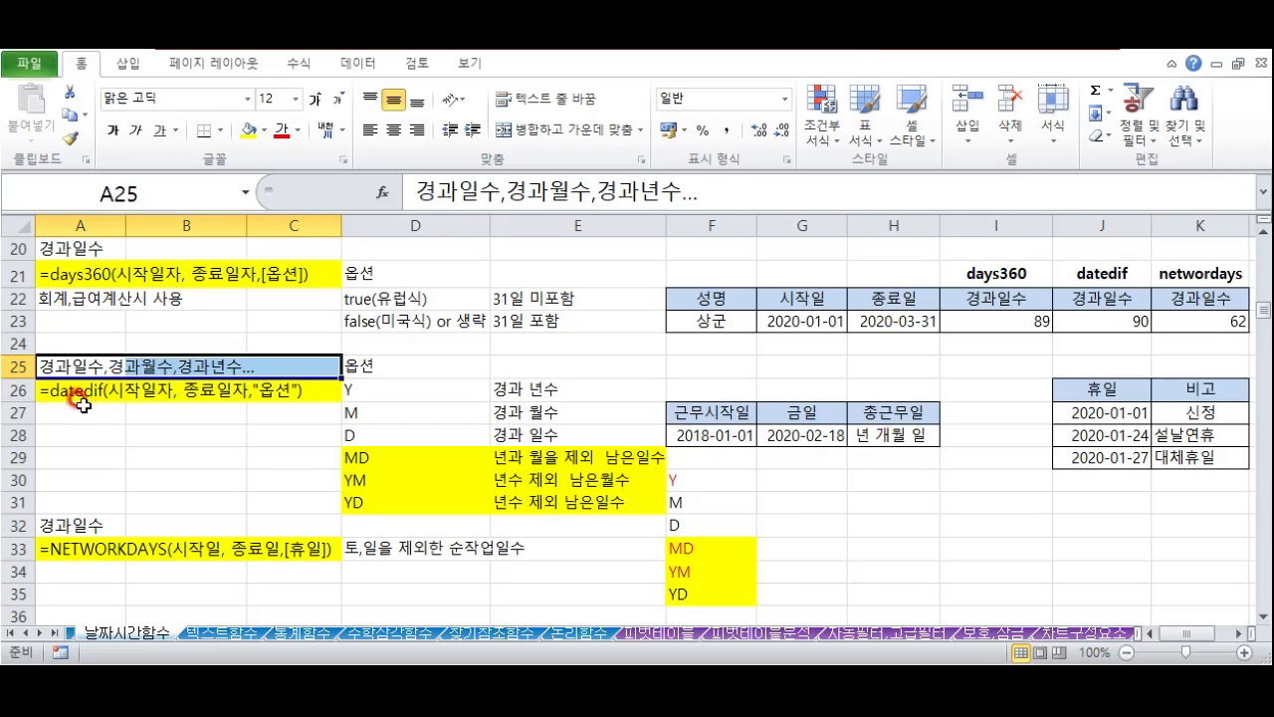
Step: Review the DATEDIF option codes in D26:D31 and their descriptions in column E, including the MD, YM and YD options
{"action": "left_click_drag", "start_coordinate": [377, 387], "coordinate": [399, 499]}
{"action": "left_click_drag", "start_coordinate": [528, 389], "coordinate": [522, 428]}
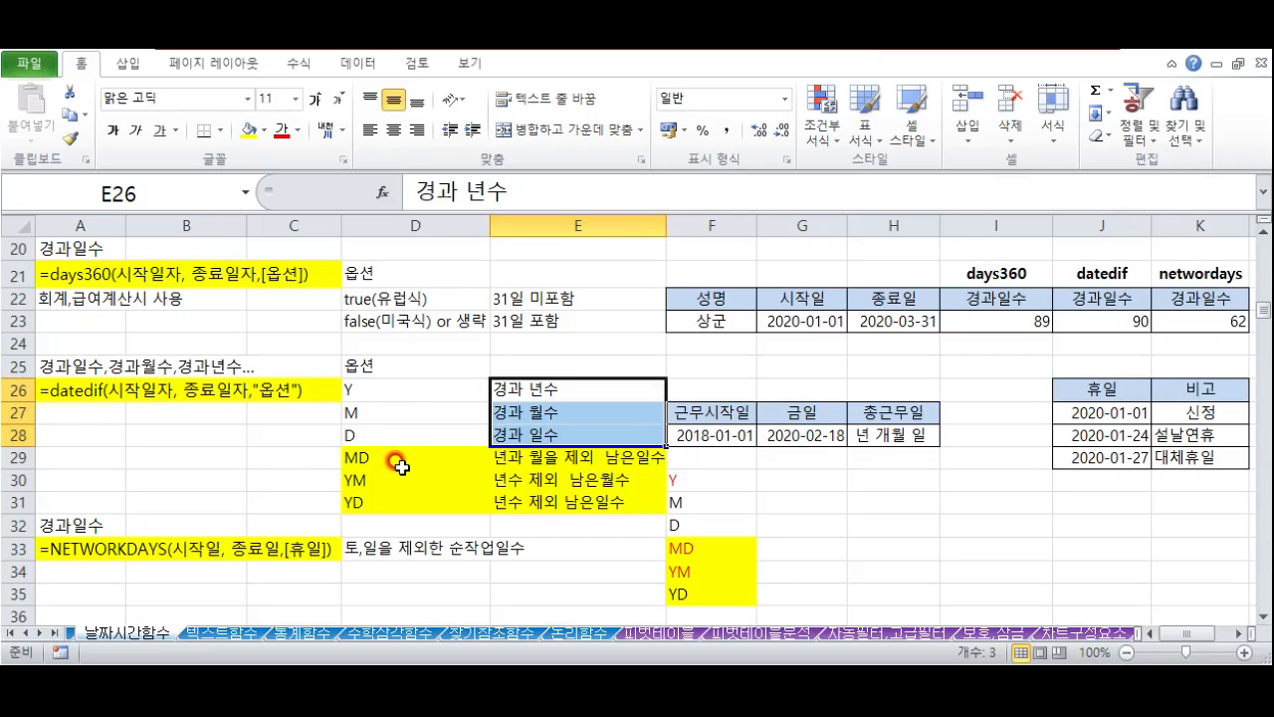
{"action": "left_click_drag", "start_coordinate": [376, 462], "coordinate": [378, 503]}
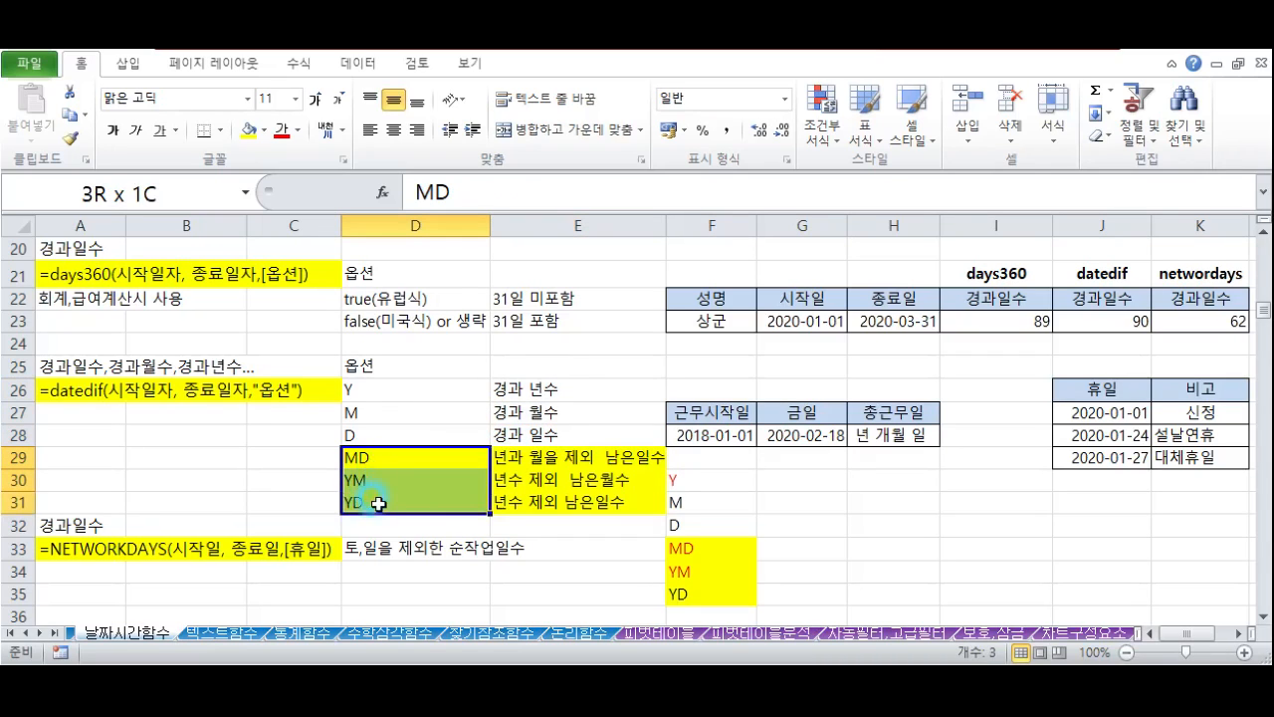
{"action": "left_click", "coordinate": [524, 458]}
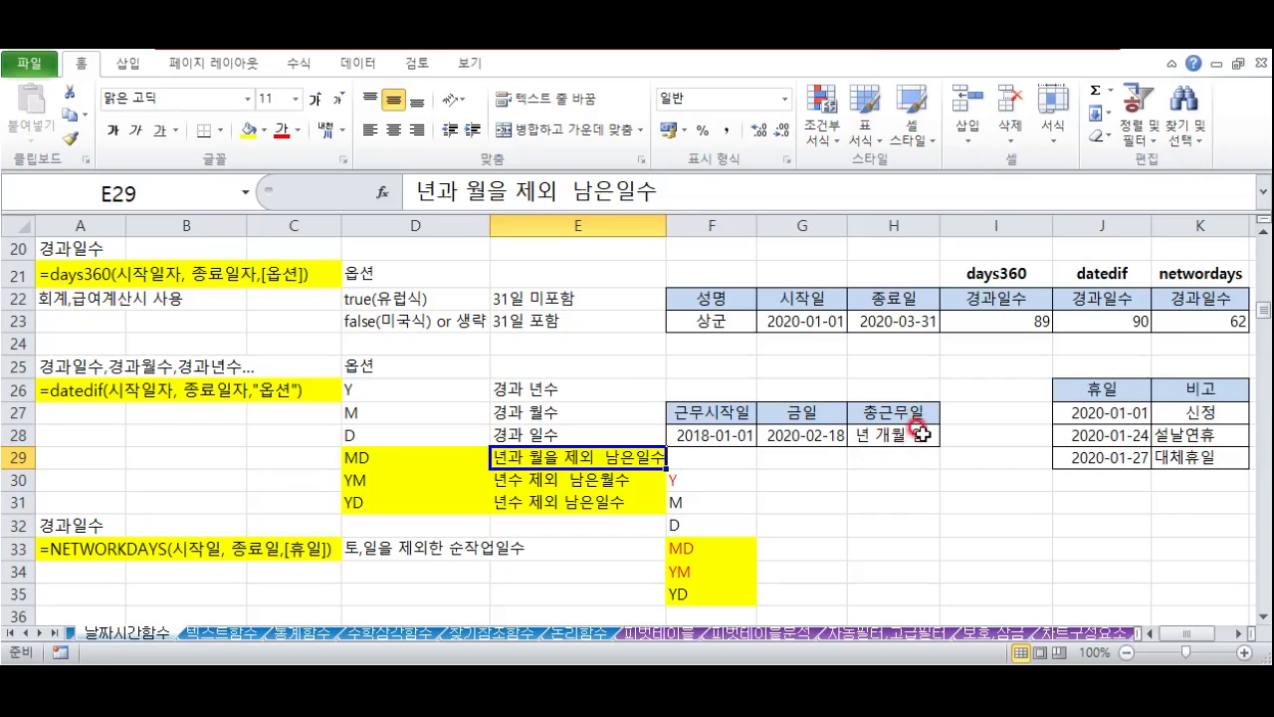
Step: Start a DATEDIF formula in G30 with absolute references to the start date $F$28 and the end date $G$28
{"action": "left_click", "coordinate": [786, 479]}
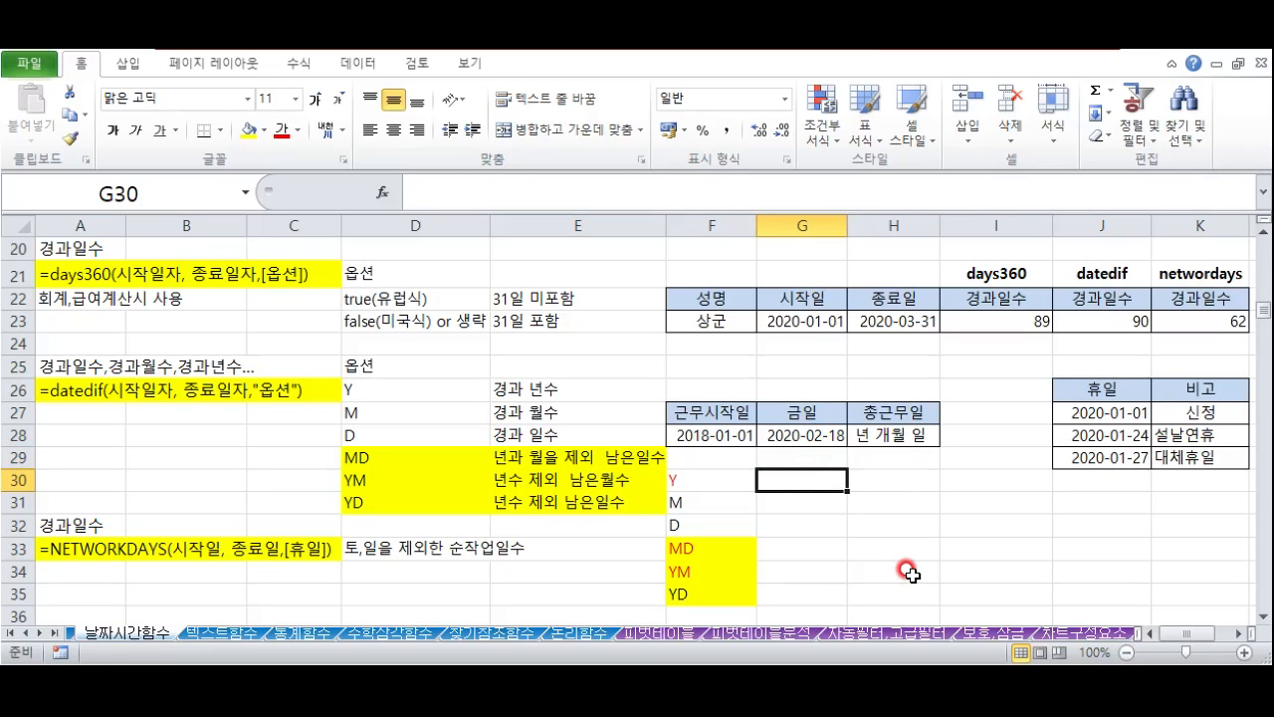
{"action": "type", "text": "=da"}
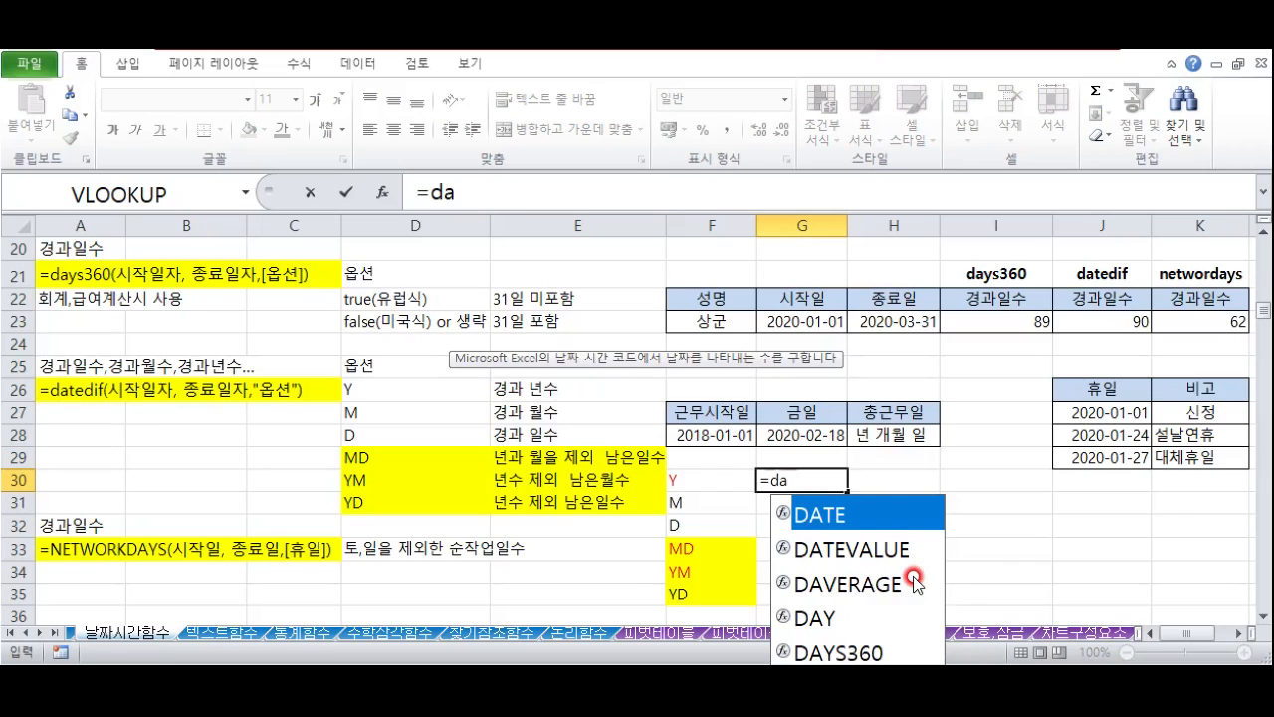
{"action": "type", "text": "t"}
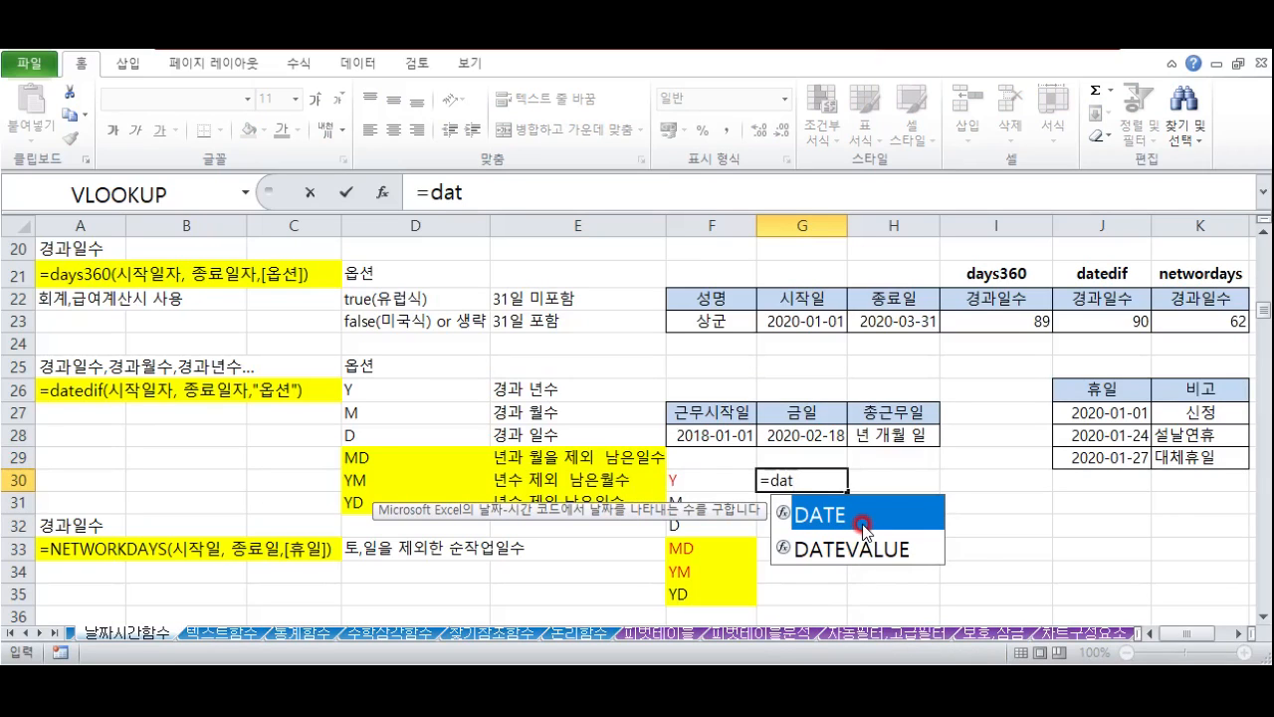
{"action": "type", "text": "edif("}
{"action": "left_click", "coordinate": [675, 436]}
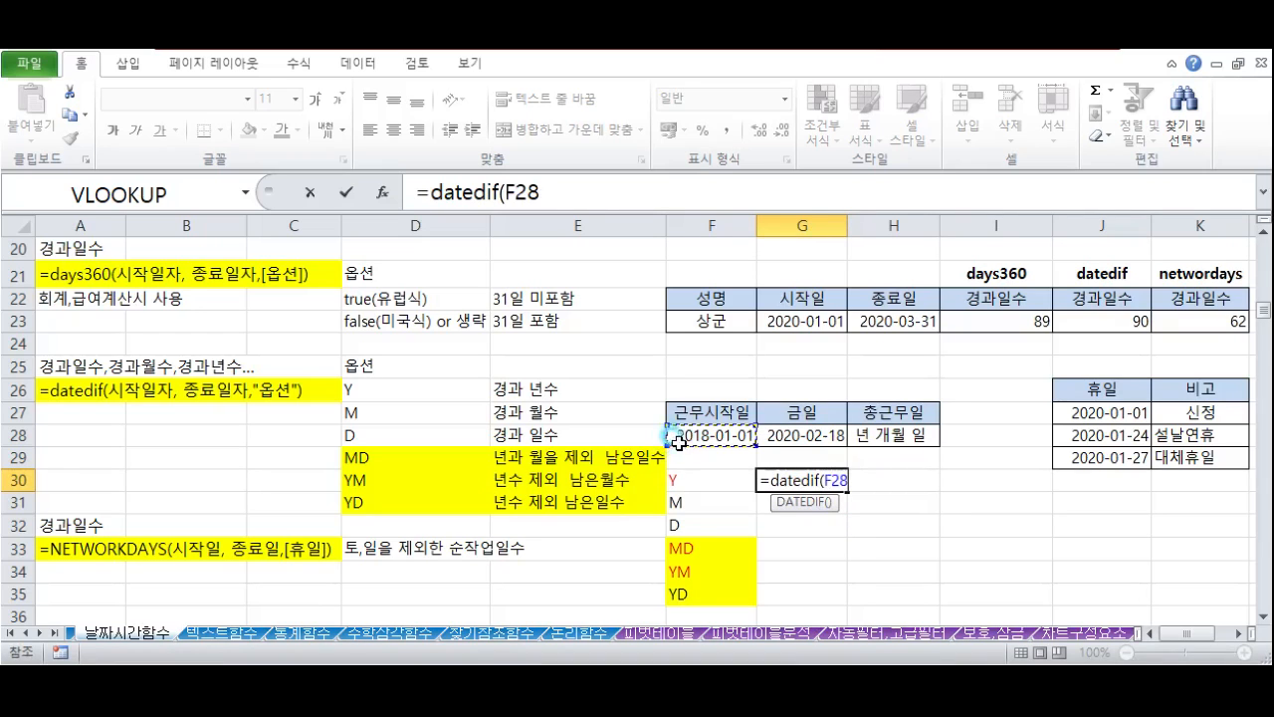
{"action": "type", "text": ","}
{"action": "left_click", "coordinate": [768, 438]}
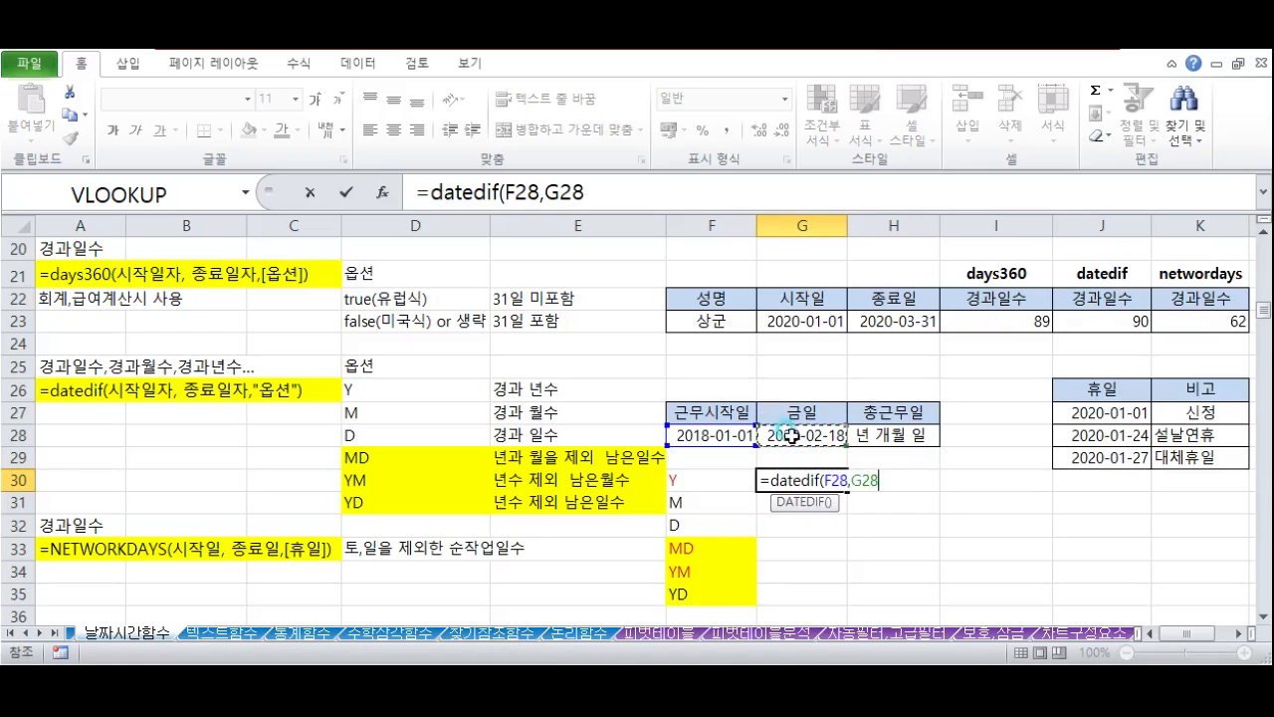
{"action": "left_click_drag", "start_coordinate": [583, 191], "coordinate": [494, 185]}
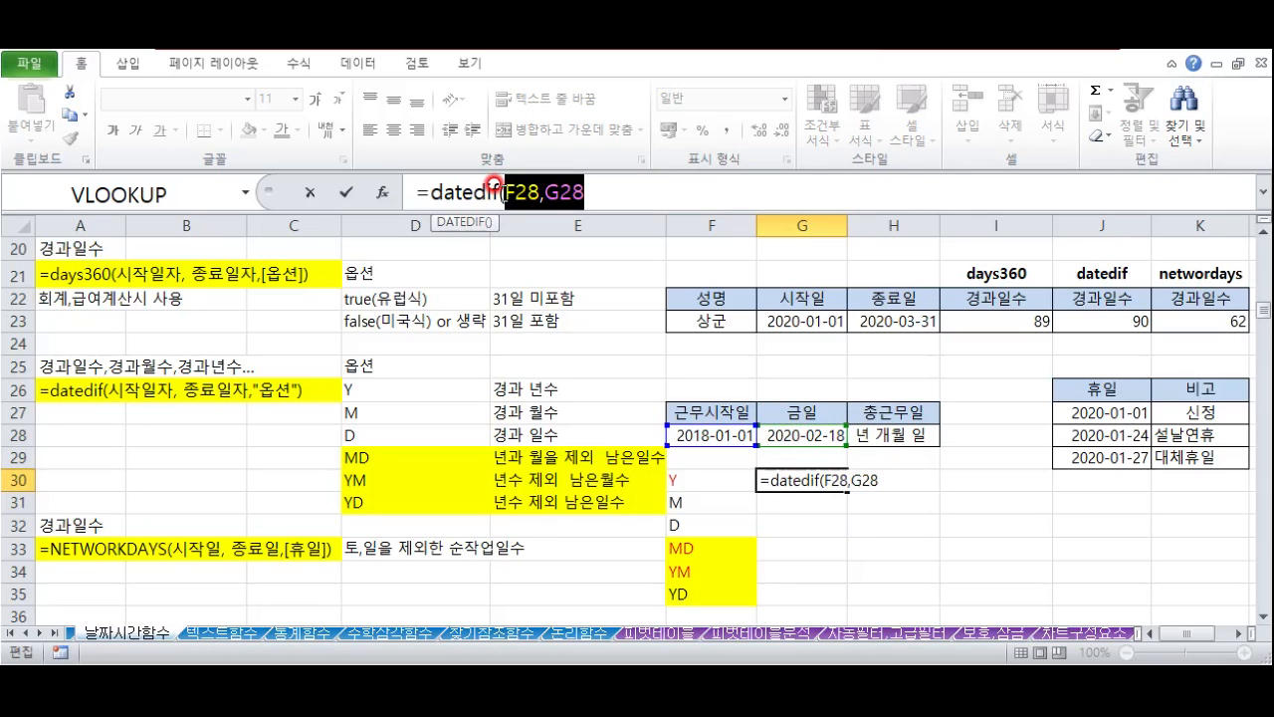
{"action": "key", "text": "F4"}
{"action": "left_click", "coordinate": [639, 185]}
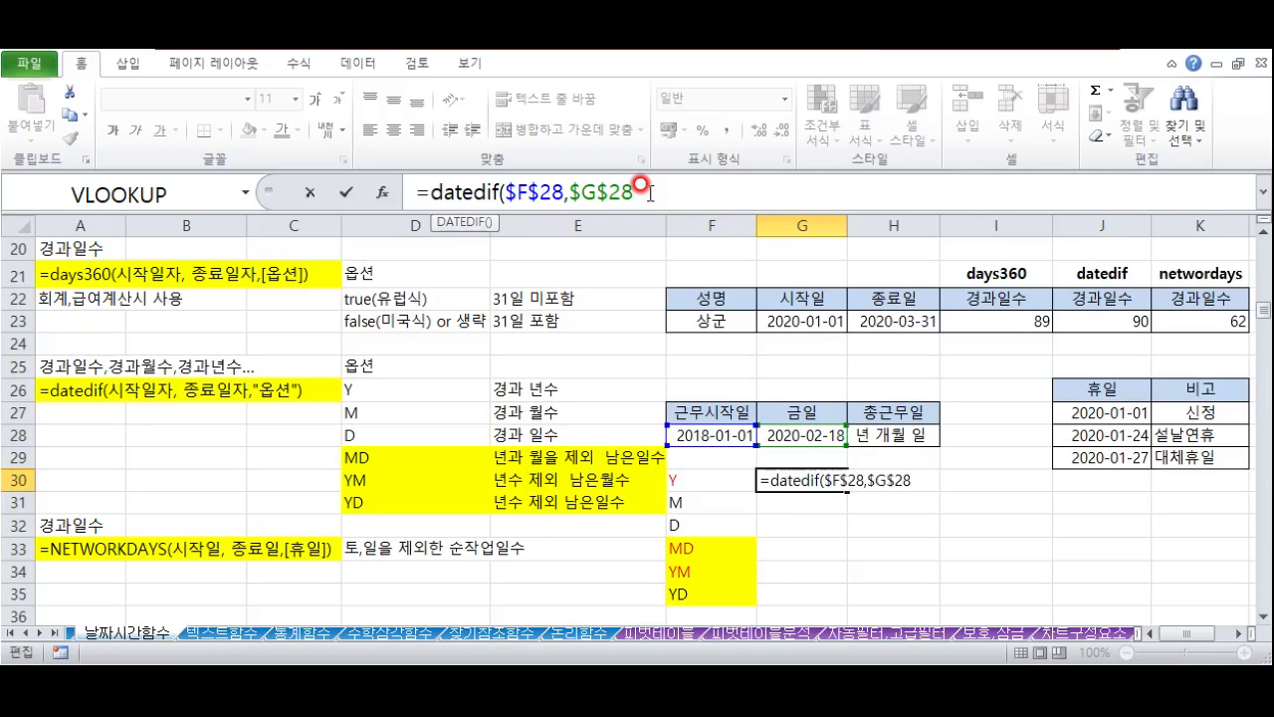
Step: Add F30 as the option argument to complete =DATEDIF($F$28,$G$28,F30) in G30, and fill the formula down through G35
{"action": "left_click", "coordinate": [685, 478]}
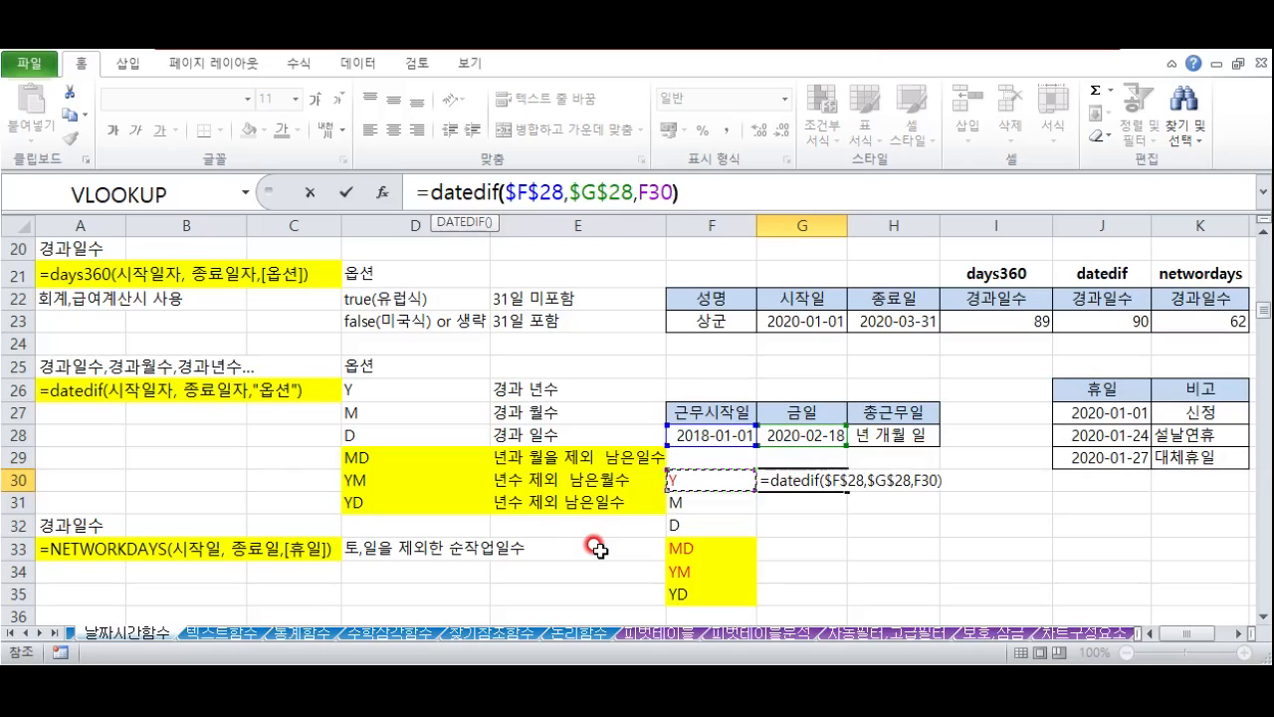
{"action": "key", "text": "Return"}
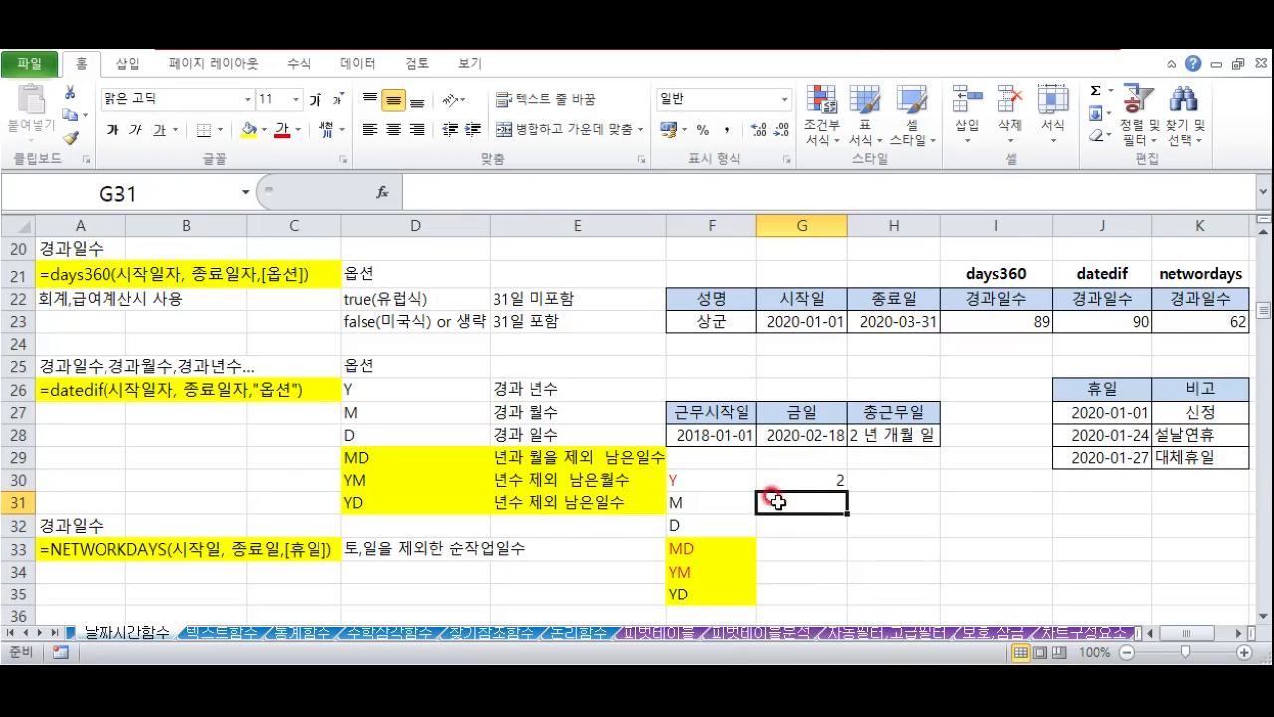
{"action": "left_click", "coordinate": [805, 481]}
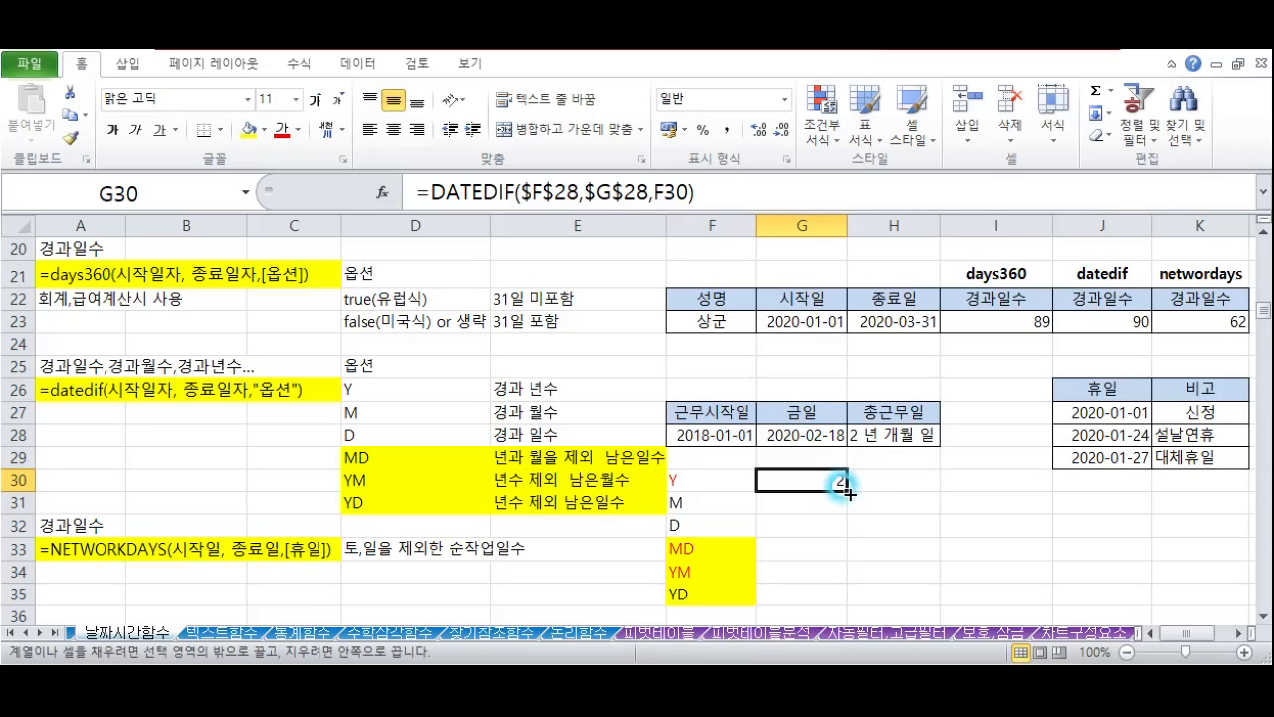
{"action": "left_click_drag", "start_coordinate": [844, 484], "coordinate": [828, 601]}
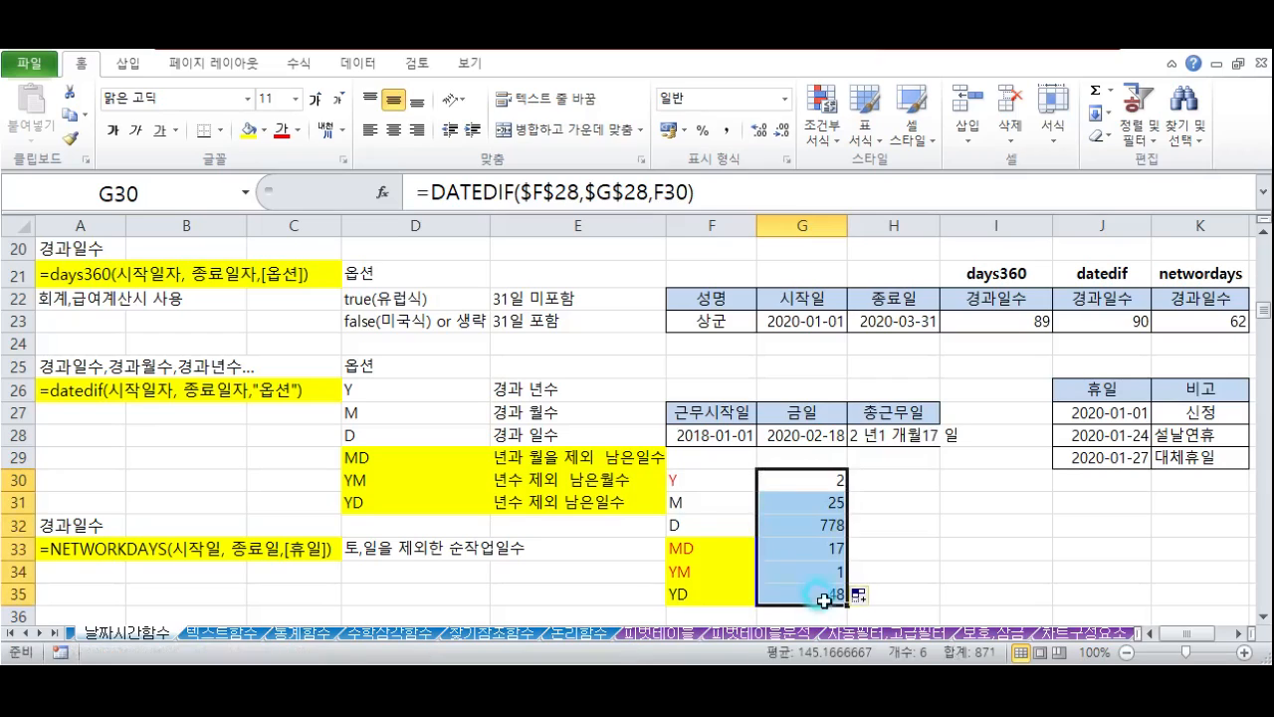
Step: Compare the DATEDIF results for the Y, M and D options in G30:G32
{"action": "left_click", "coordinate": [765, 480]}
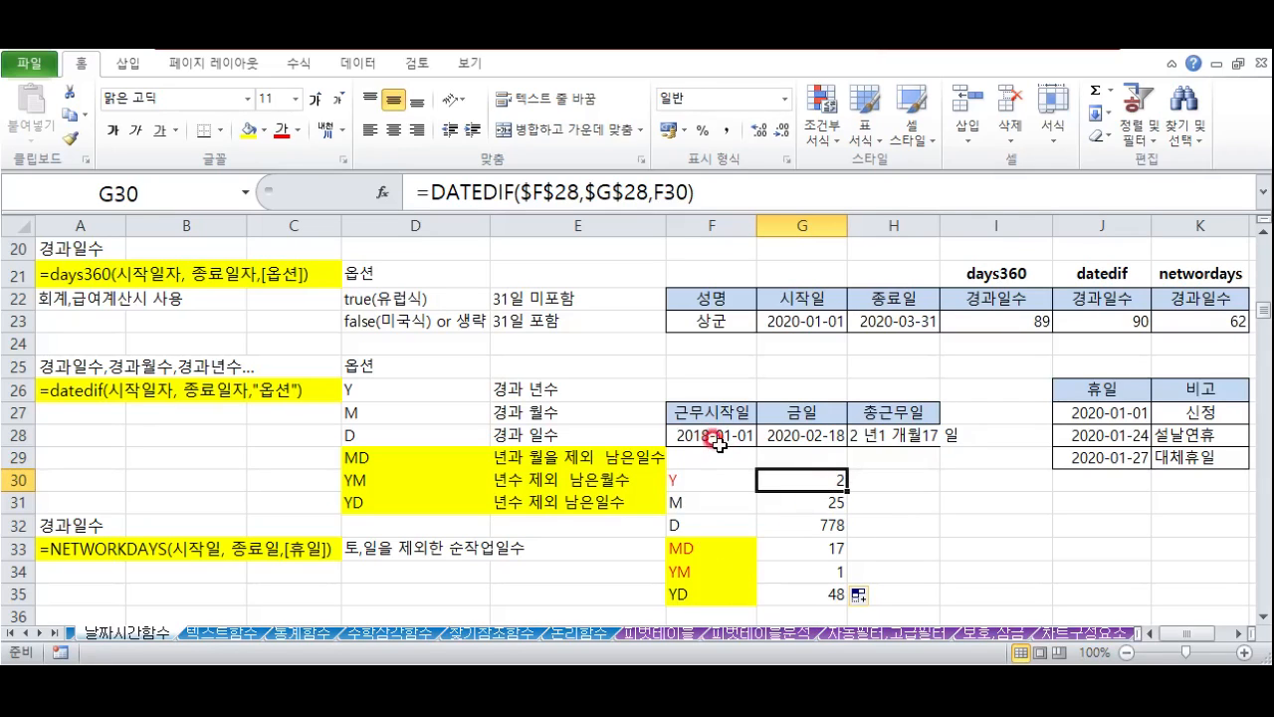
{"action": "left_click", "coordinate": [754, 500]}
{"action": "left_click_drag", "start_coordinate": [759, 500], "coordinate": [802, 501]}
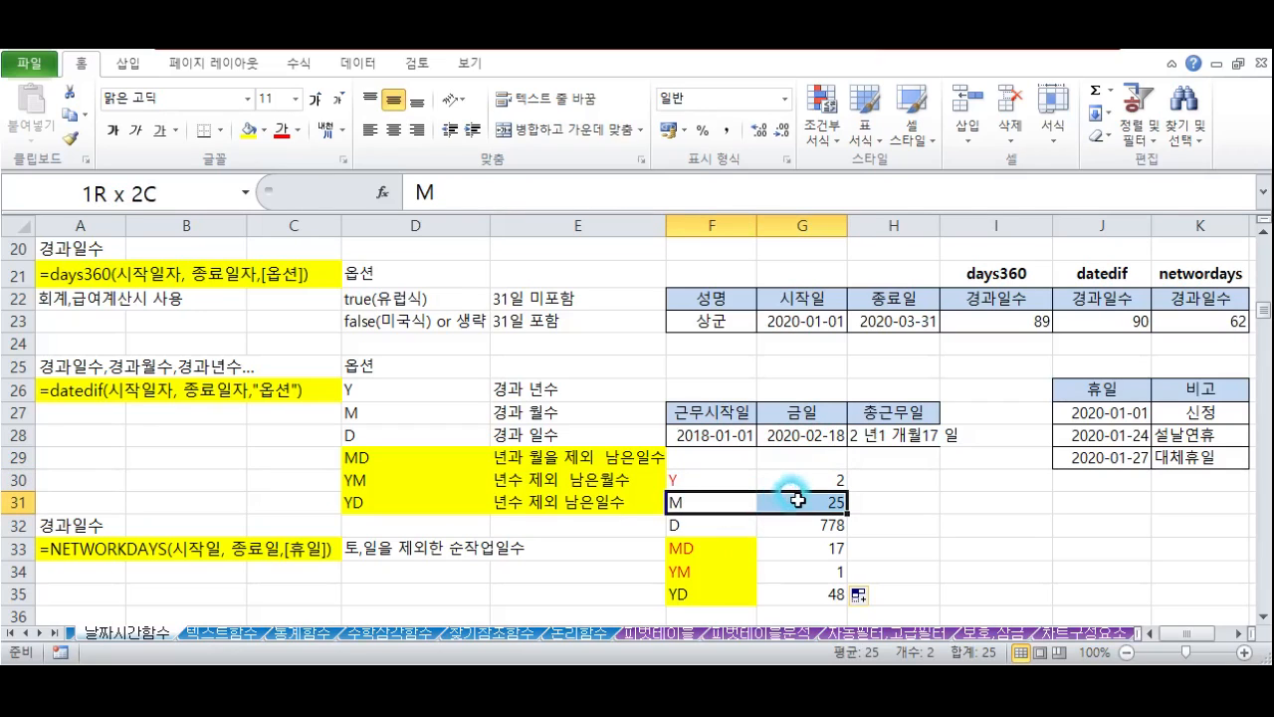
{"action": "left_click", "coordinate": [811, 525]}
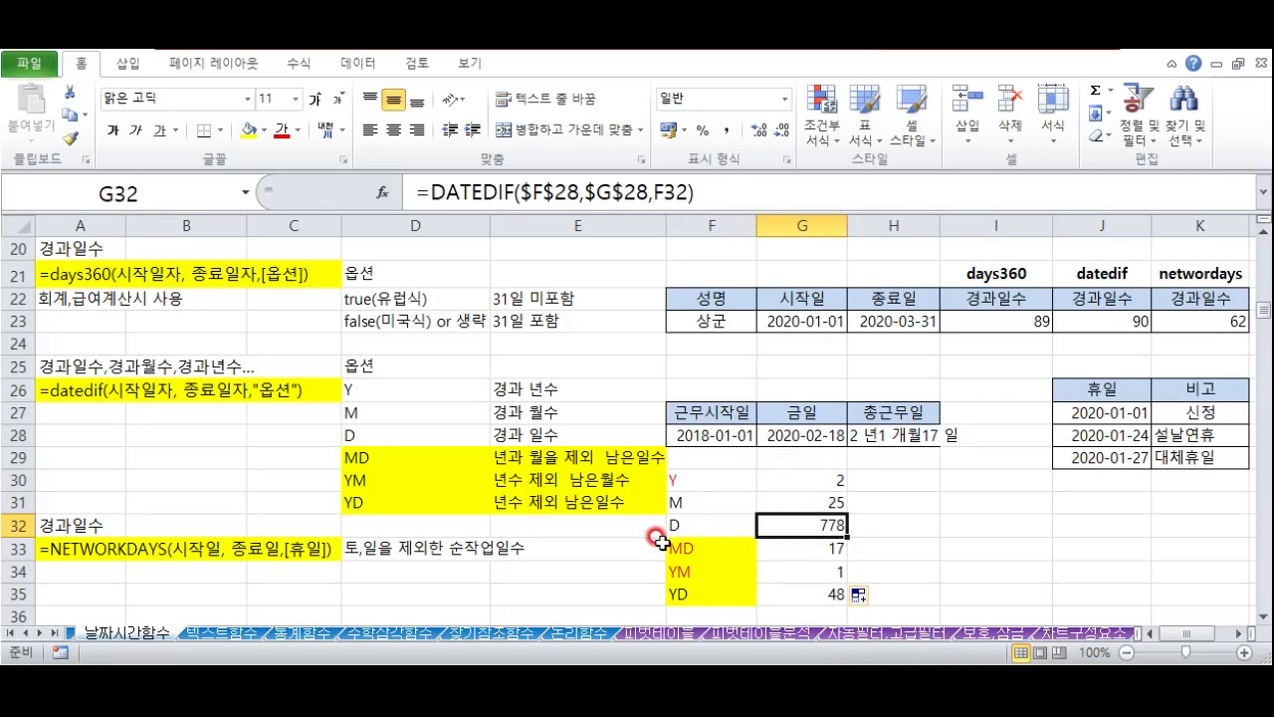
{"action": "left_click", "coordinate": [812, 482]}
{"action": "left_click", "coordinate": [805, 506]}
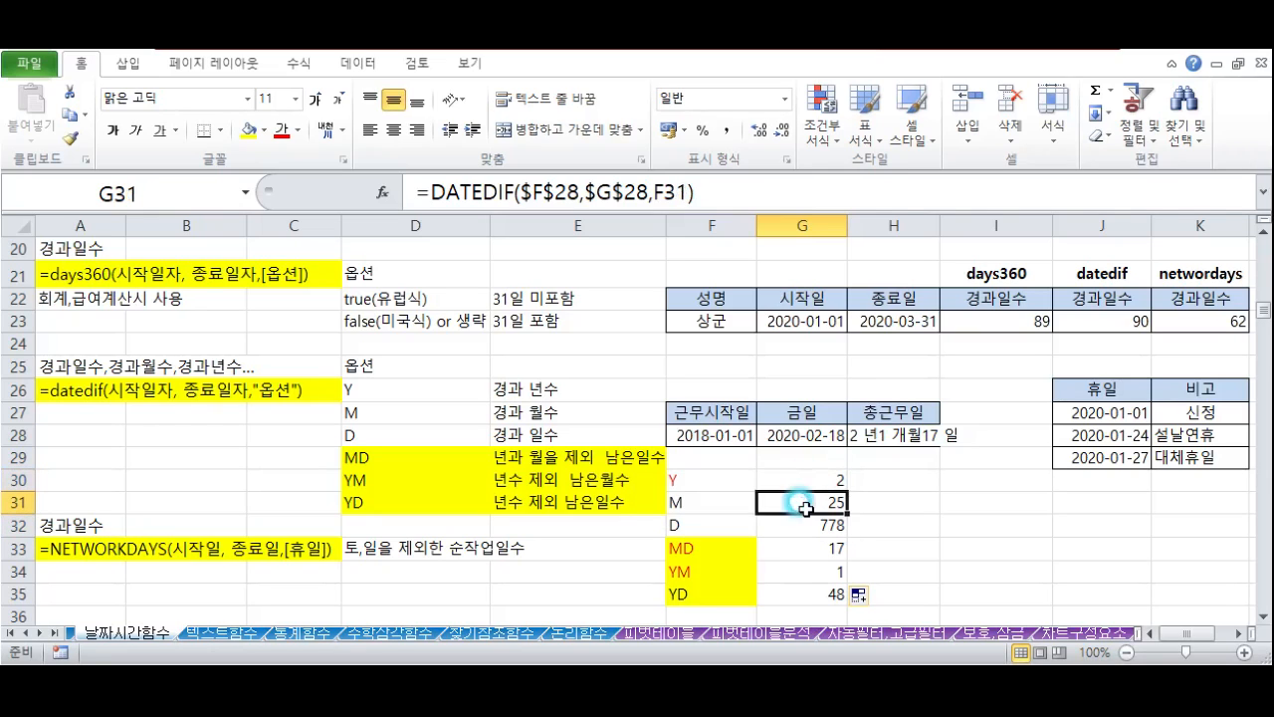
{"action": "left_click", "coordinate": [805, 525]}
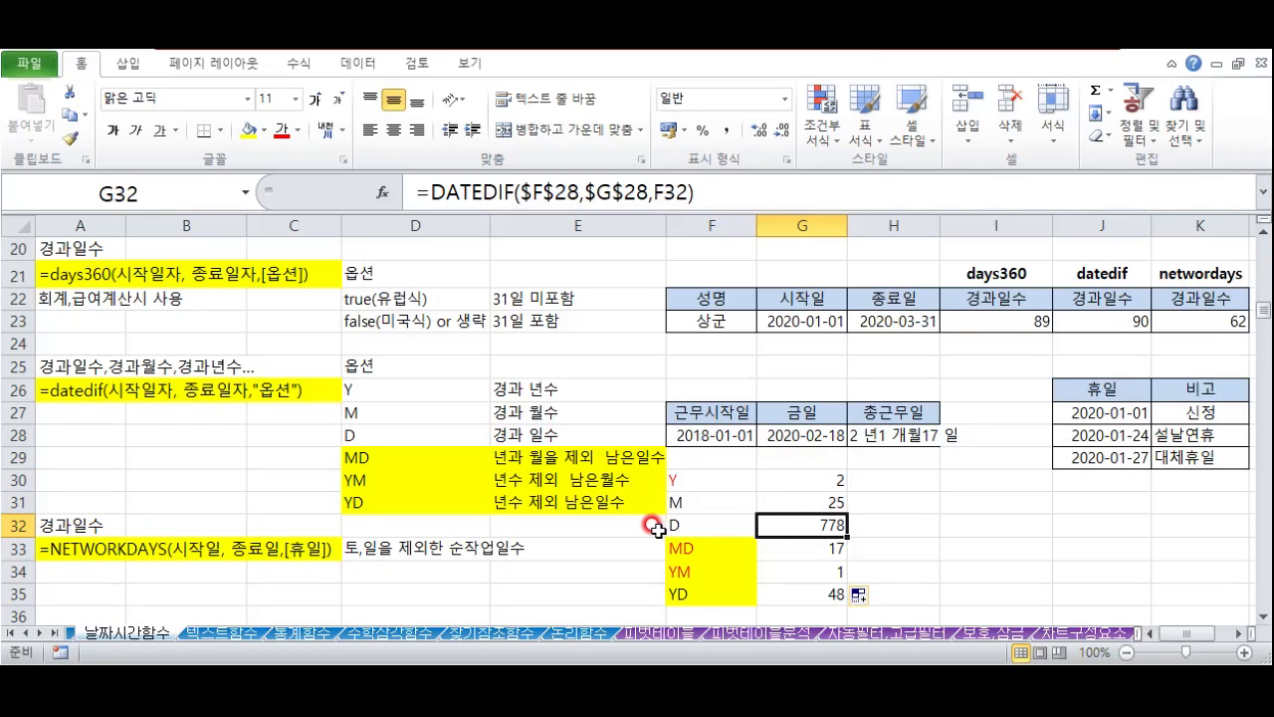
{"action": "left_click", "coordinate": [810, 481]}
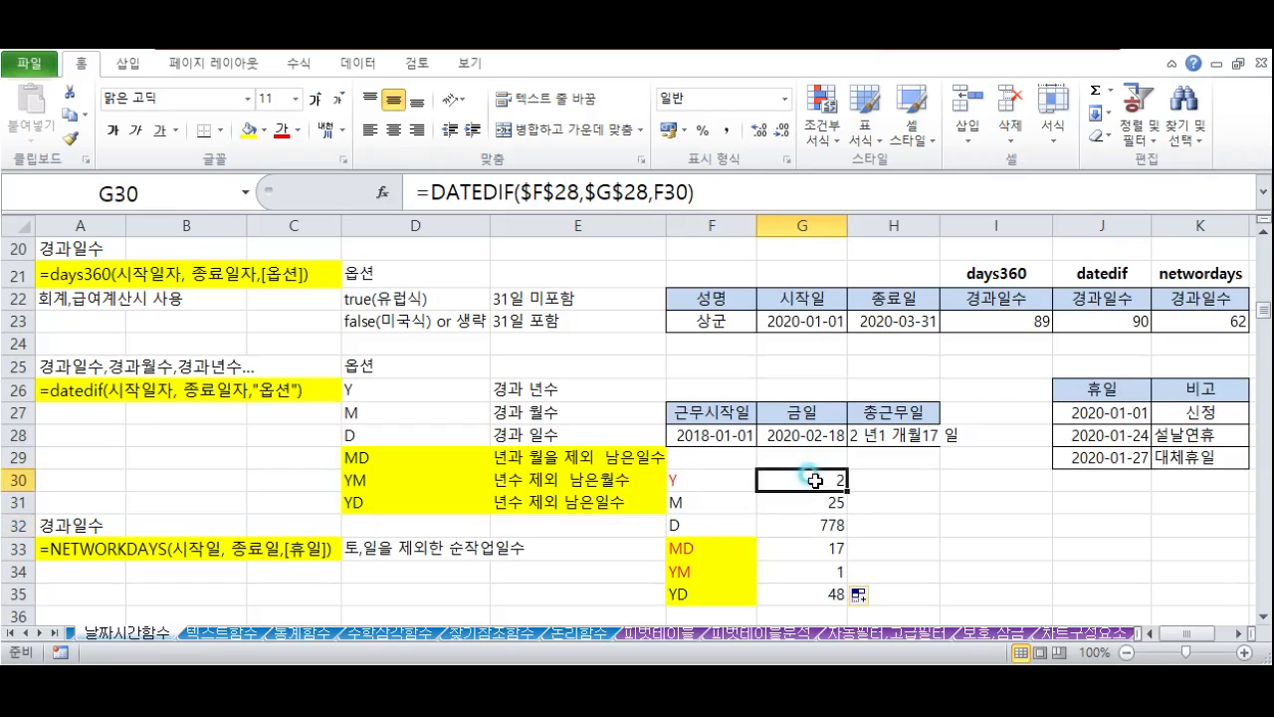
Step: Examine the DATEDIF results for the MD, YM and YD options in F33:G35
{"action": "left_click", "coordinate": [812, 574]}
{"action": "left_click", "coordinate": [807, 548]}
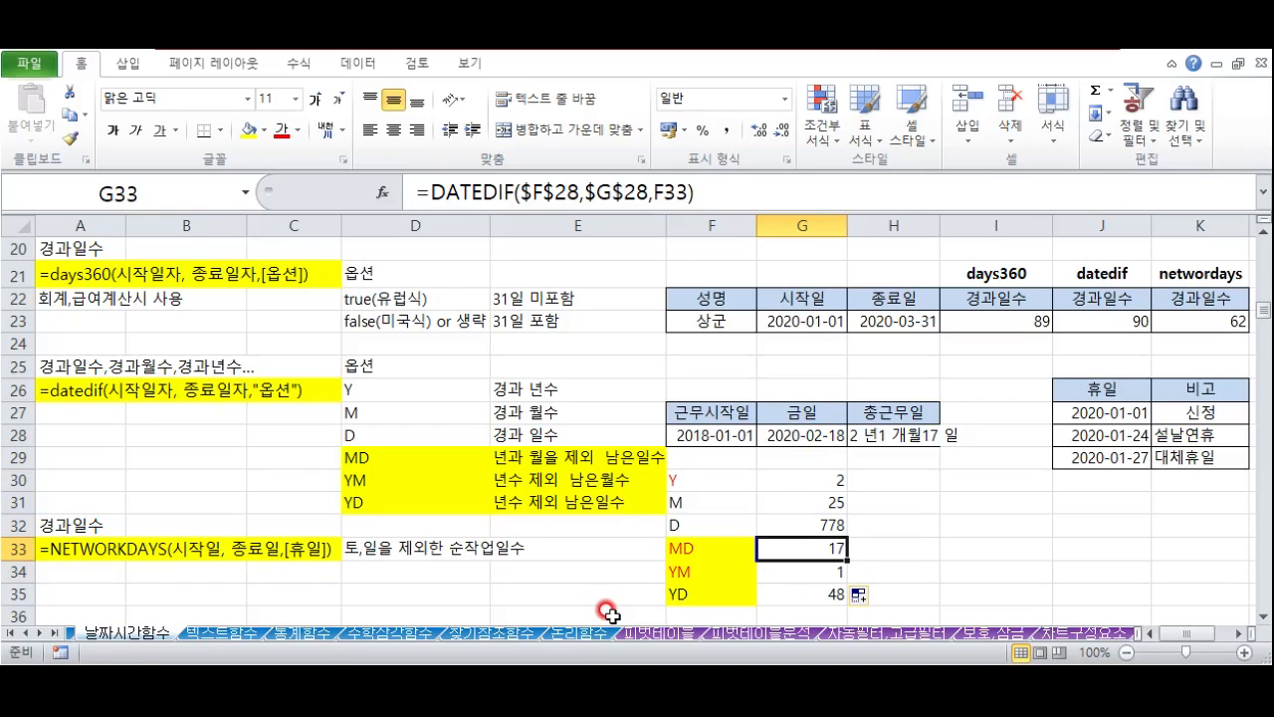
{"action": "mouse_move", "coordinate": [673, 549]}
{"action": "left_mouse_down"}
{"action": "mouse_move", "coordinate": [683, 546]}
{"action": "mouse_move", "coordinate": [682, 569]}
{"action": "left_mouse_up"}
{"action": "left_click_drag", "start_coordinate": [827, 593], "coordinate": [702, 596]}
{"action": "left_click_drag", "start_coordinate": [677, 549], "coordinate": [777, 565]}
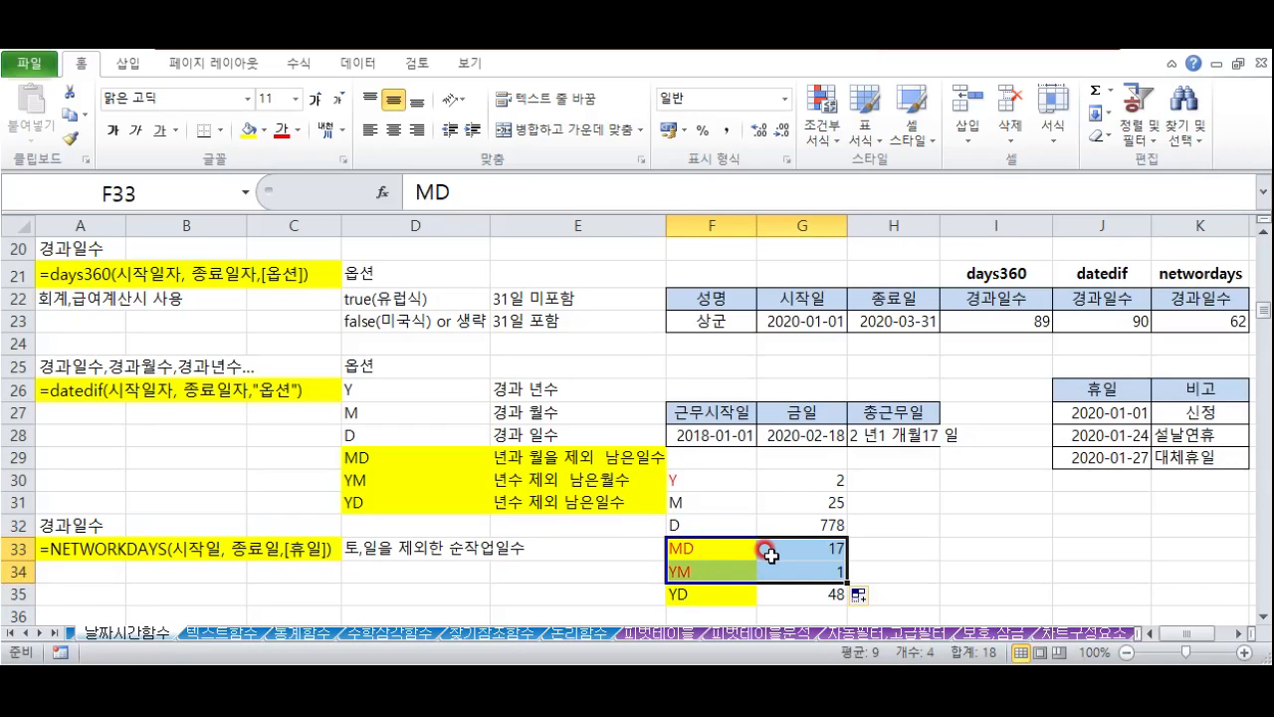